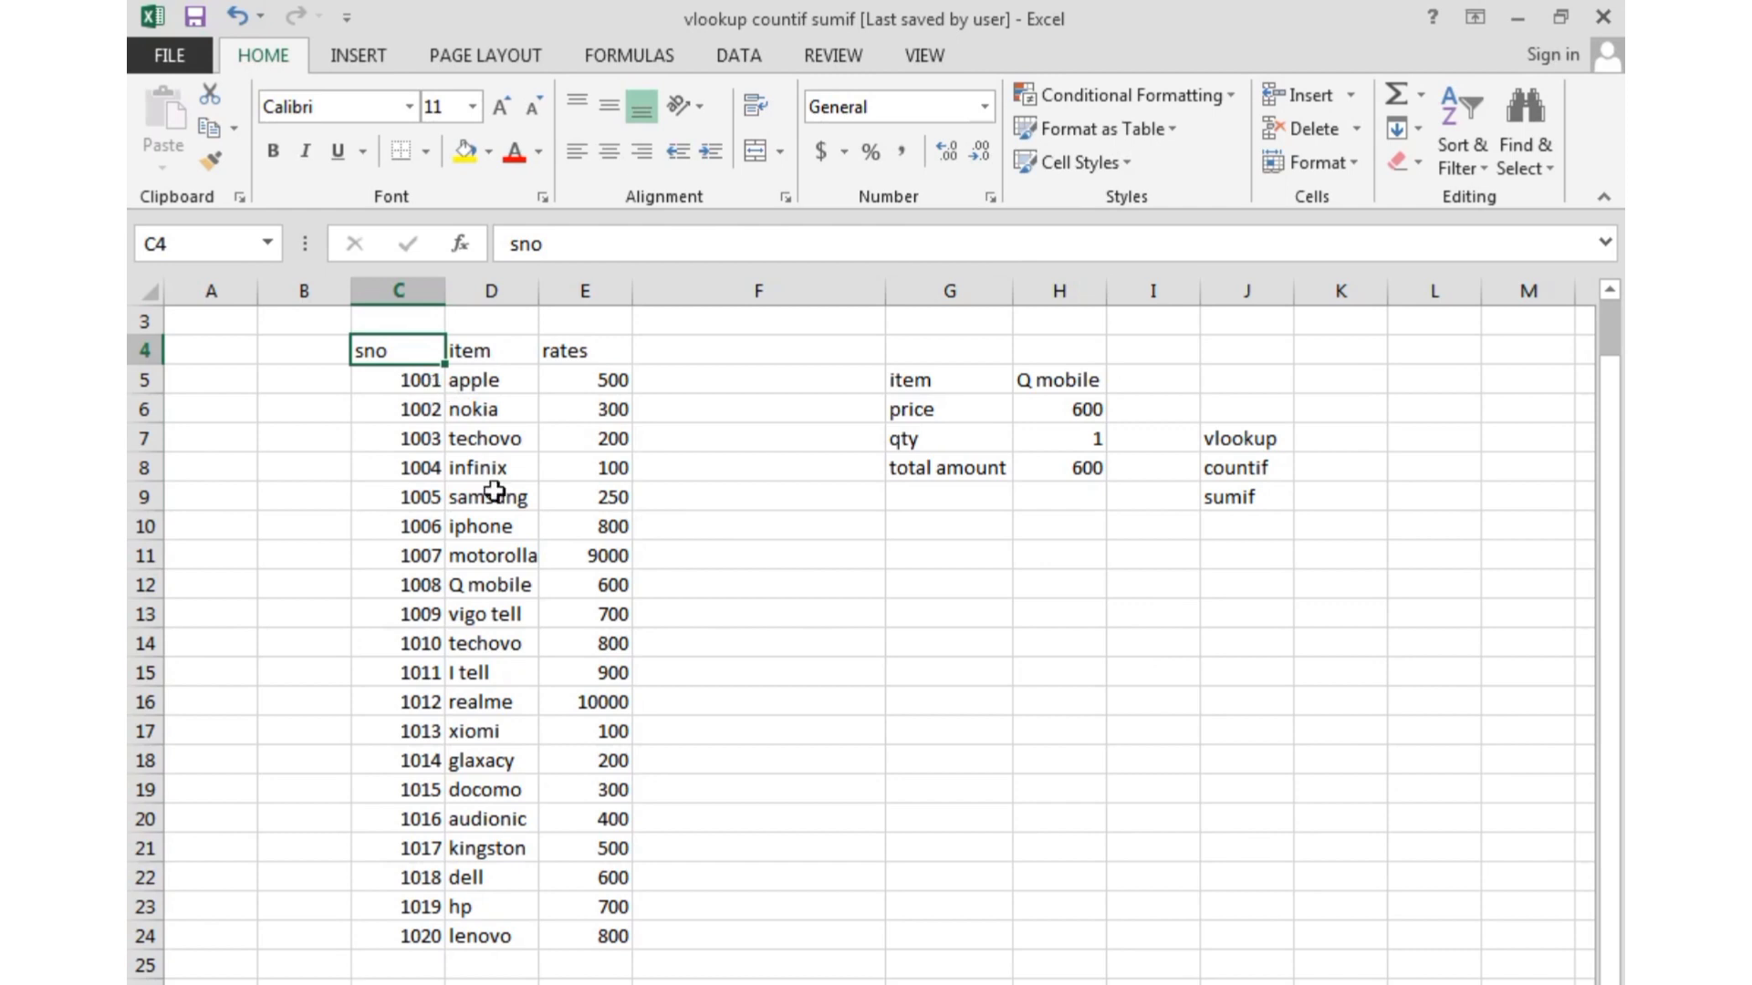
drag(395, 383, 402, 936)
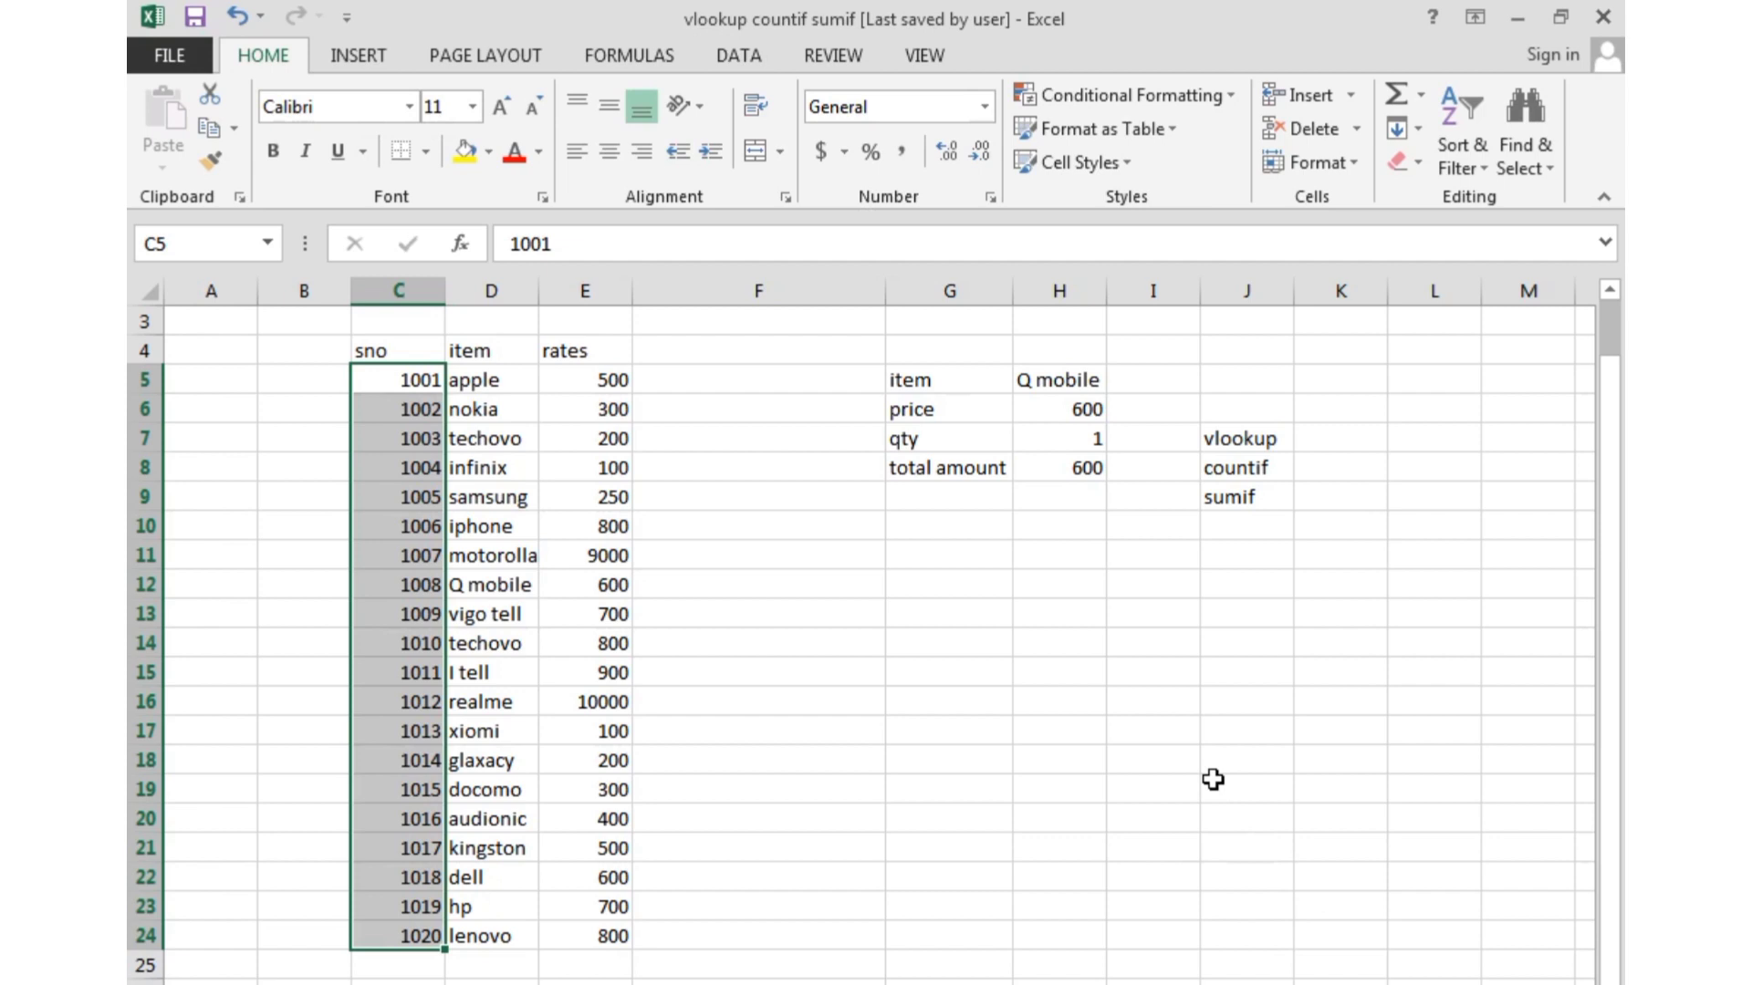
click(646, 525)
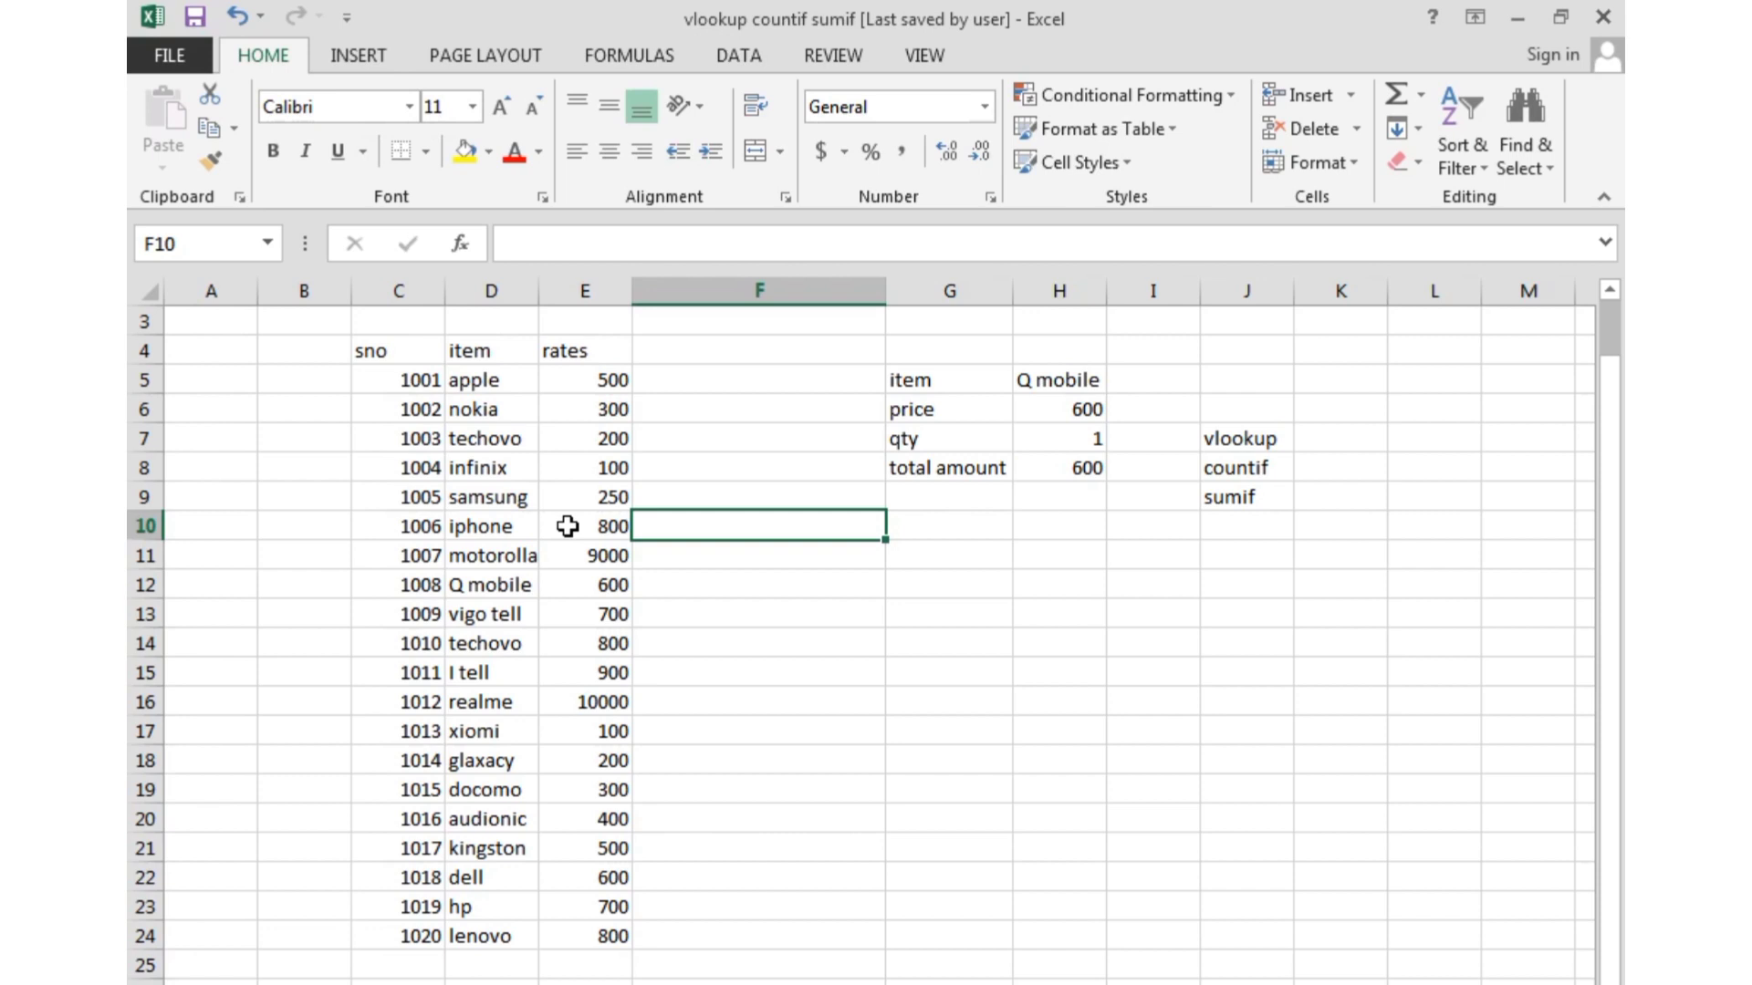
click(800, 474)
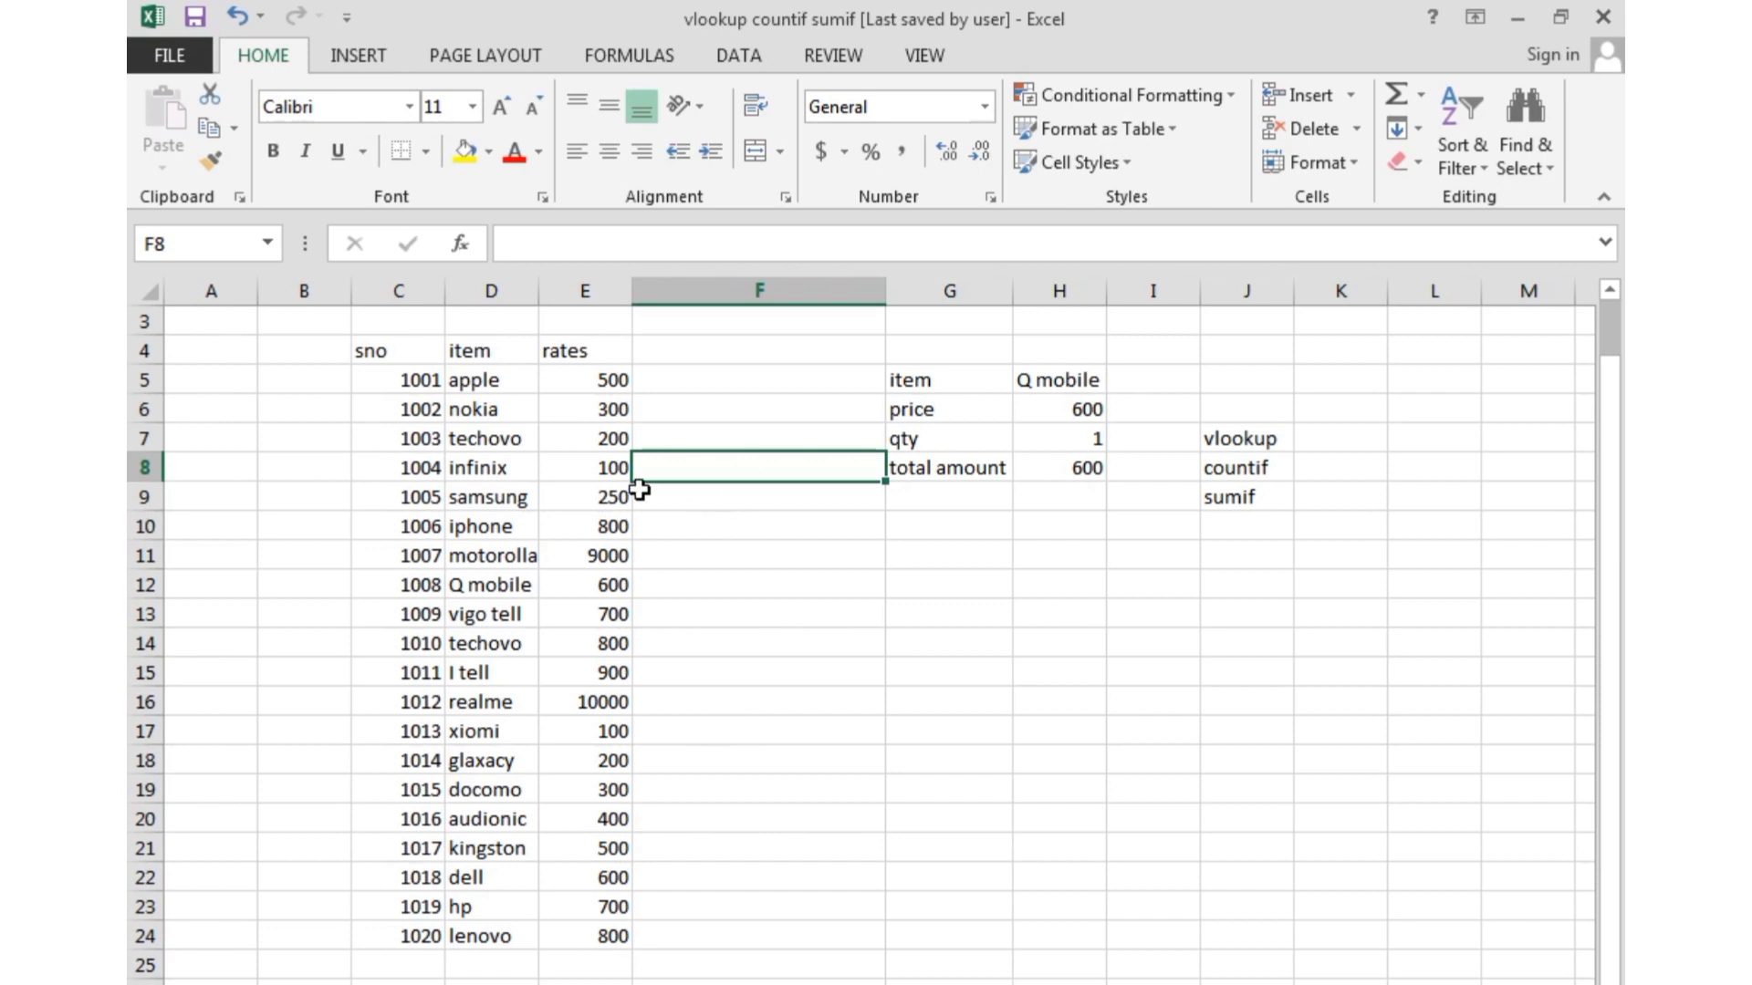
click(611, 505)
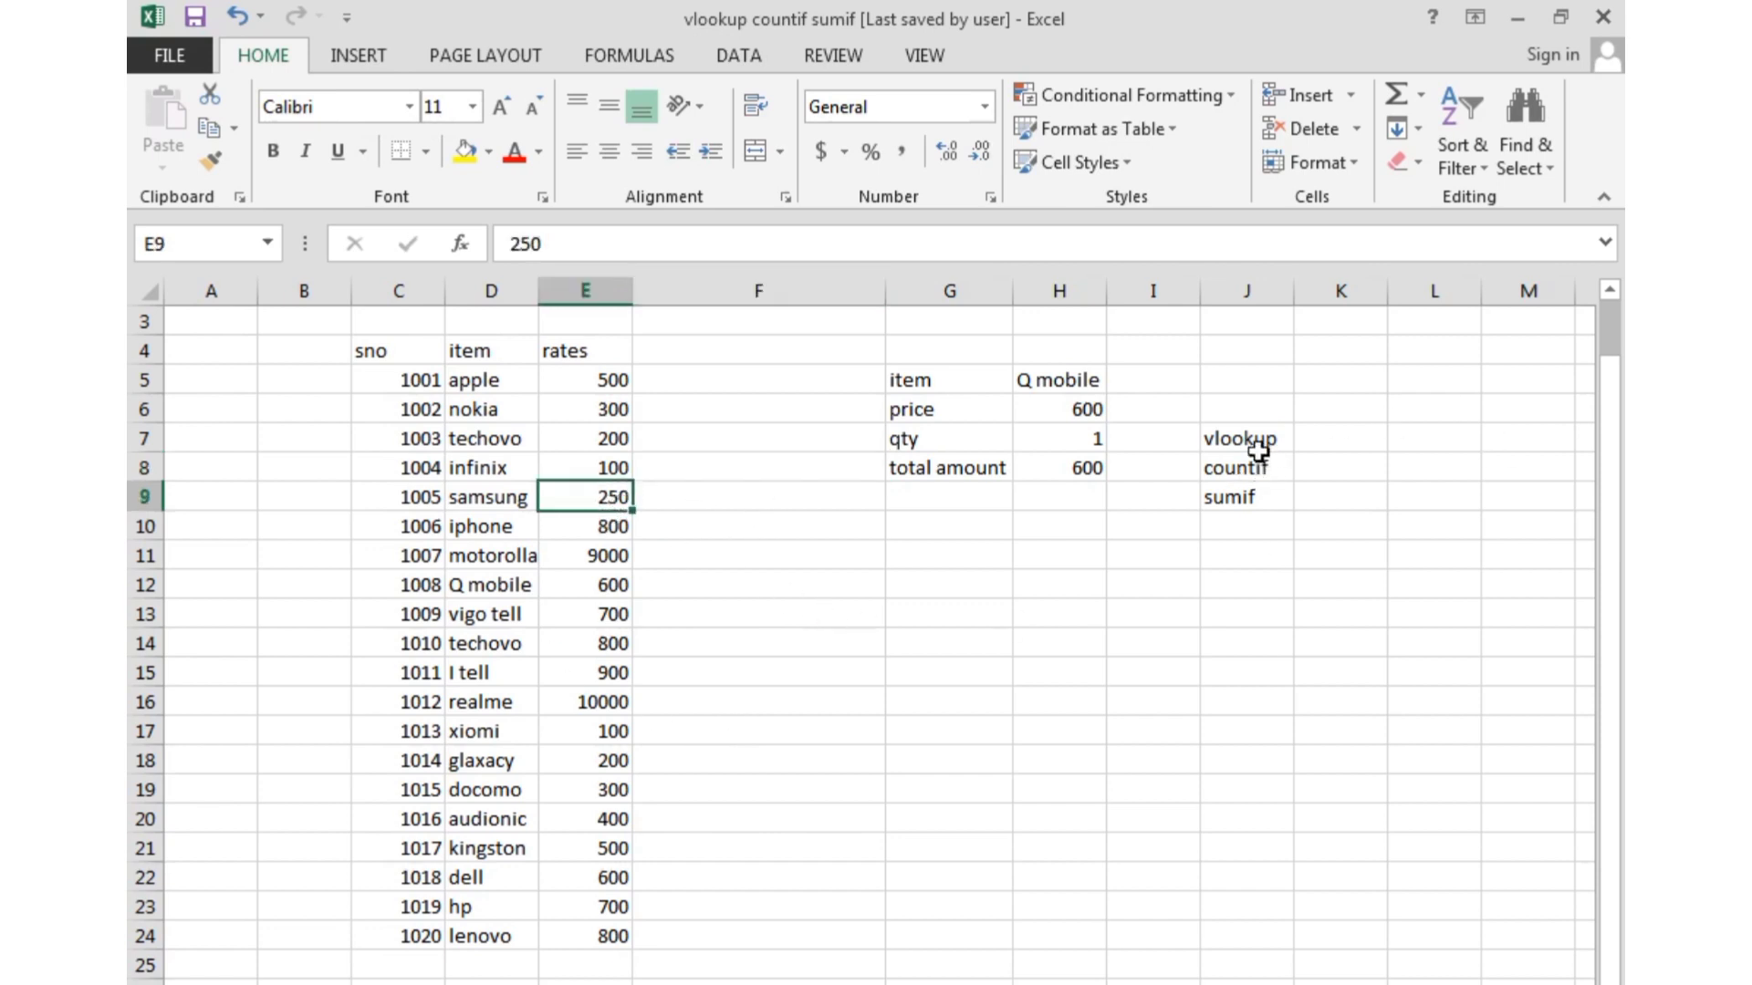
Enlarge the function names in J7:J9 to font size 16 and widen column J to fit them.
drag(1262, 450, 1259, 497)
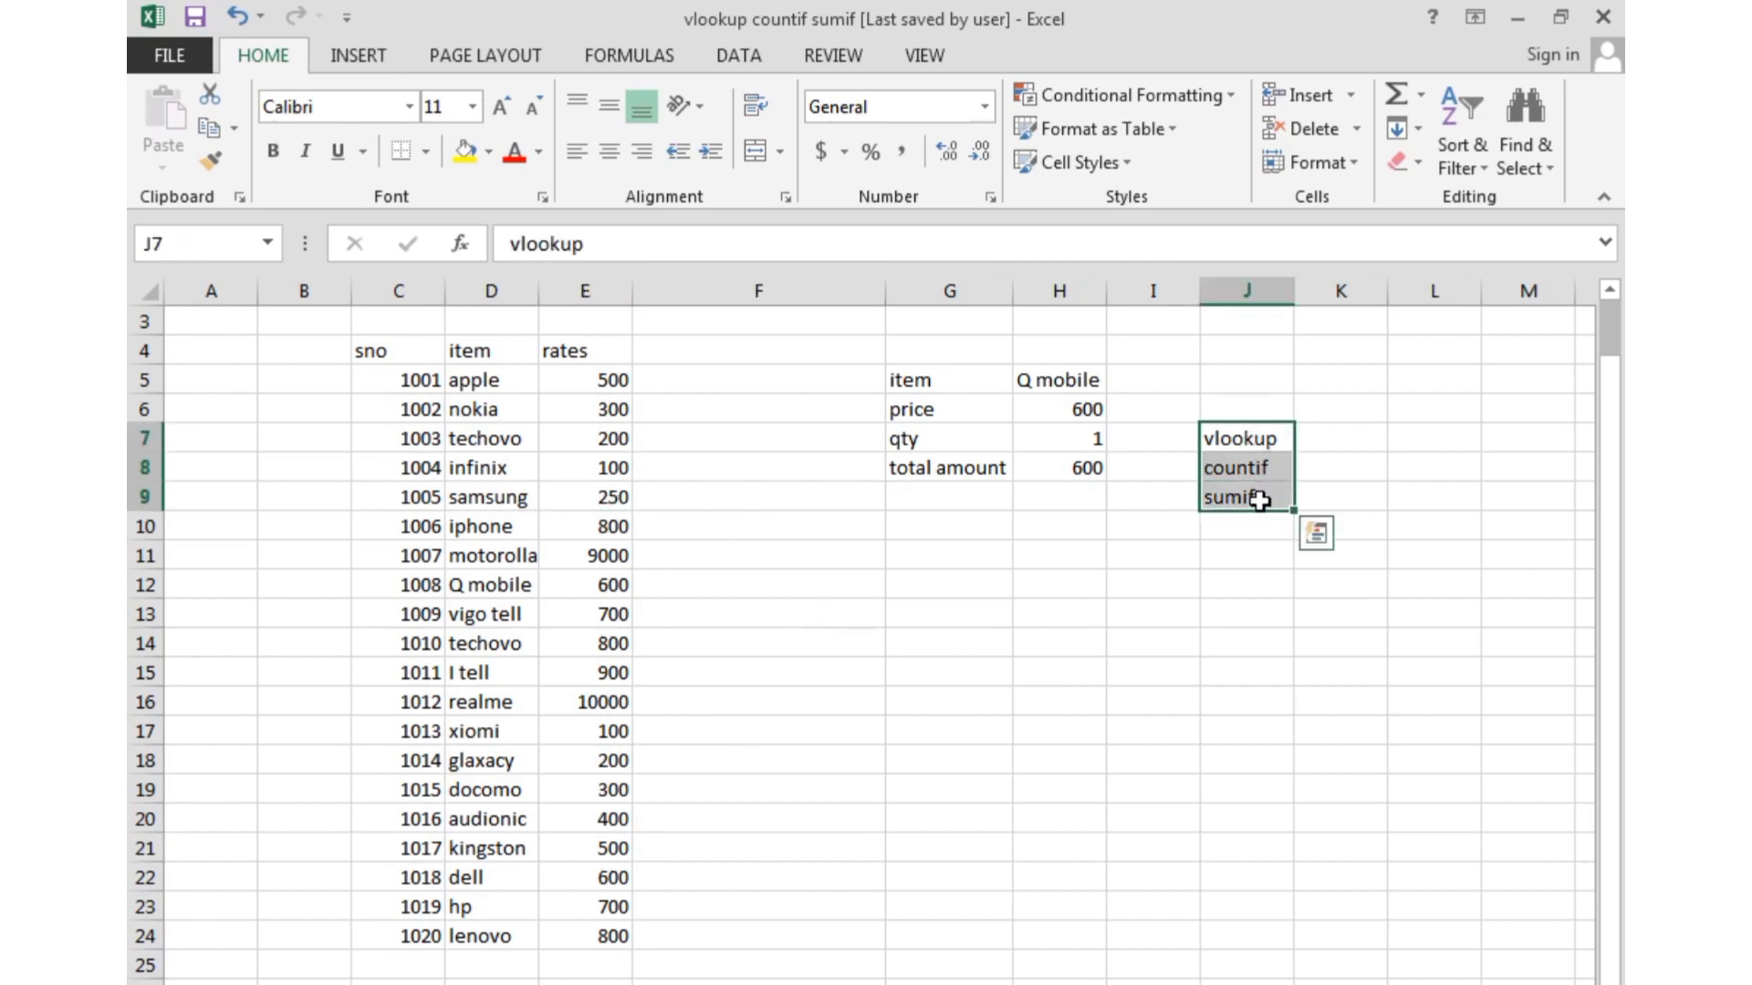
click(501, 107)
click(501, 106)
click(501, 107)
click(825, 409)
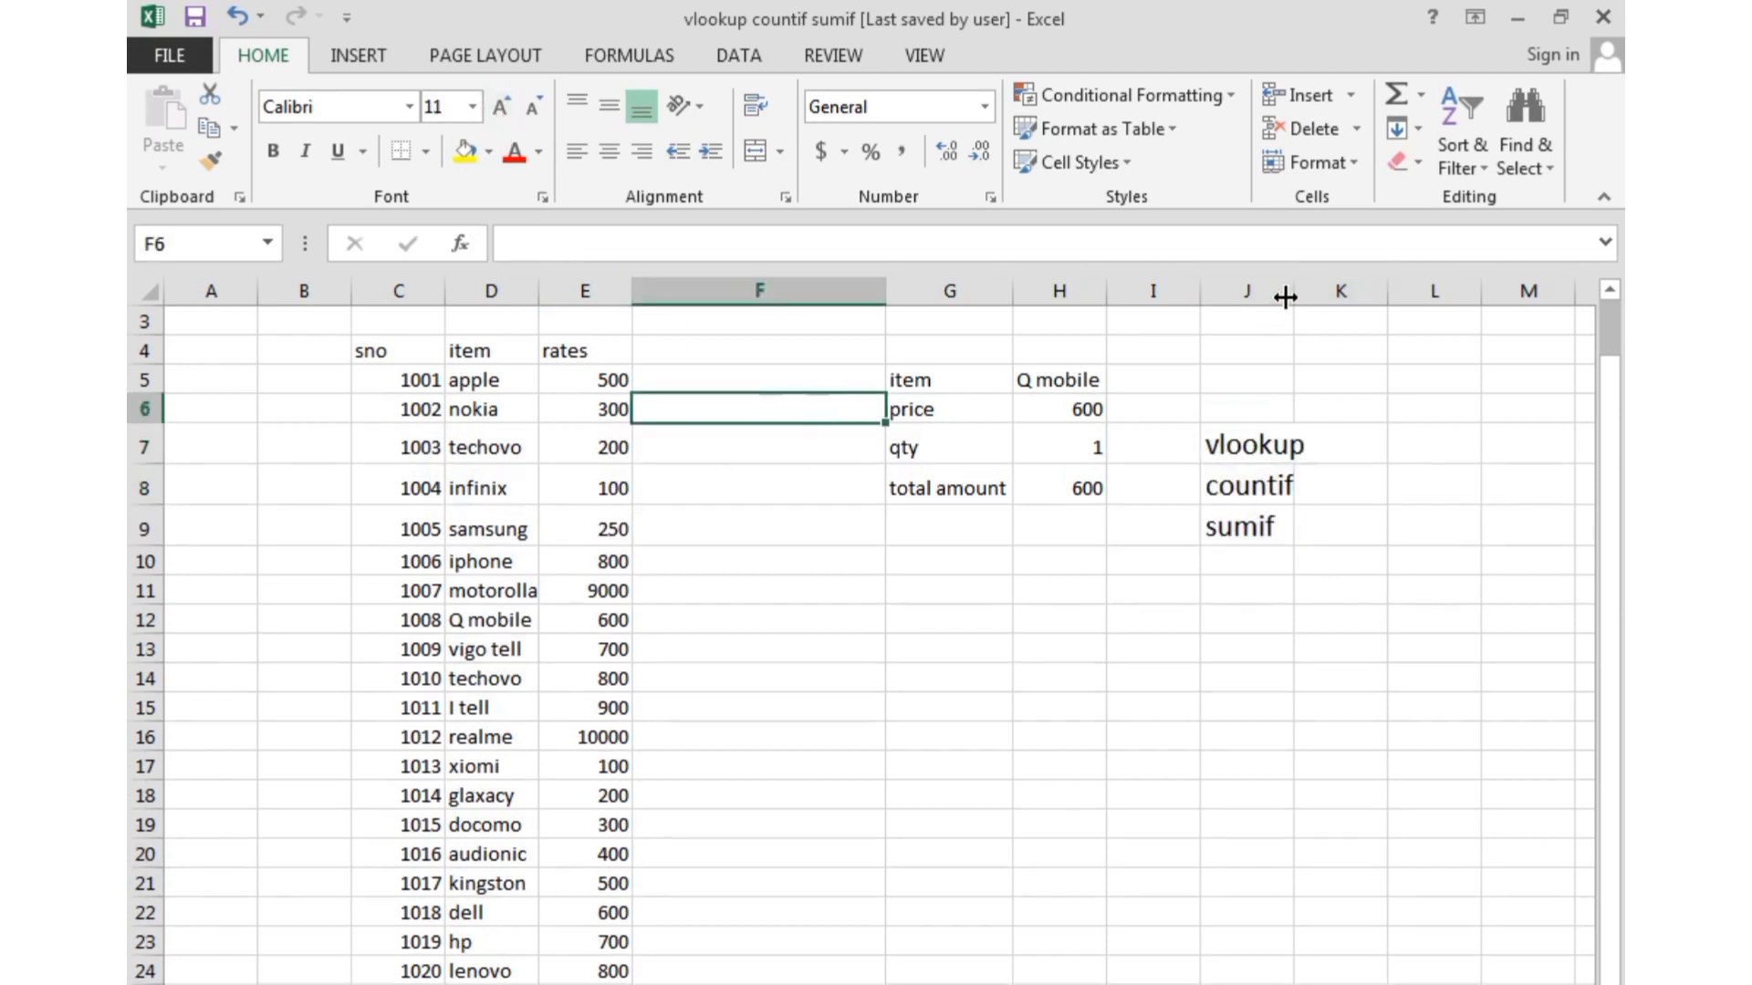
drag(1285, 298, 1305, 298)
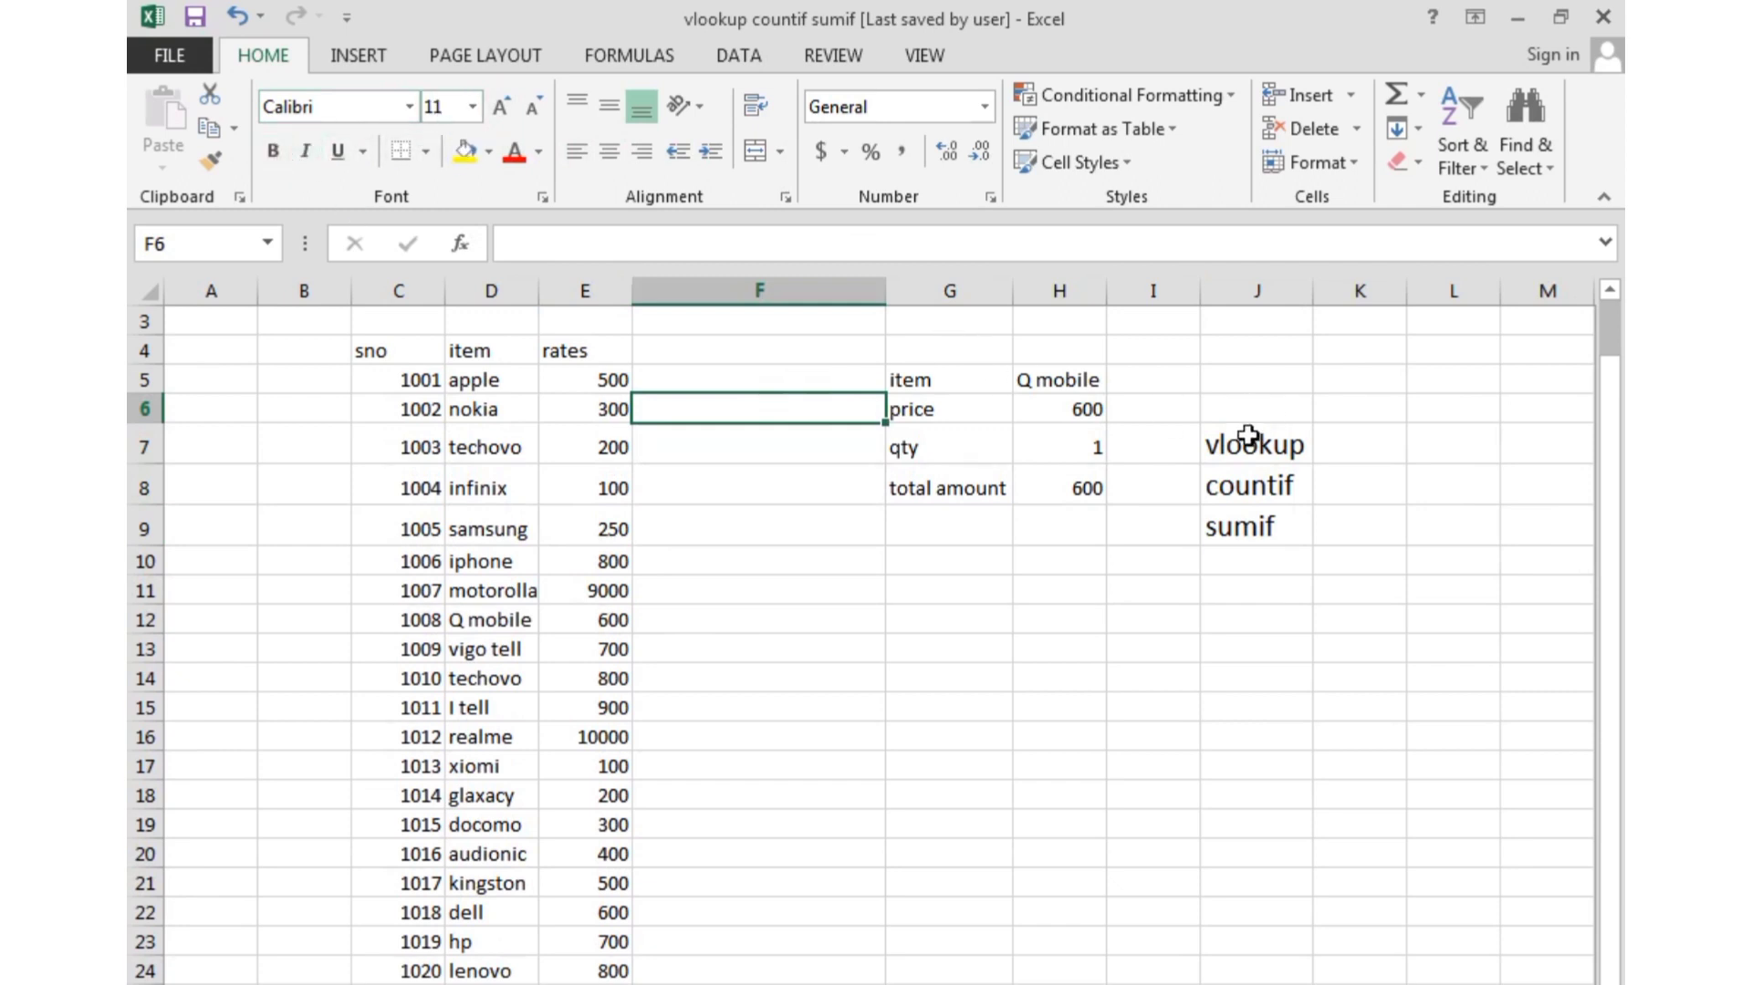
Make the vlookup, countif and sumif labels in J7:J9 bold.
drag(1243, 442, 1244, 520)
click(273, 151)
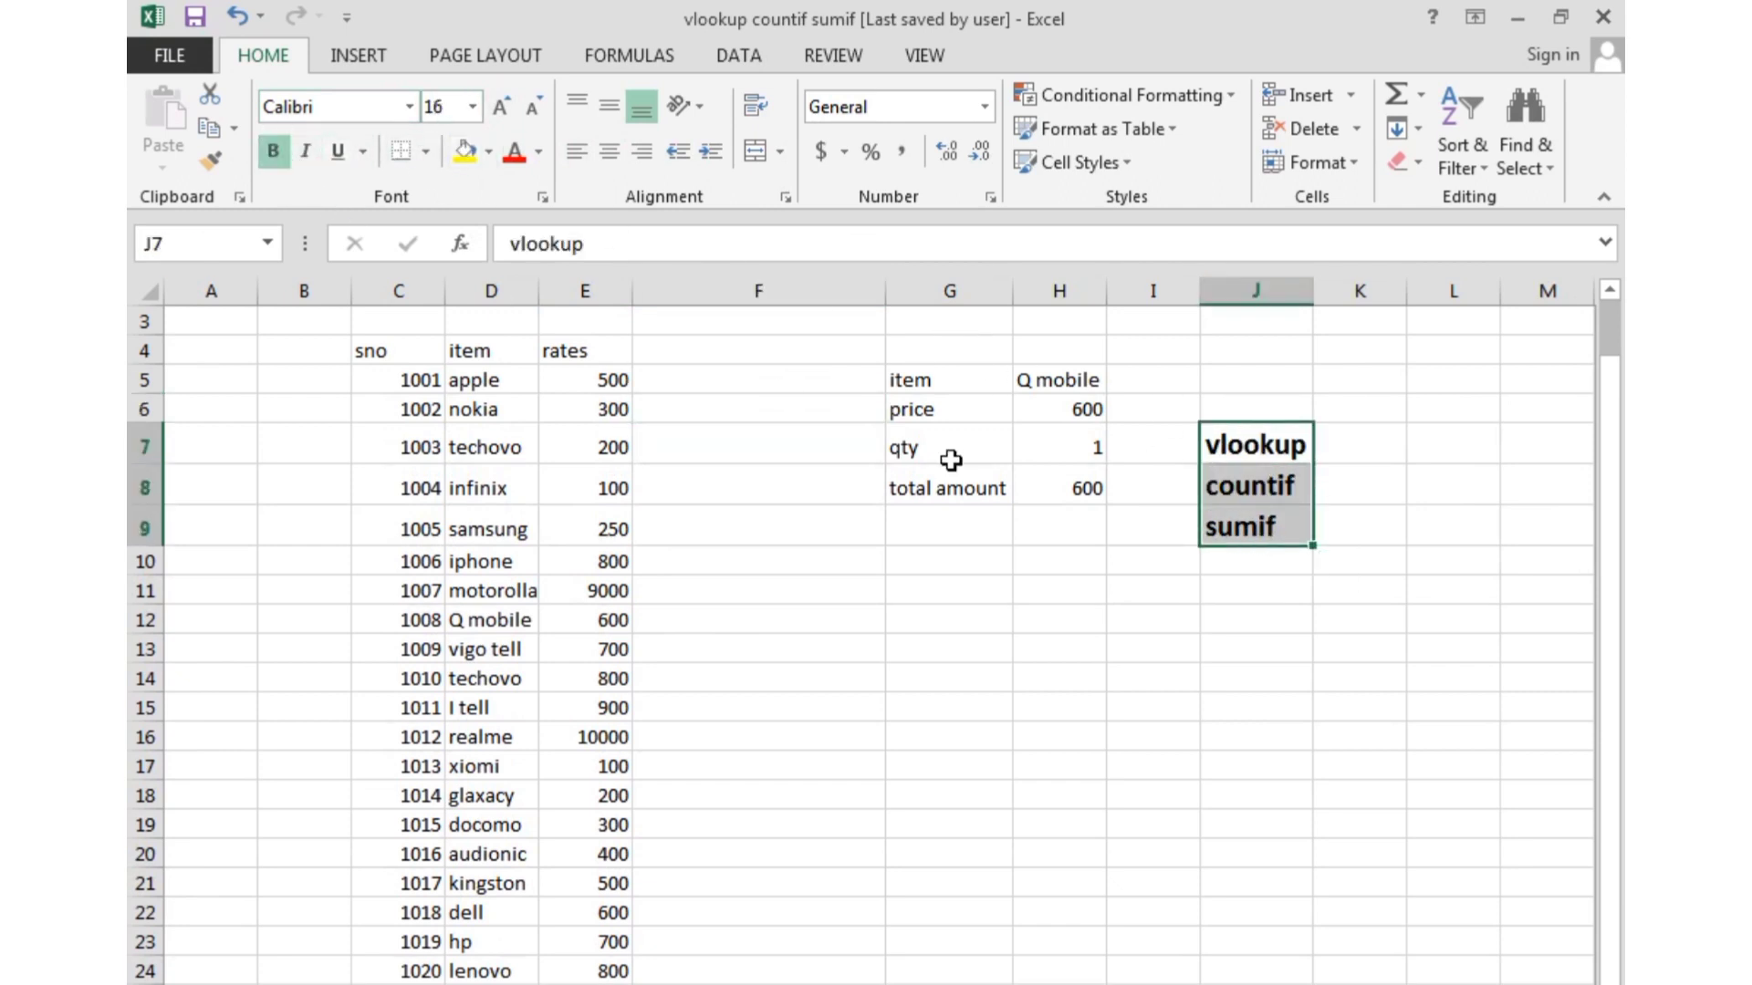
click(1159, 591)
click(1273, 520)
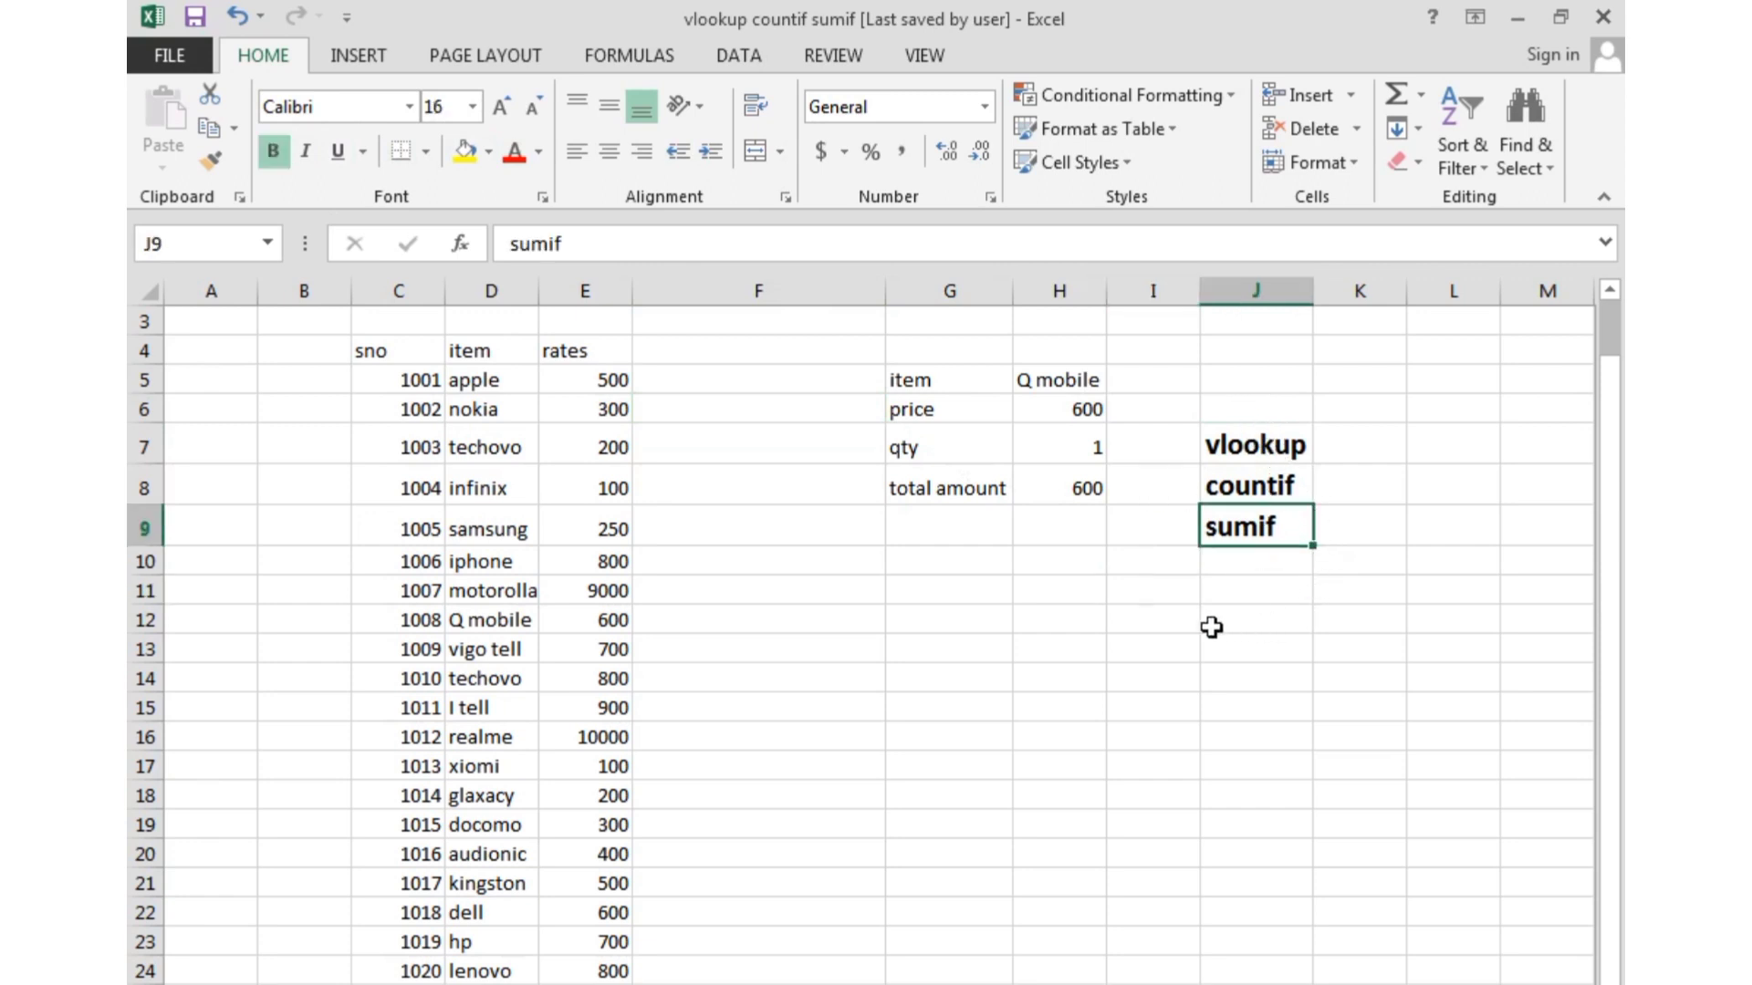
drag(1271, 447, 1263, 543)
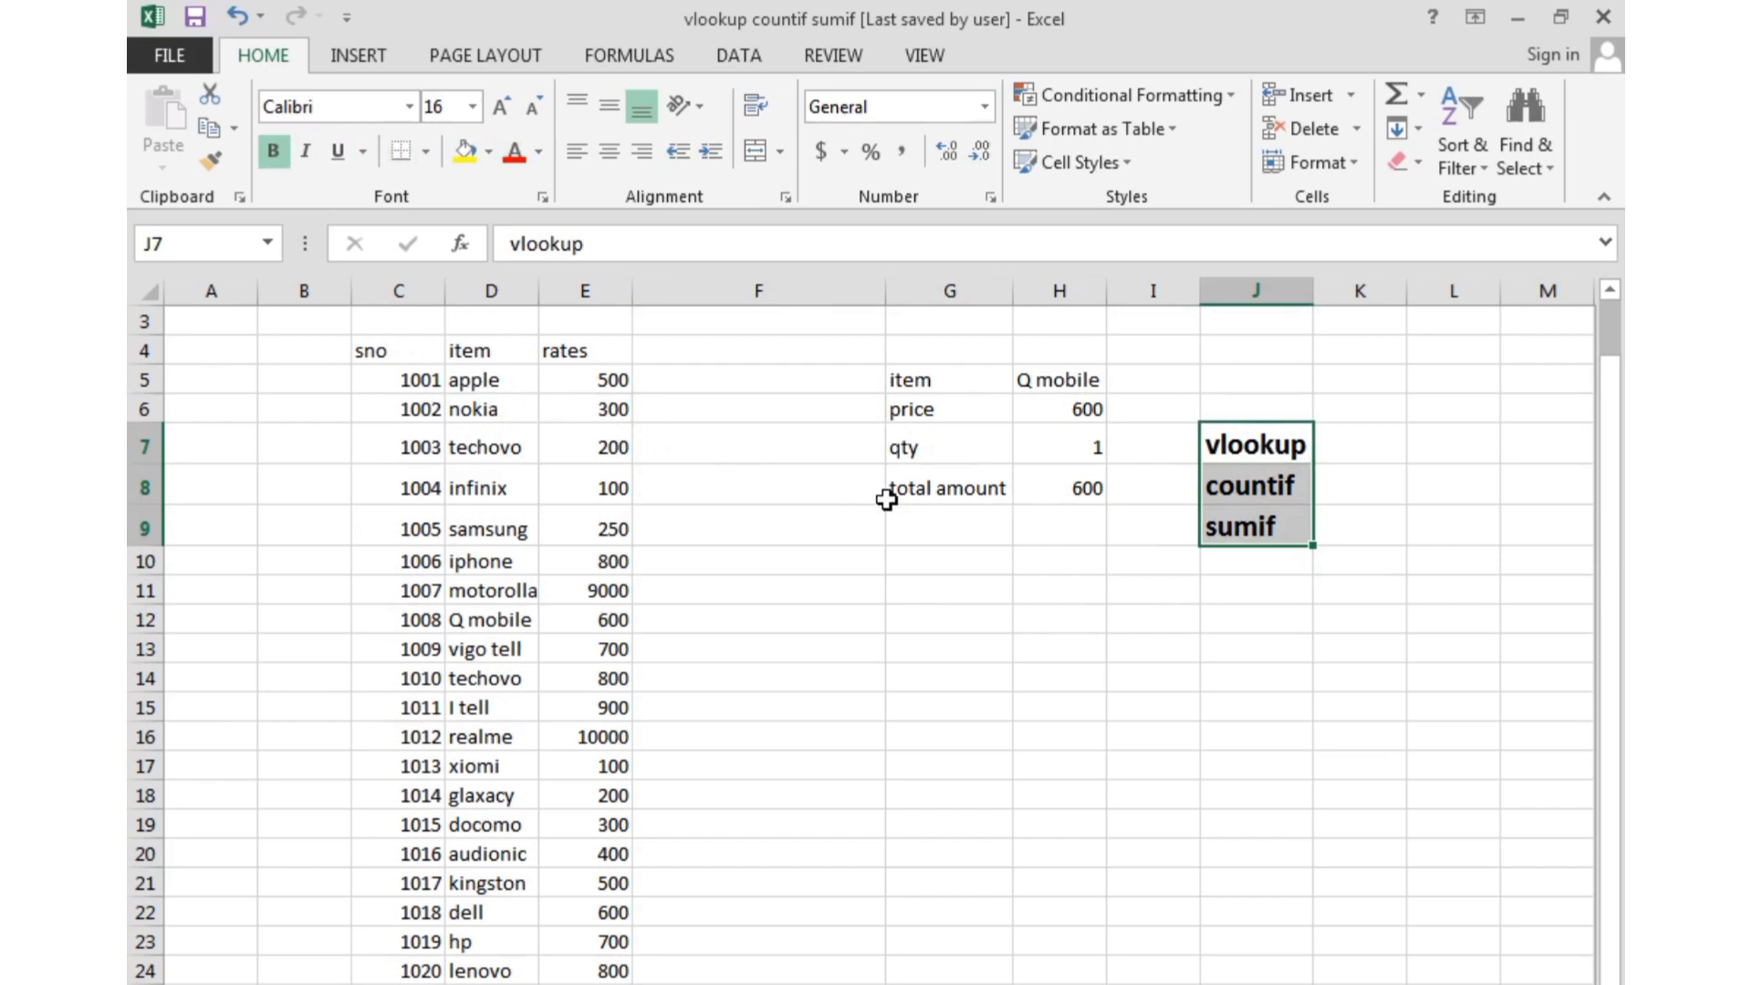
click(1127, 525)
drag(1242, 451, 1259, 527)
click(938, 554)
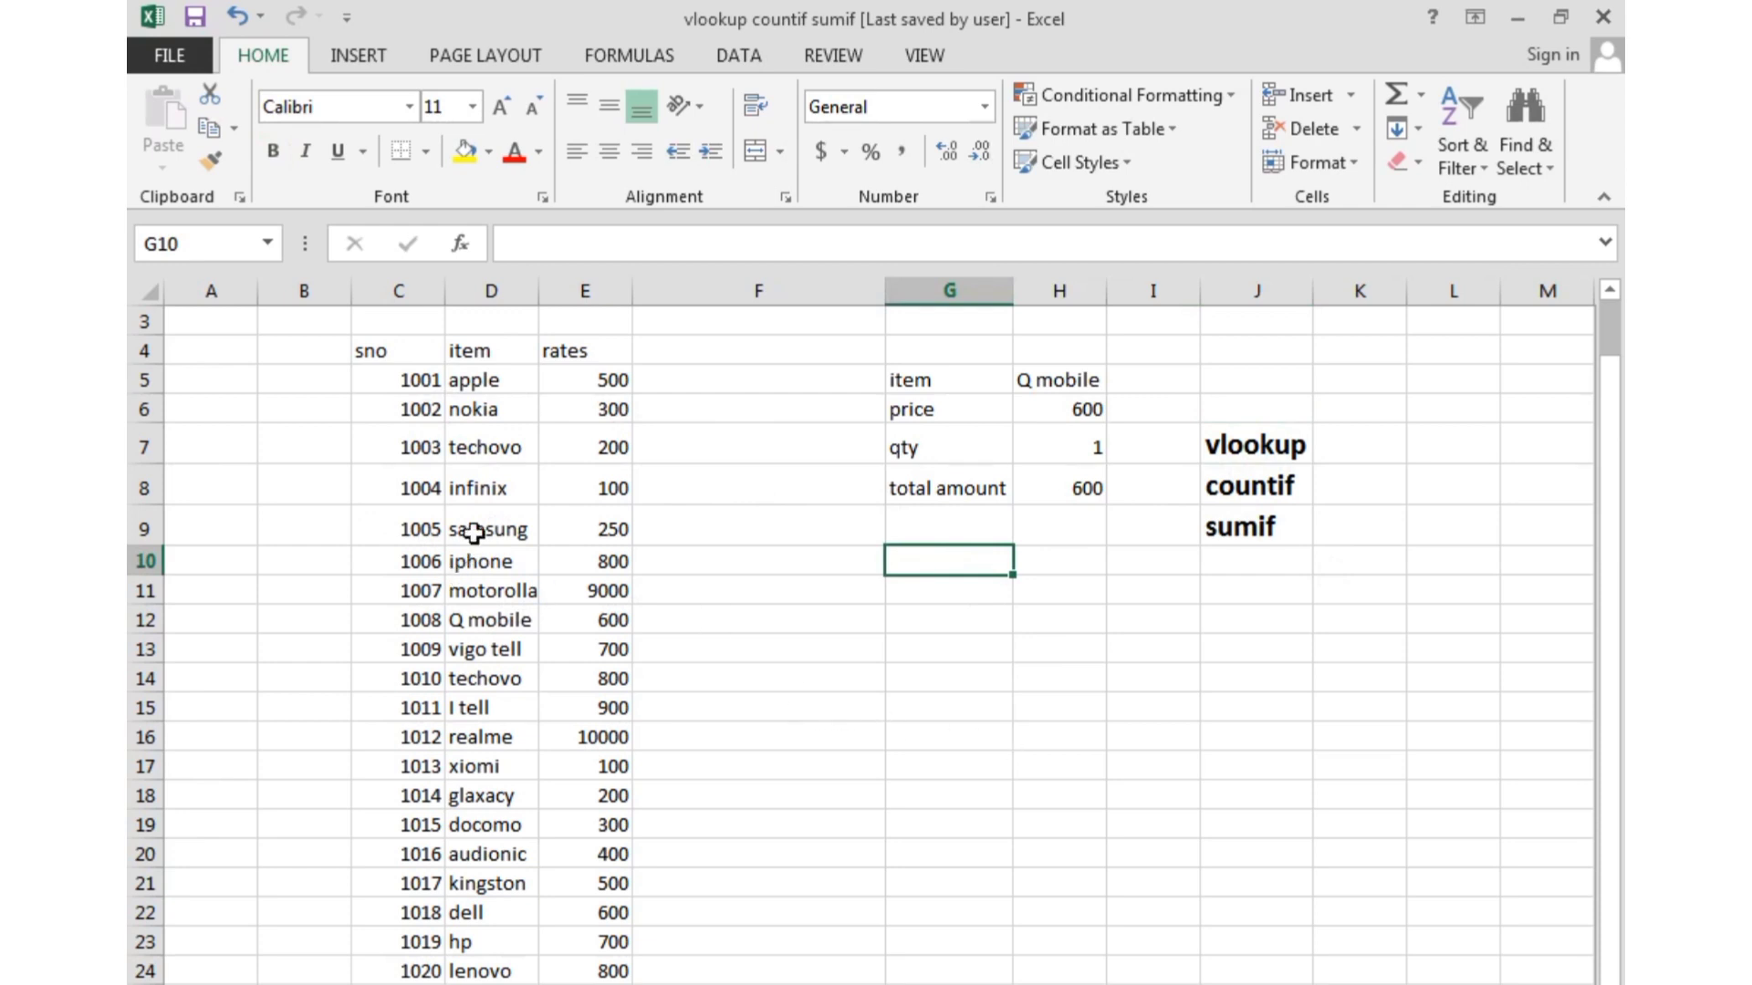
scroll(730, 557, down, 1)
scroll(672, 606, up, 2)
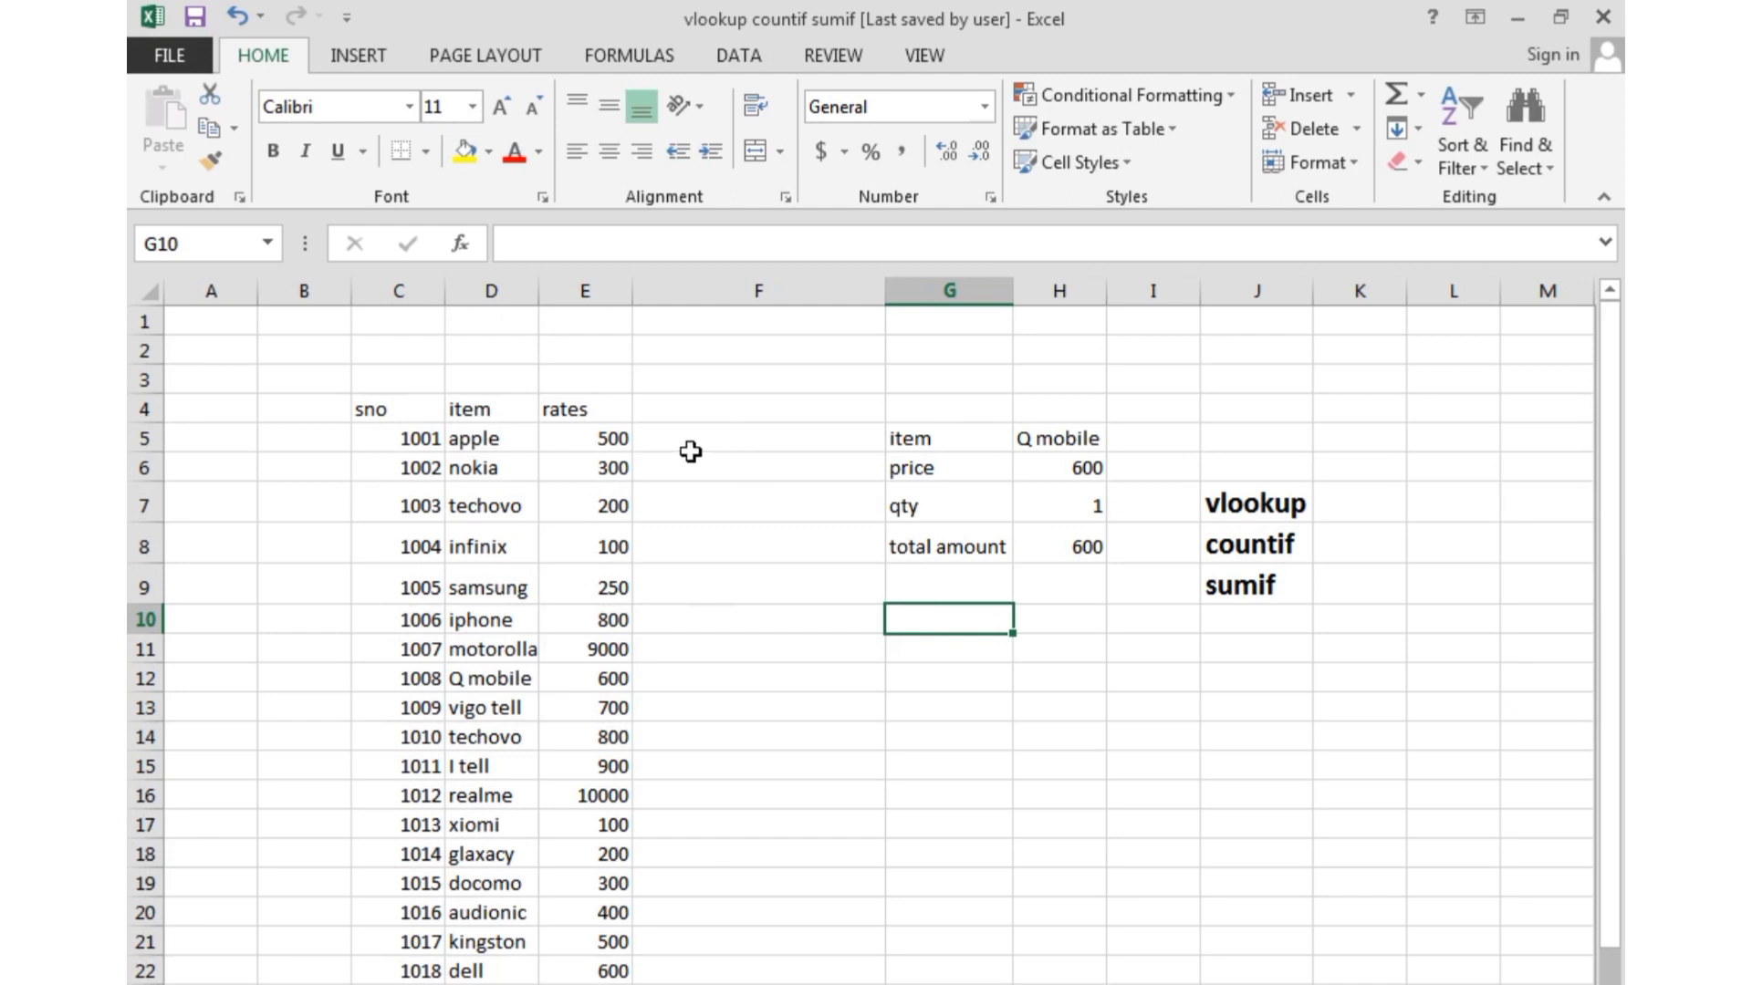
click(354, 62)
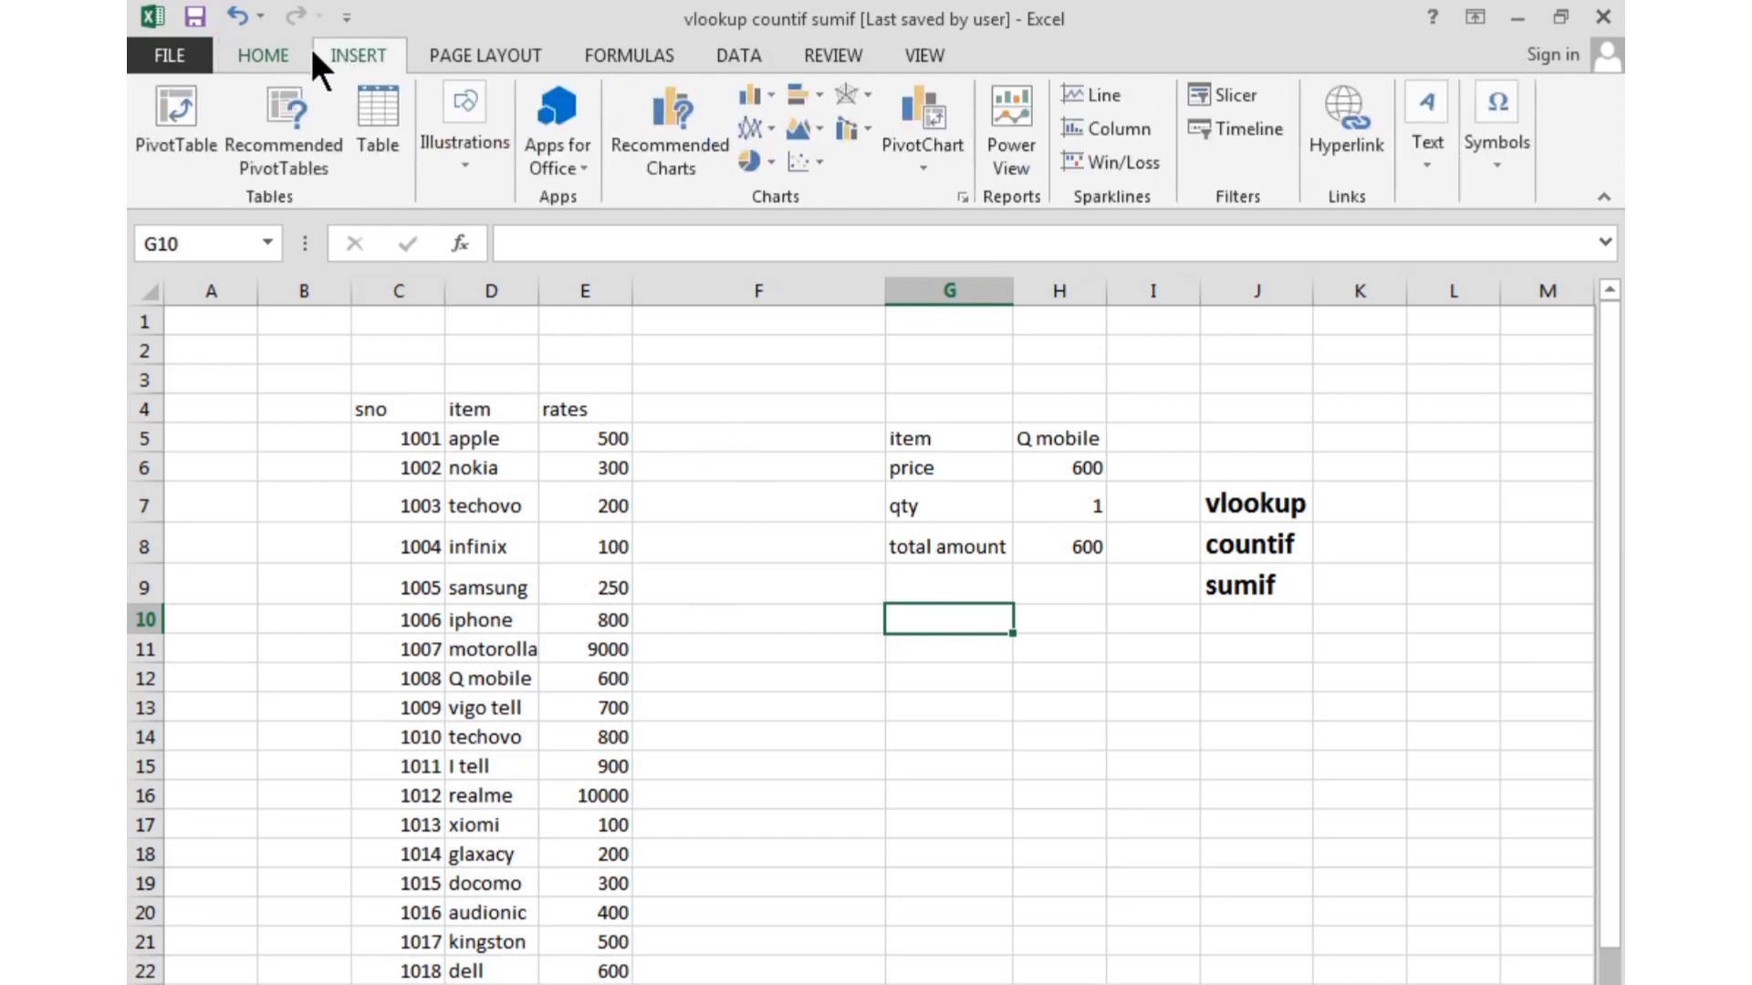
click(310, 55)
click(603, 55)
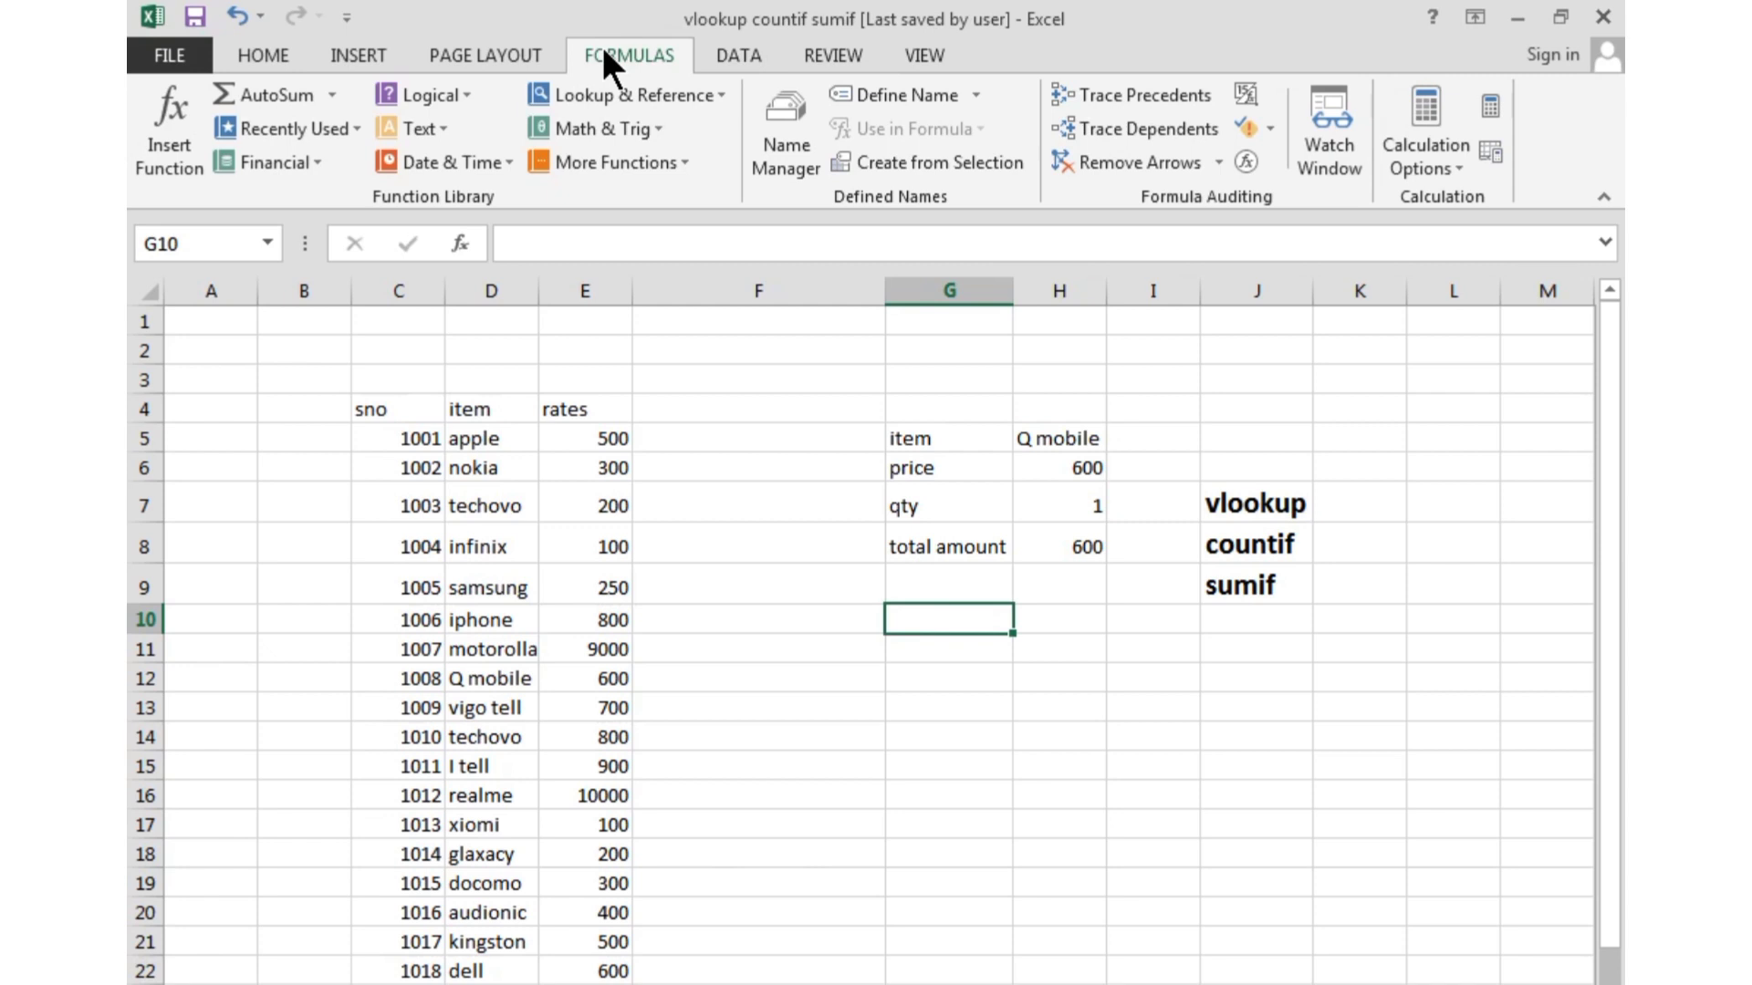
scroll(268, 48, up, 1)
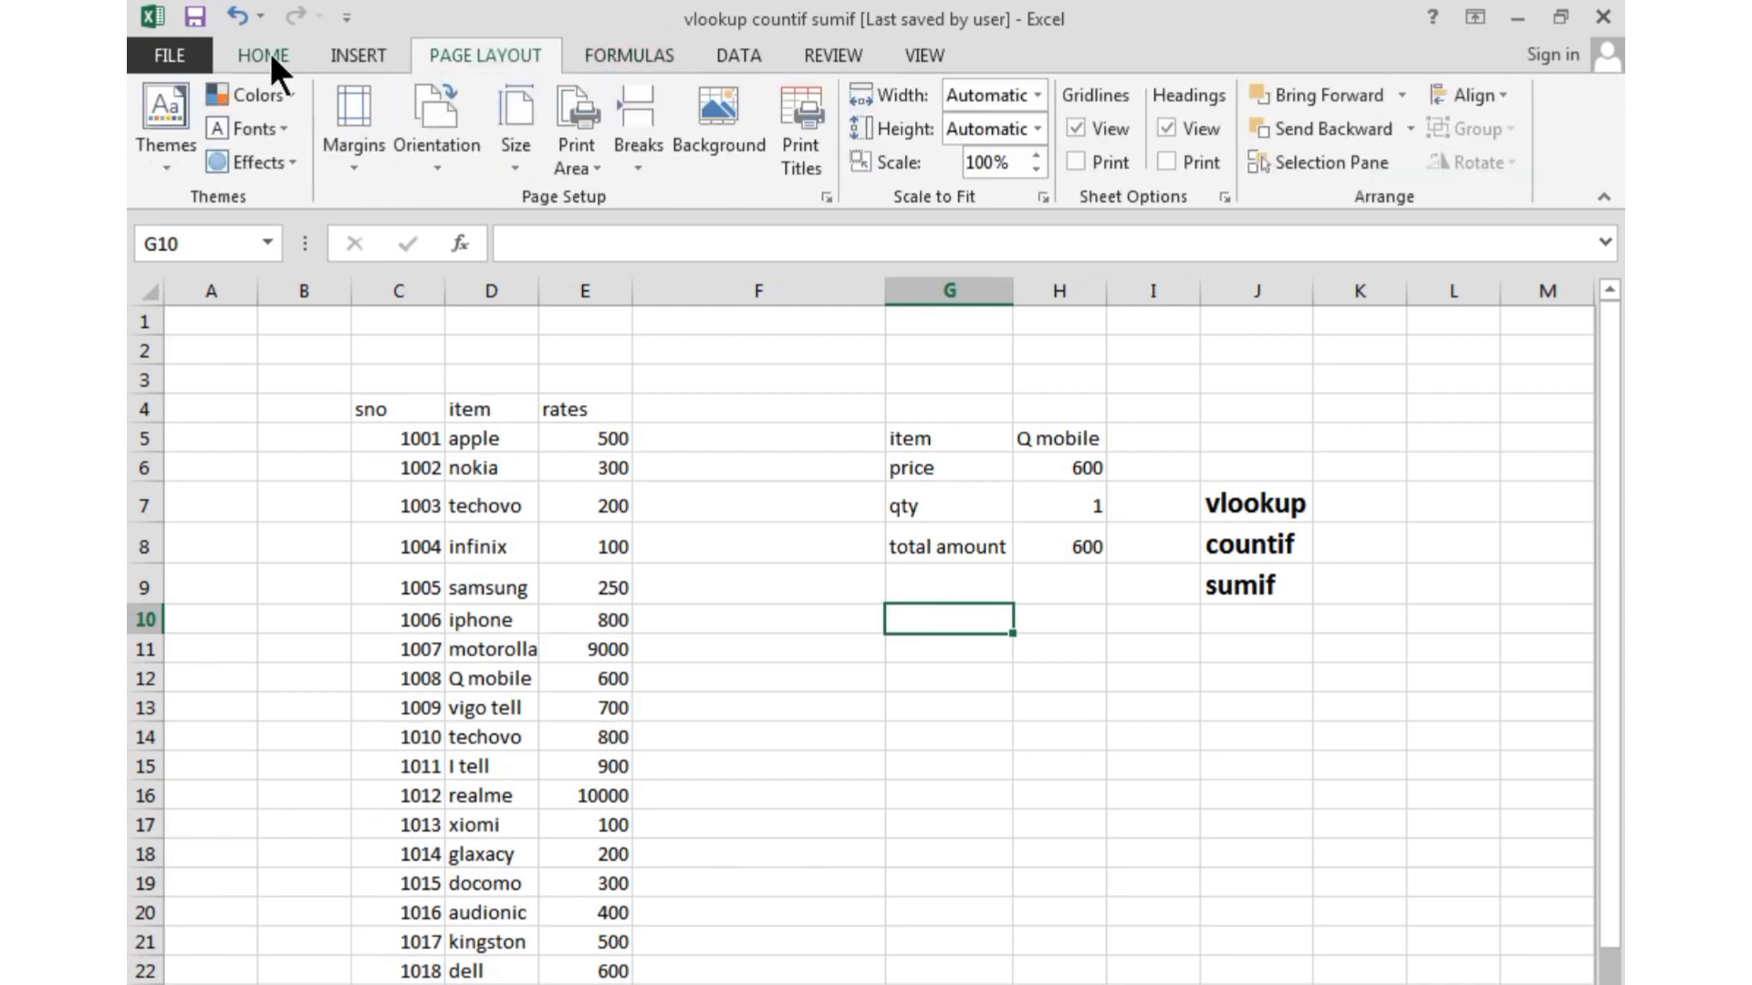
click(270, 55)
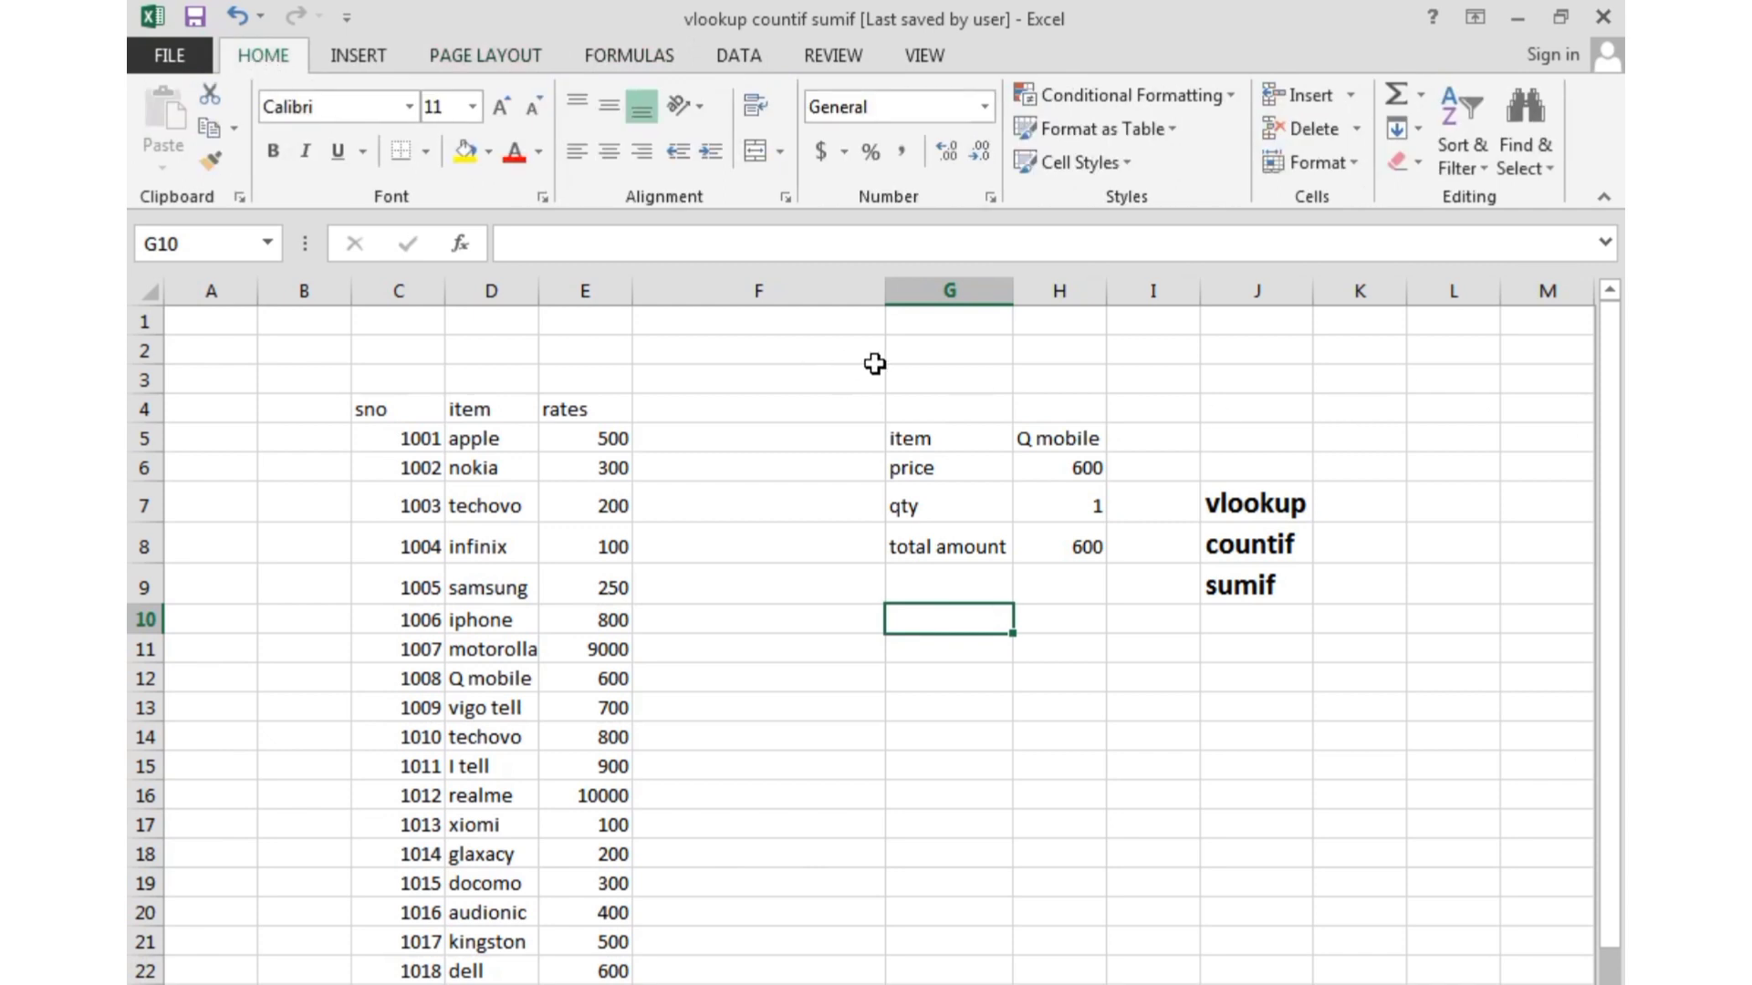
click(330, 56)
click(272, 53)
click(342, 51)
click(473, 54)
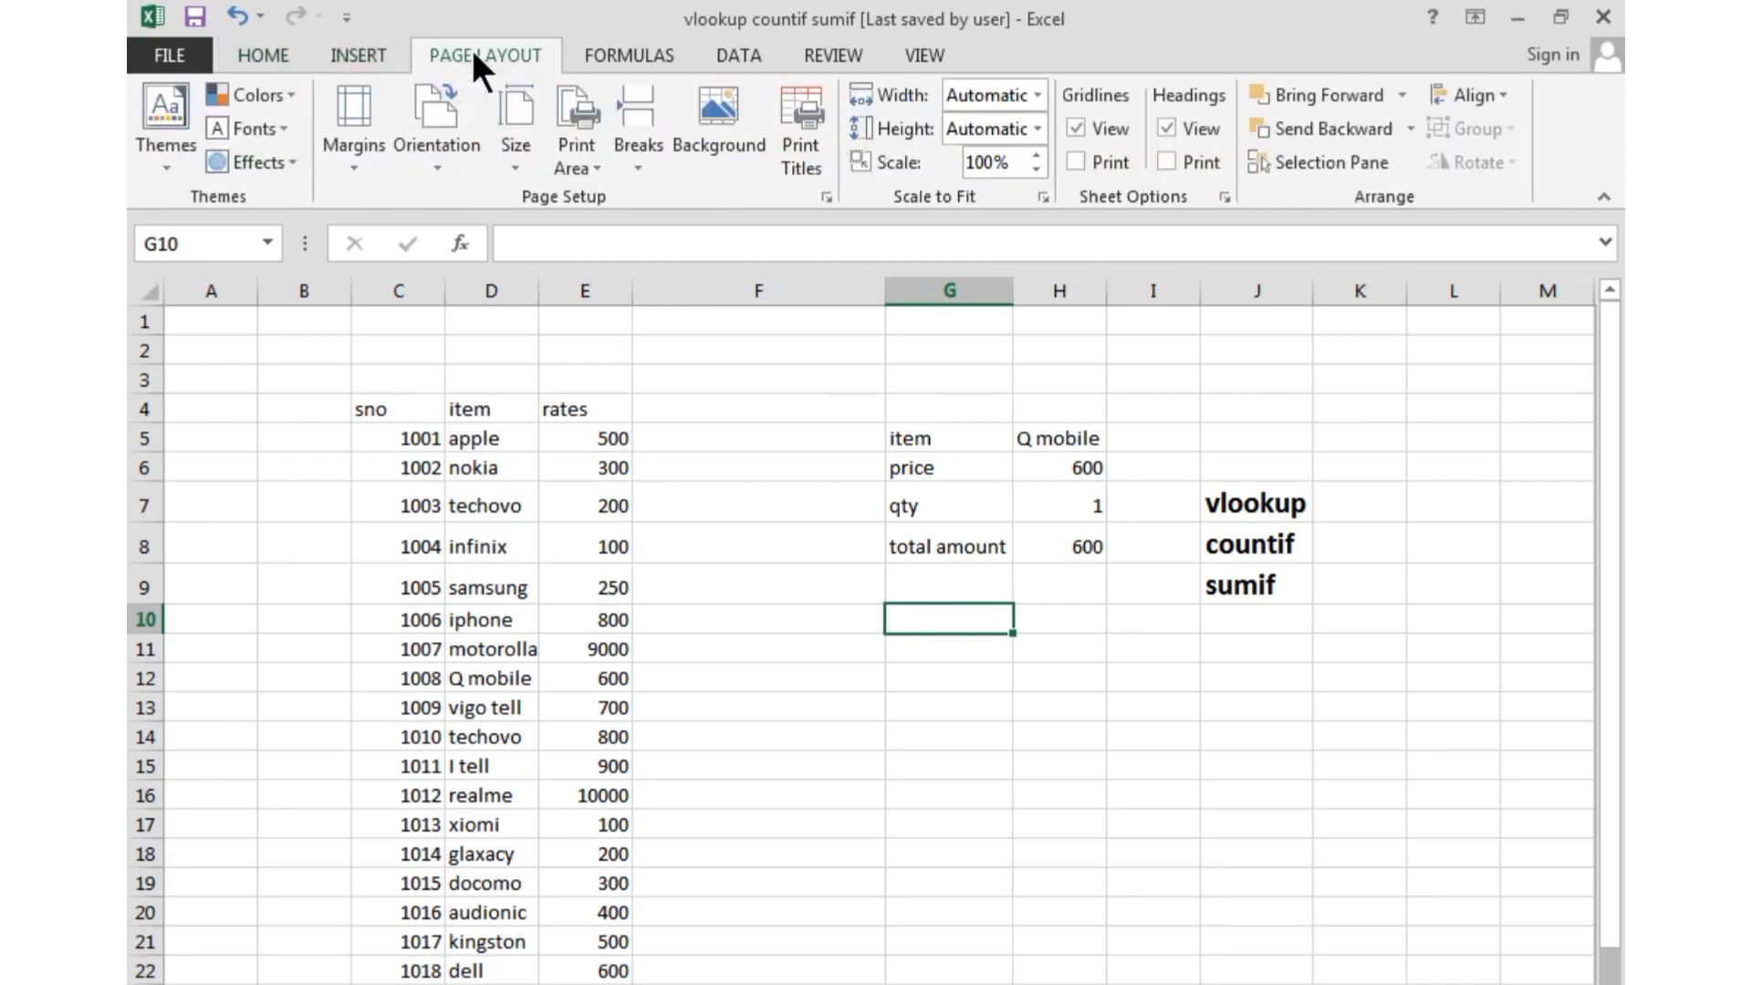
click(602, 57)
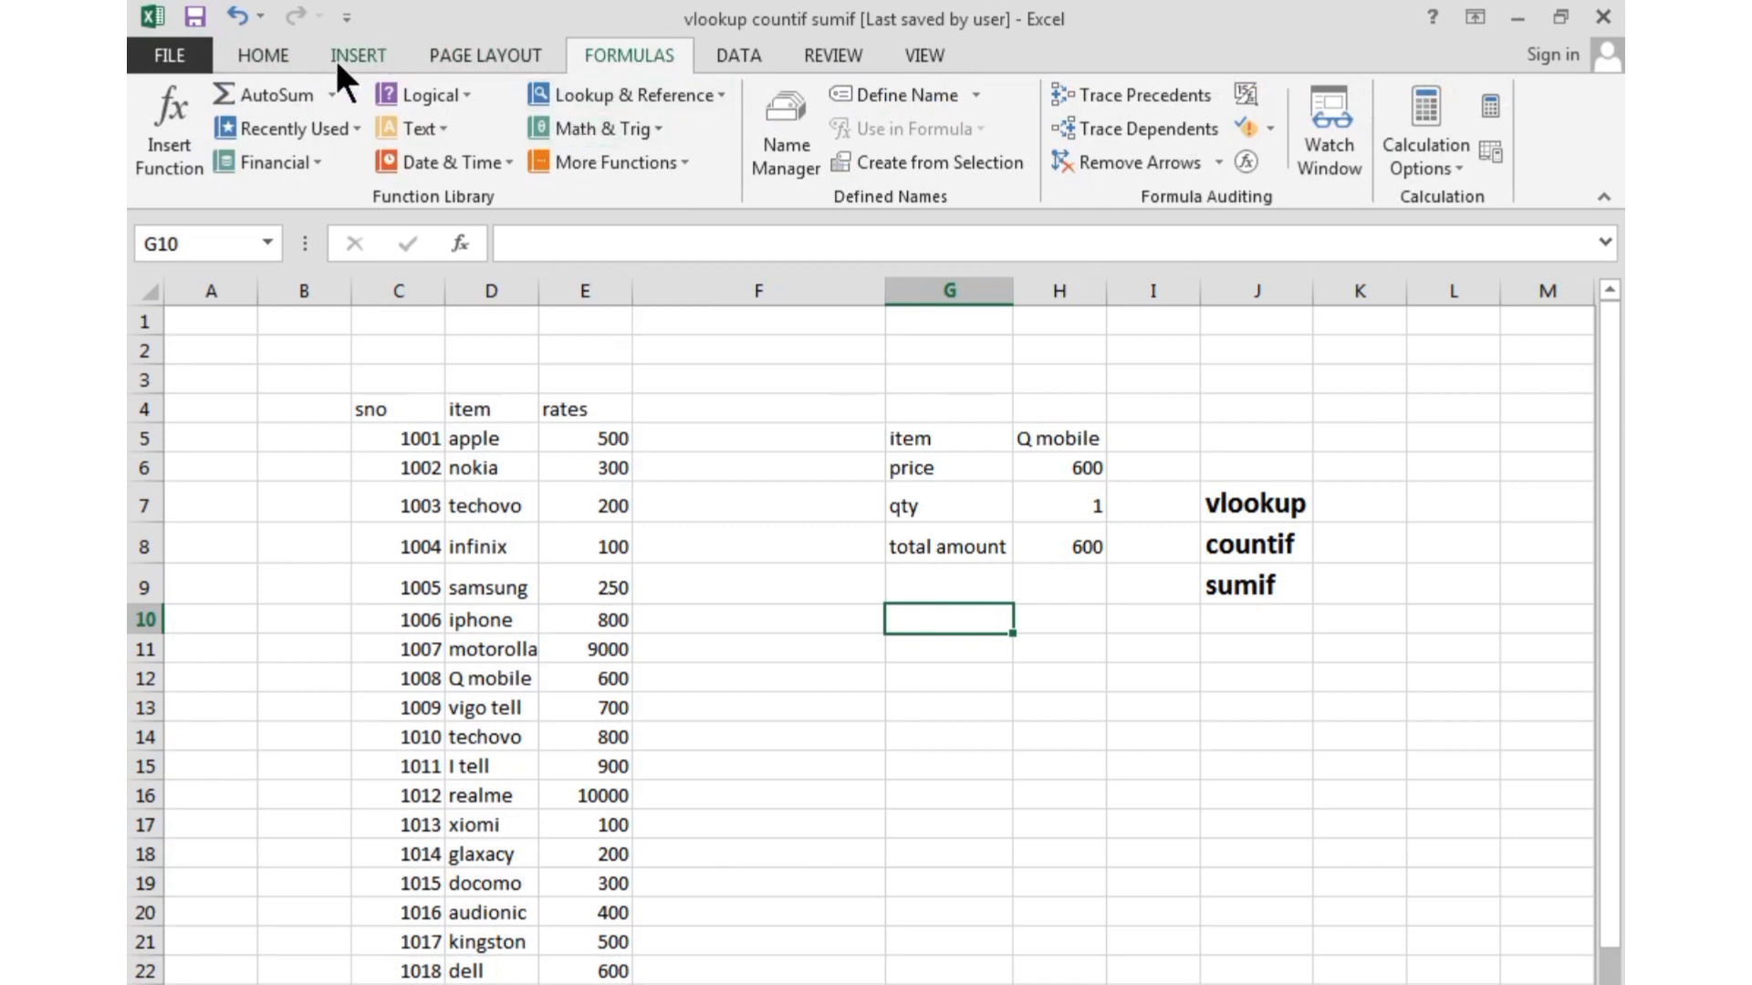
click(256, 55)
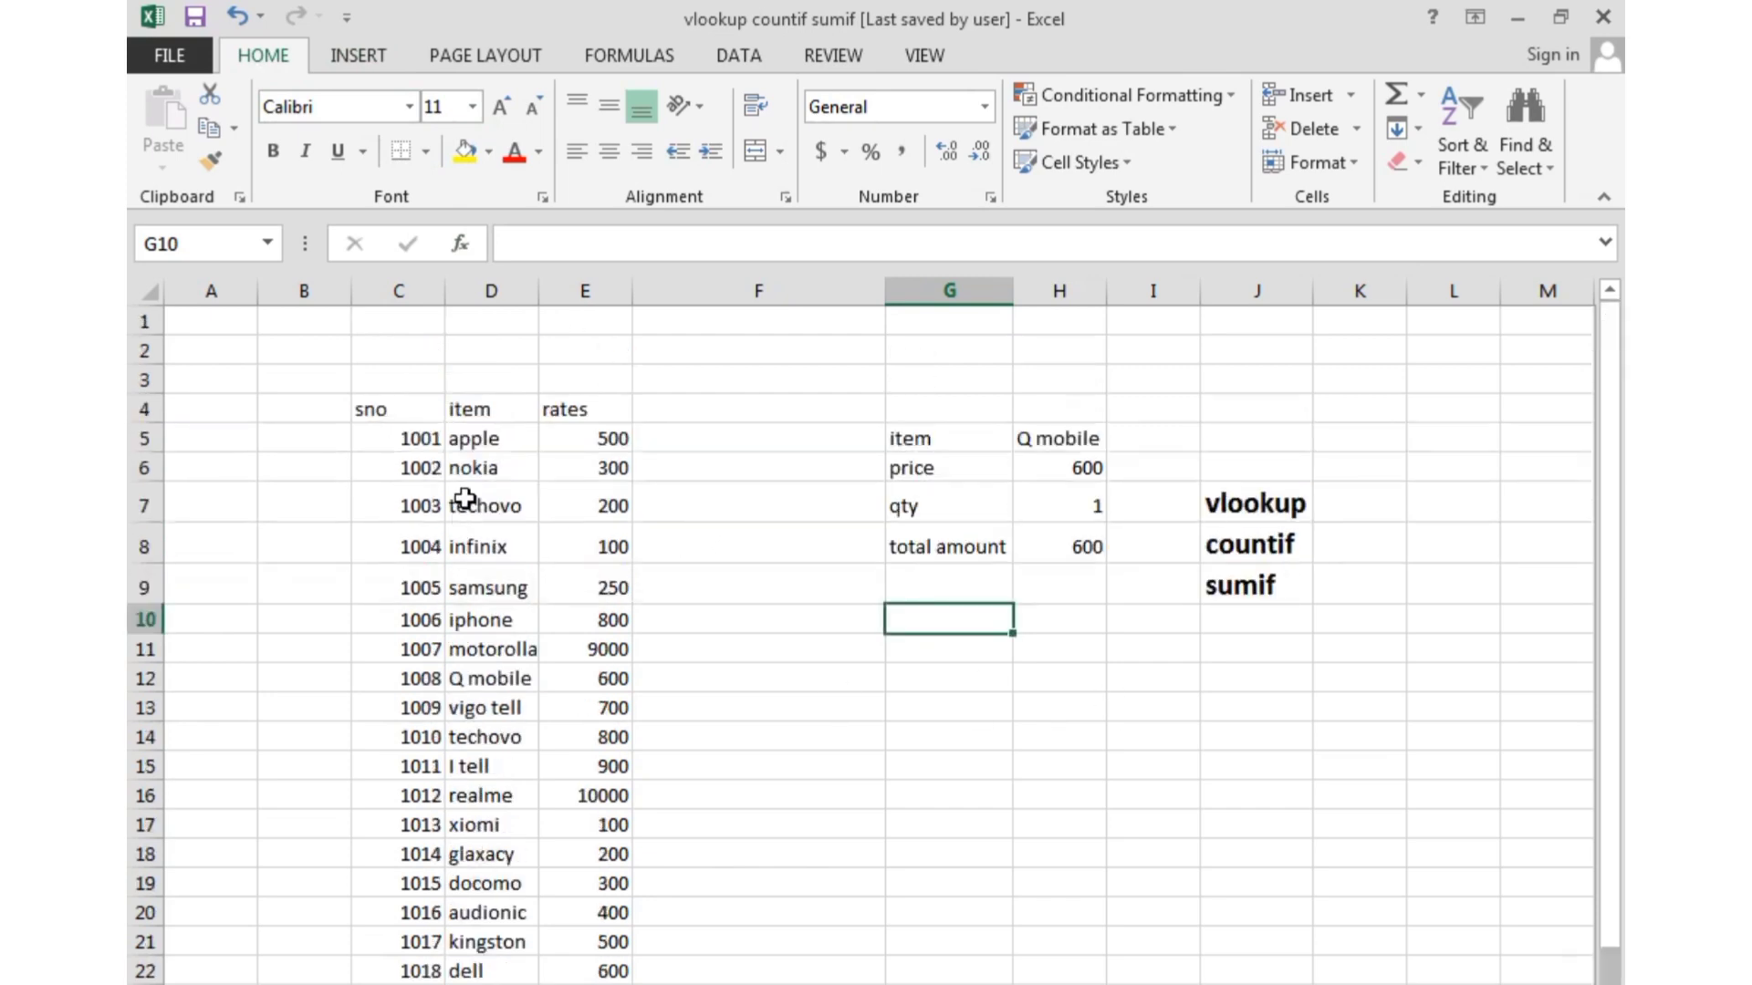
Clear everything from the item, price, qty and total amount value cells H5:H8.
click(1029, 498)
drag(1059, 436, 1079, 531)
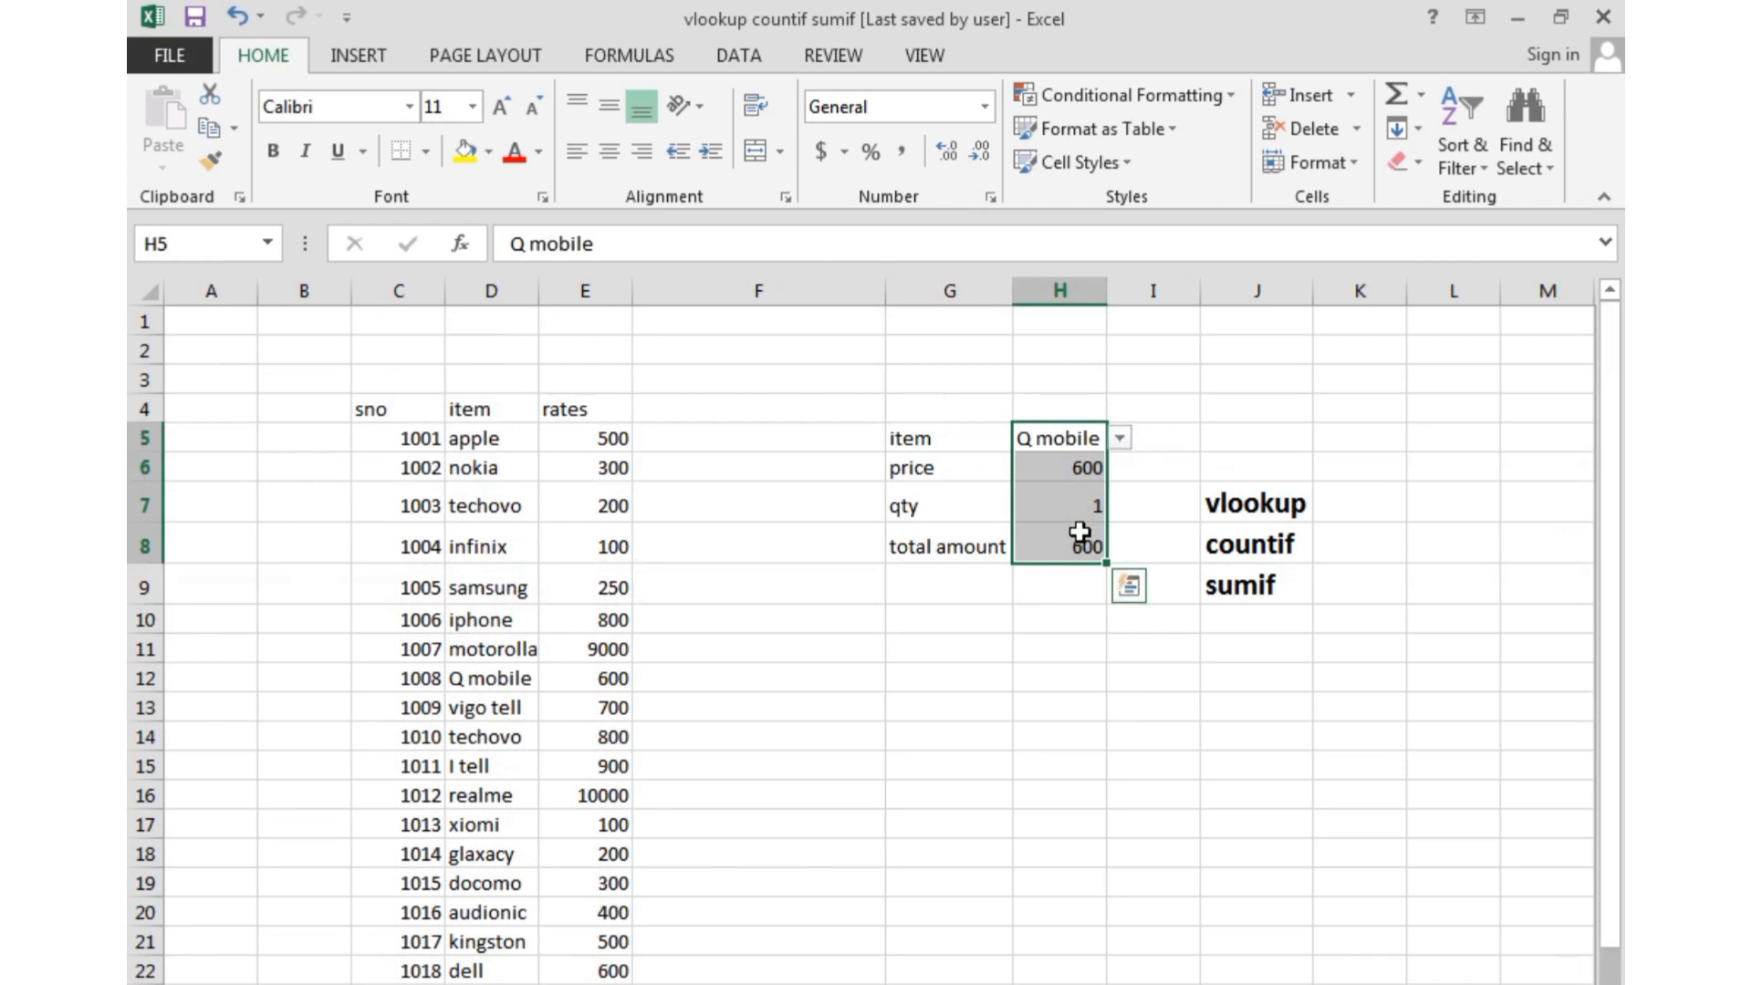
click(1410, 160)
click(1531, 233)
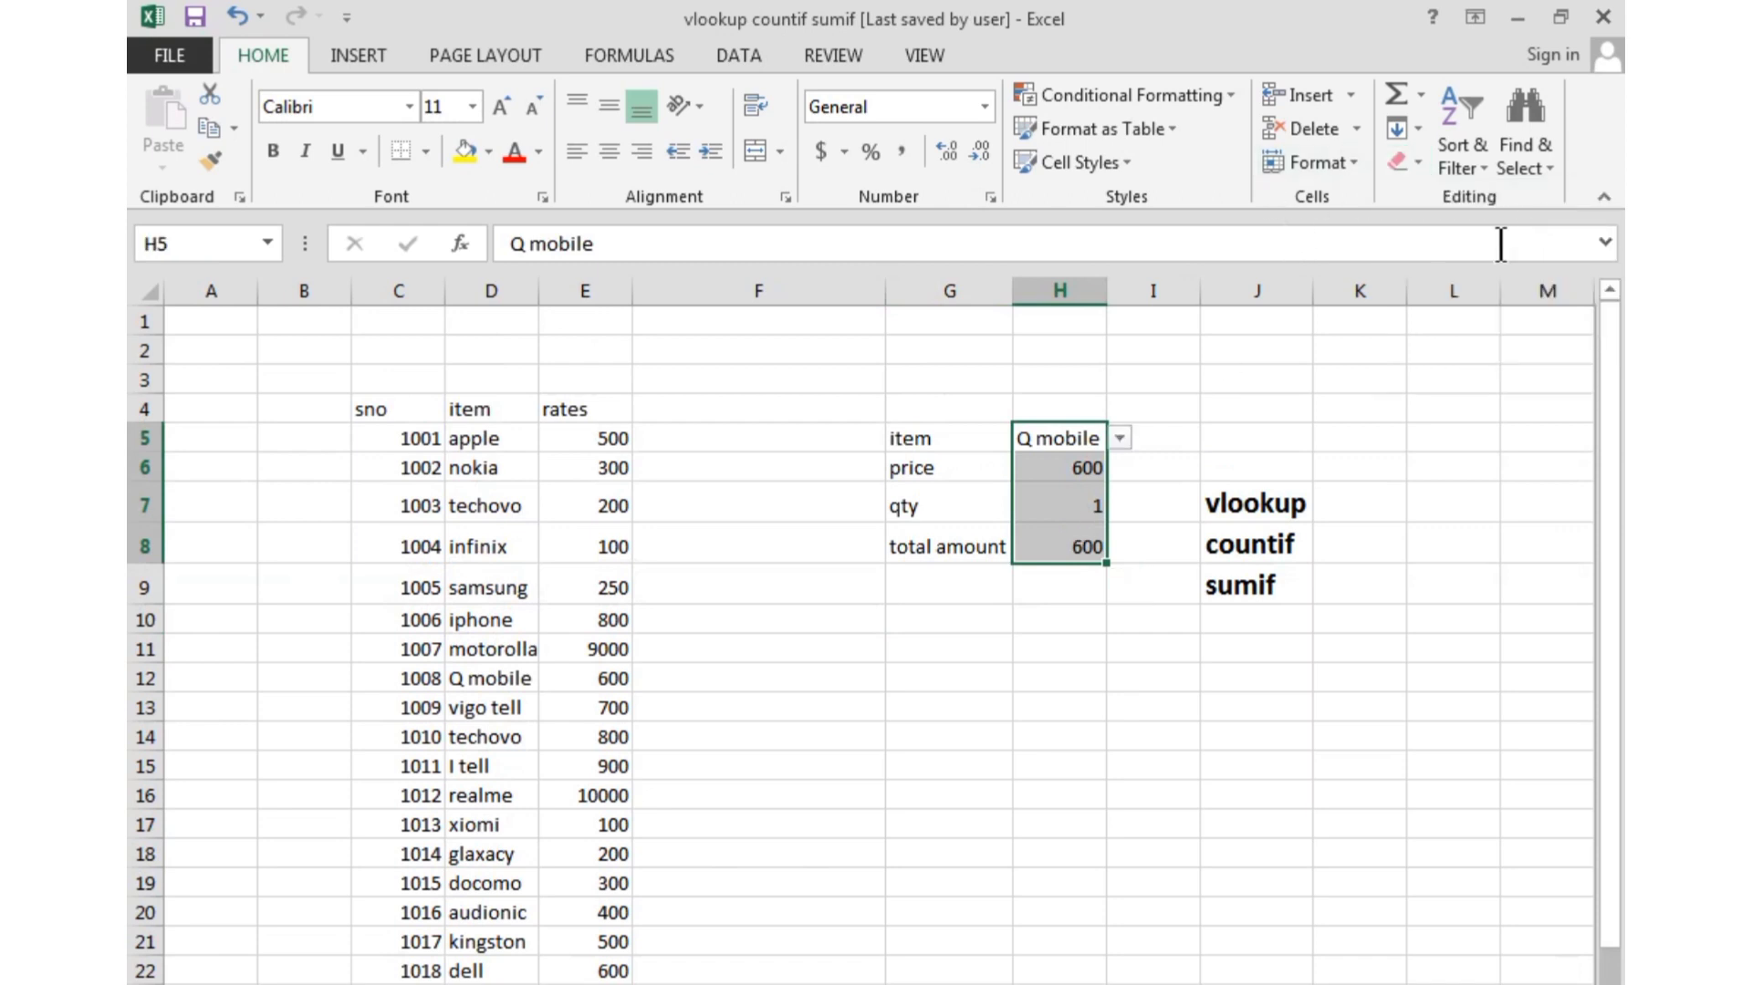
click(1417, 159)
click(1453, 201)
click(1151, 626)
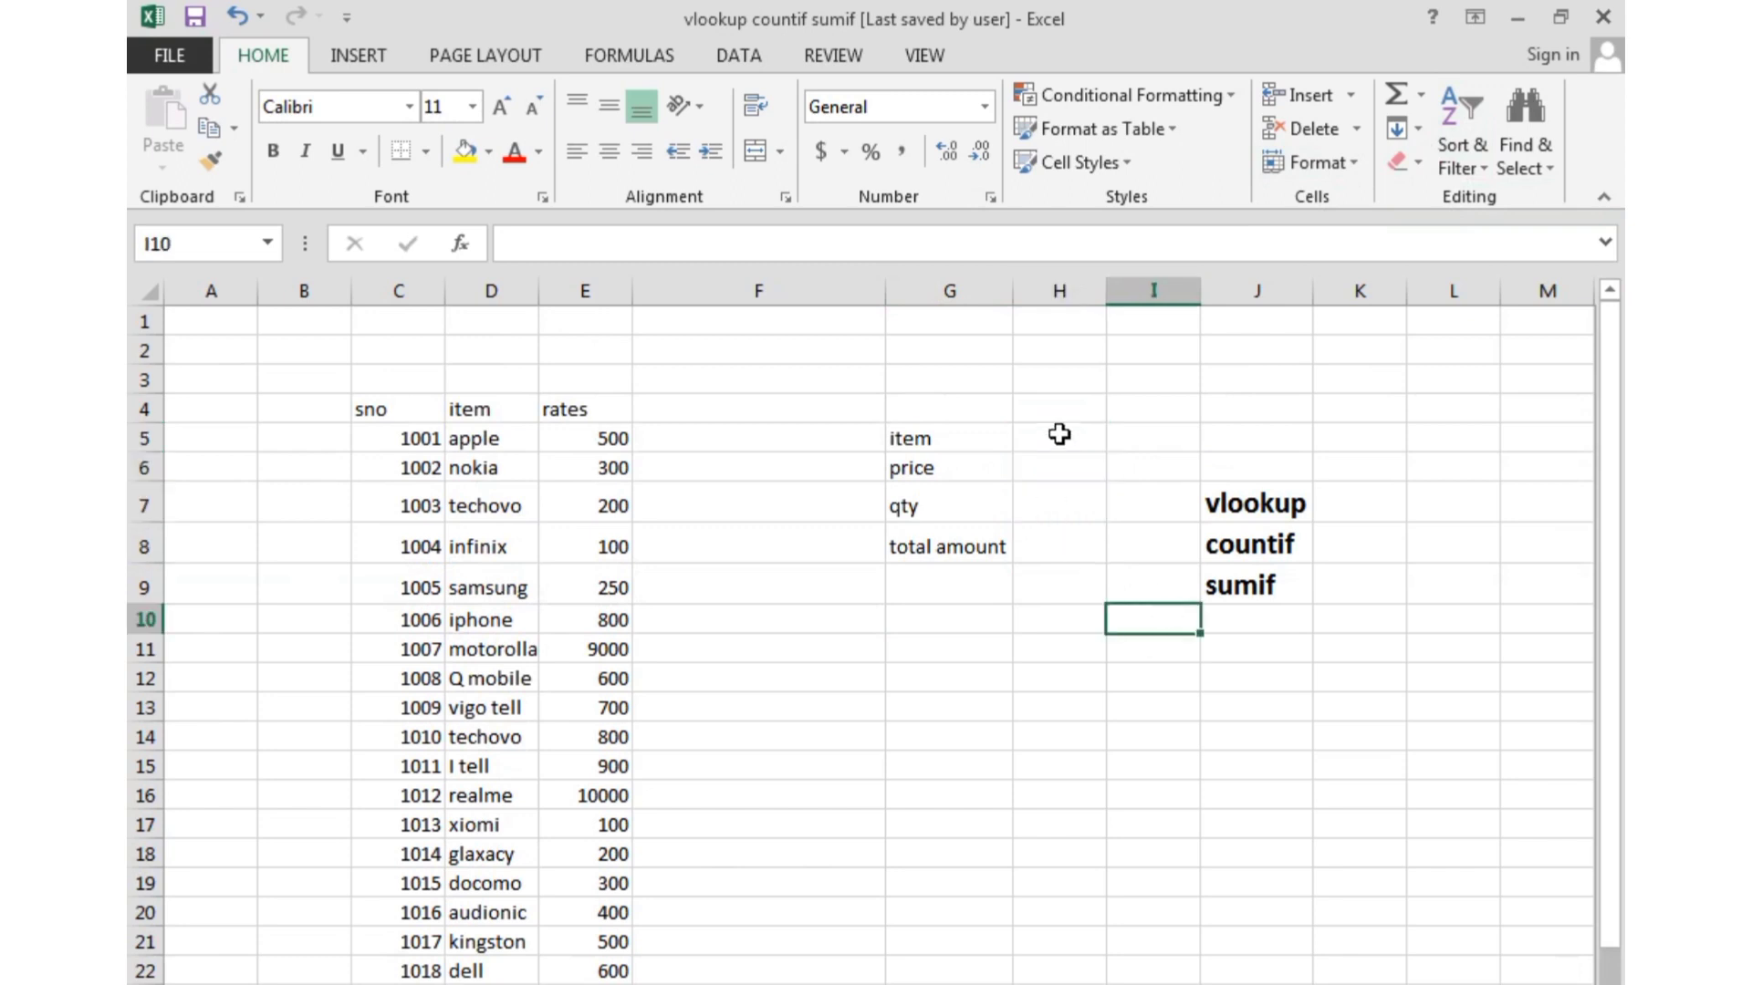
click(1056, 437)
click(913, 444)
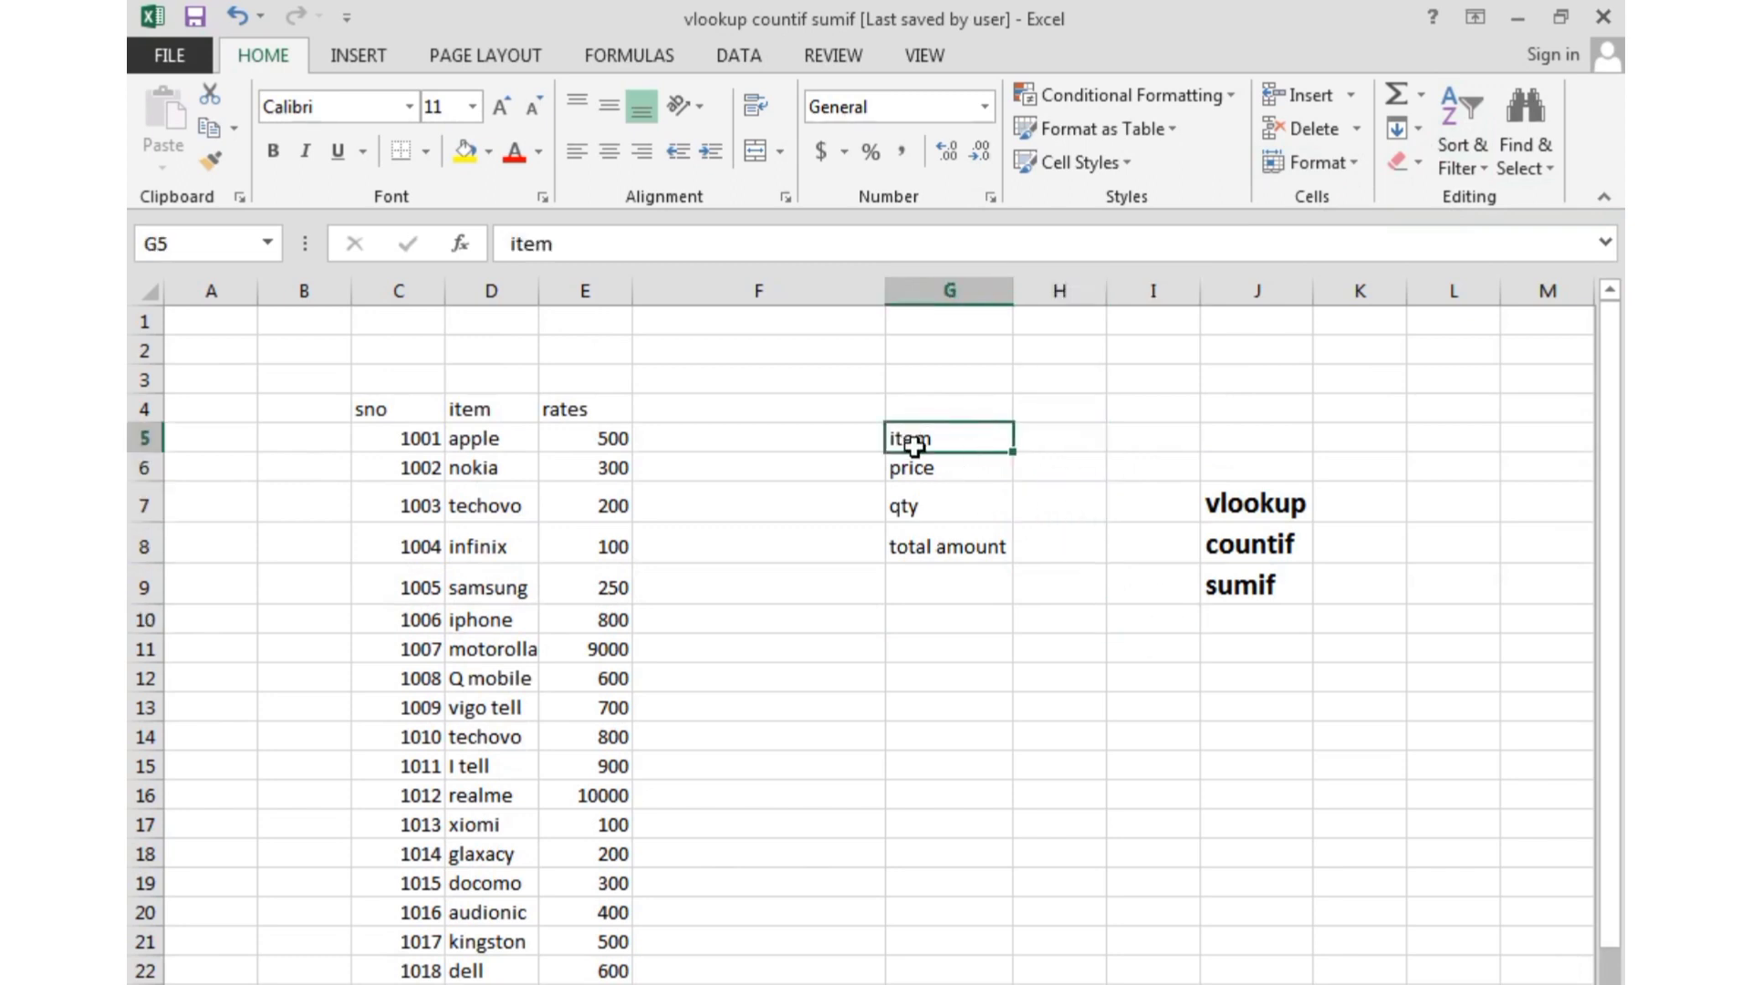
click(965, 546)
click(962, 440)
click(1046, 440)
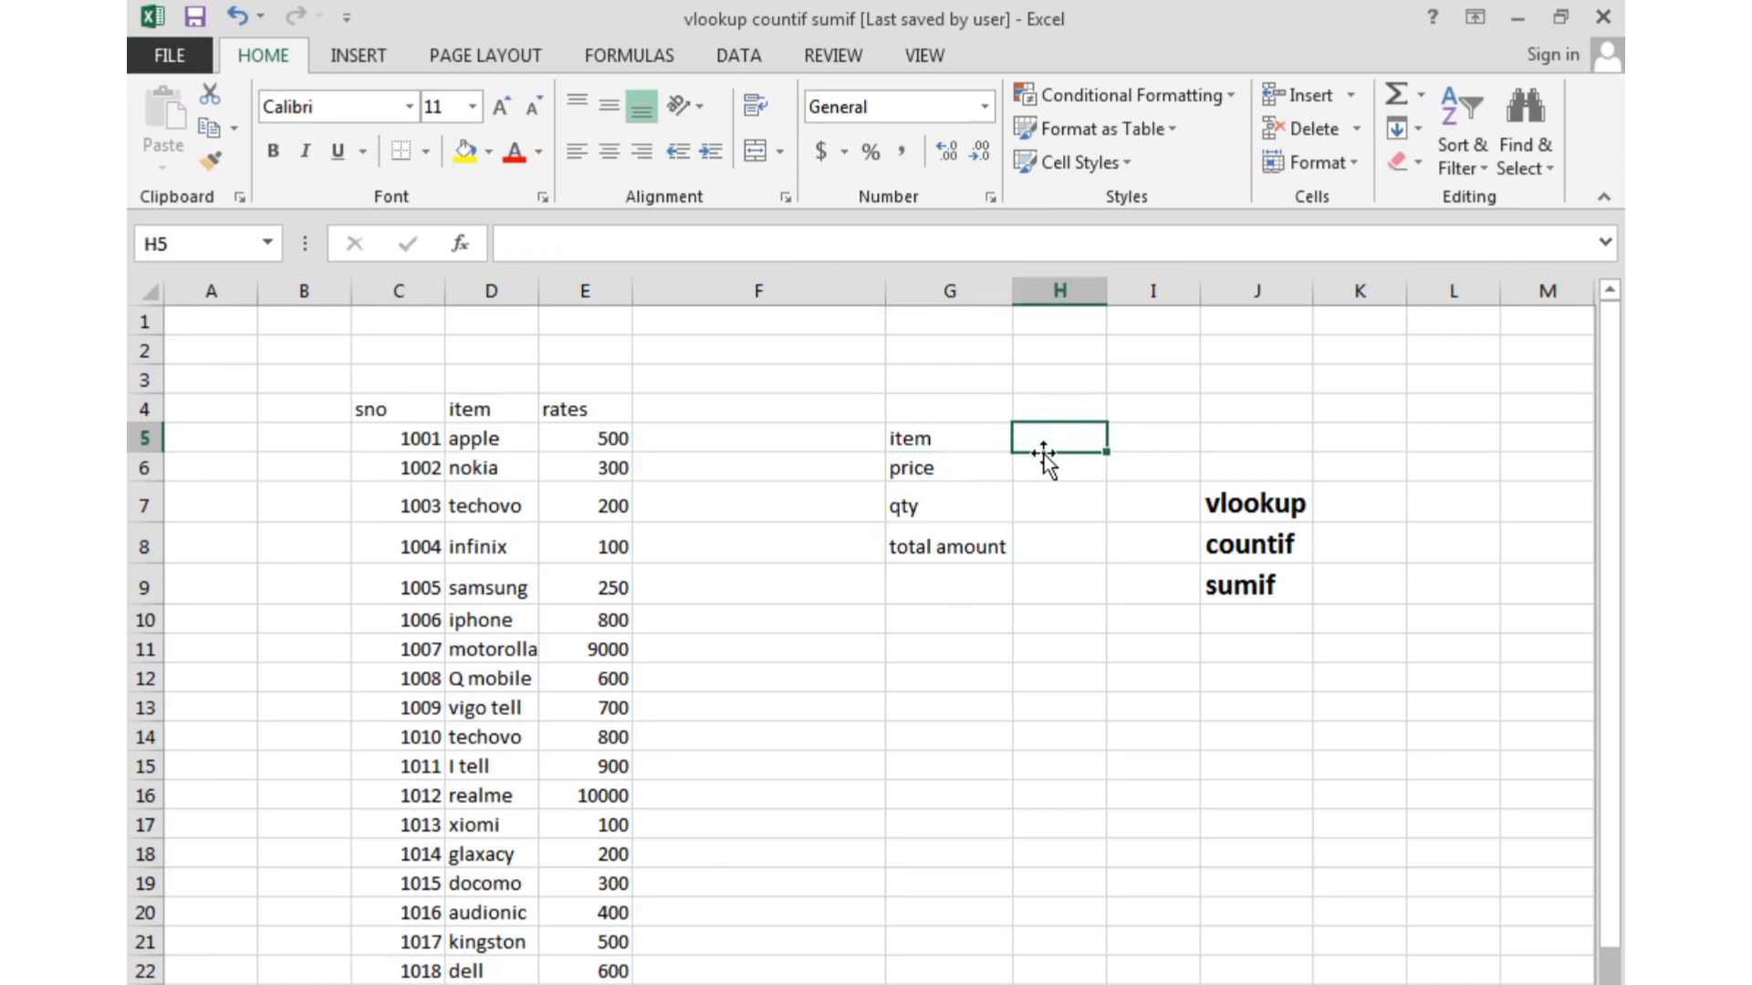
click(1031, 621)
Add data validation to item cell H5, allowing a List with the source =$D$5:$D$9.
click(1061, 443)
click(741, 54)
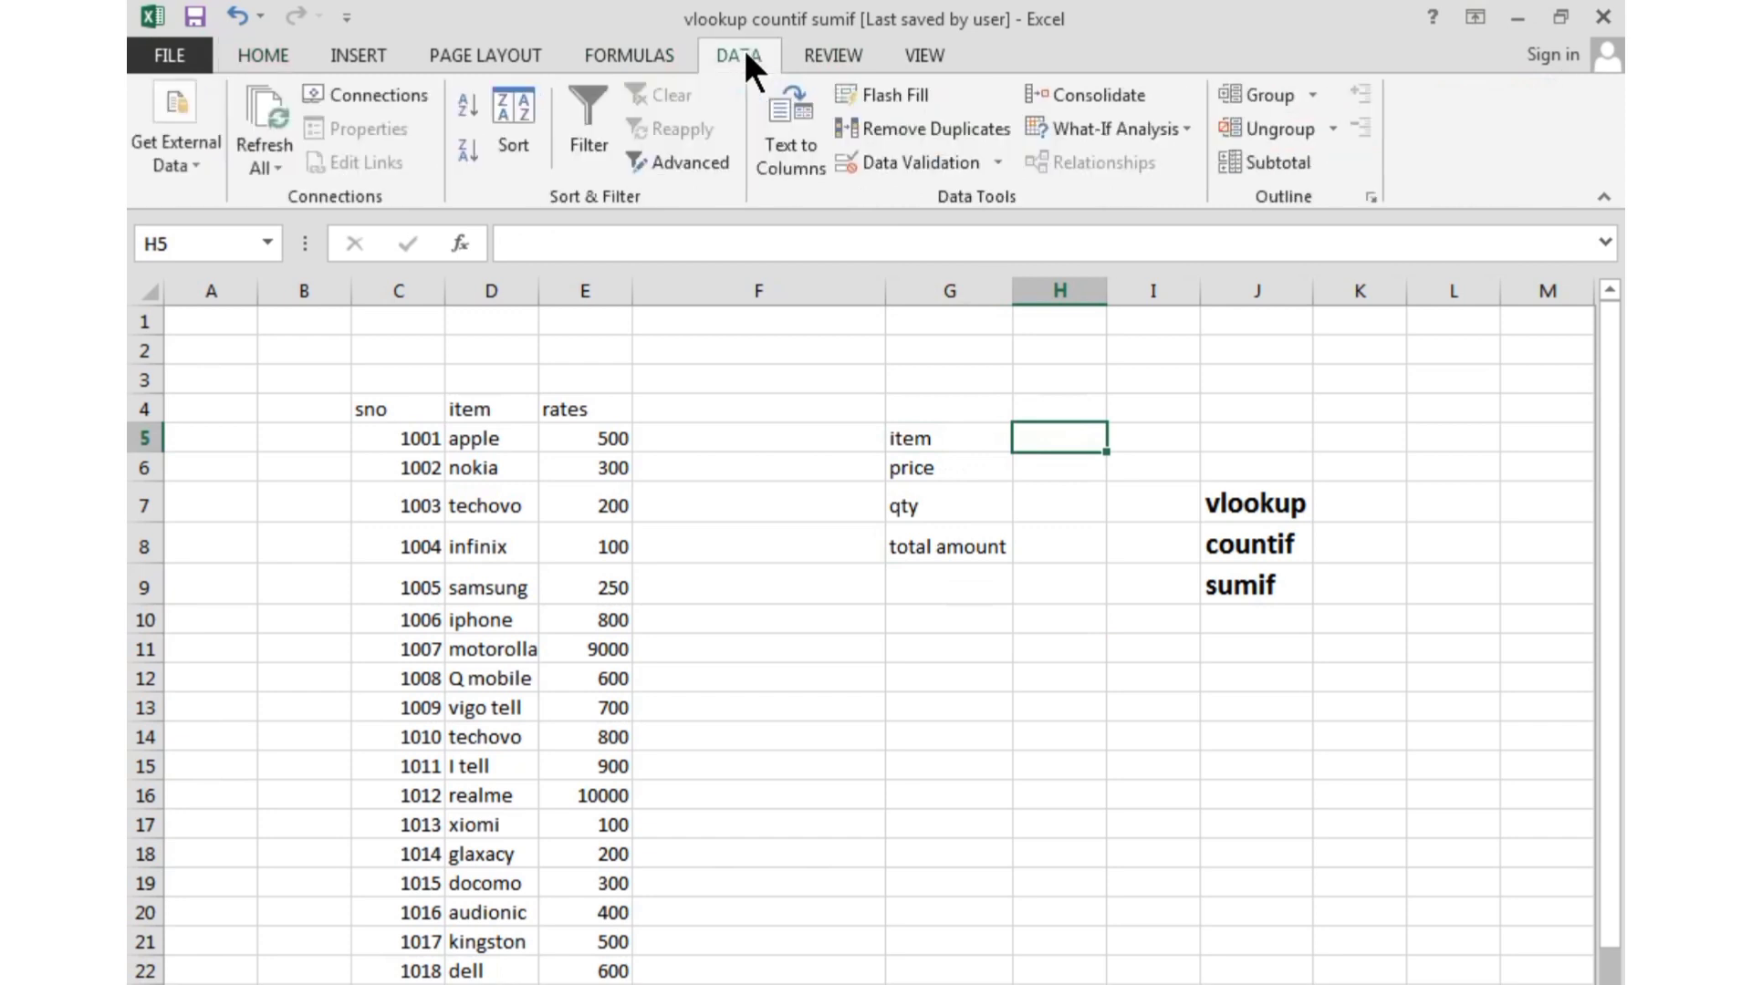
click(900, 166)
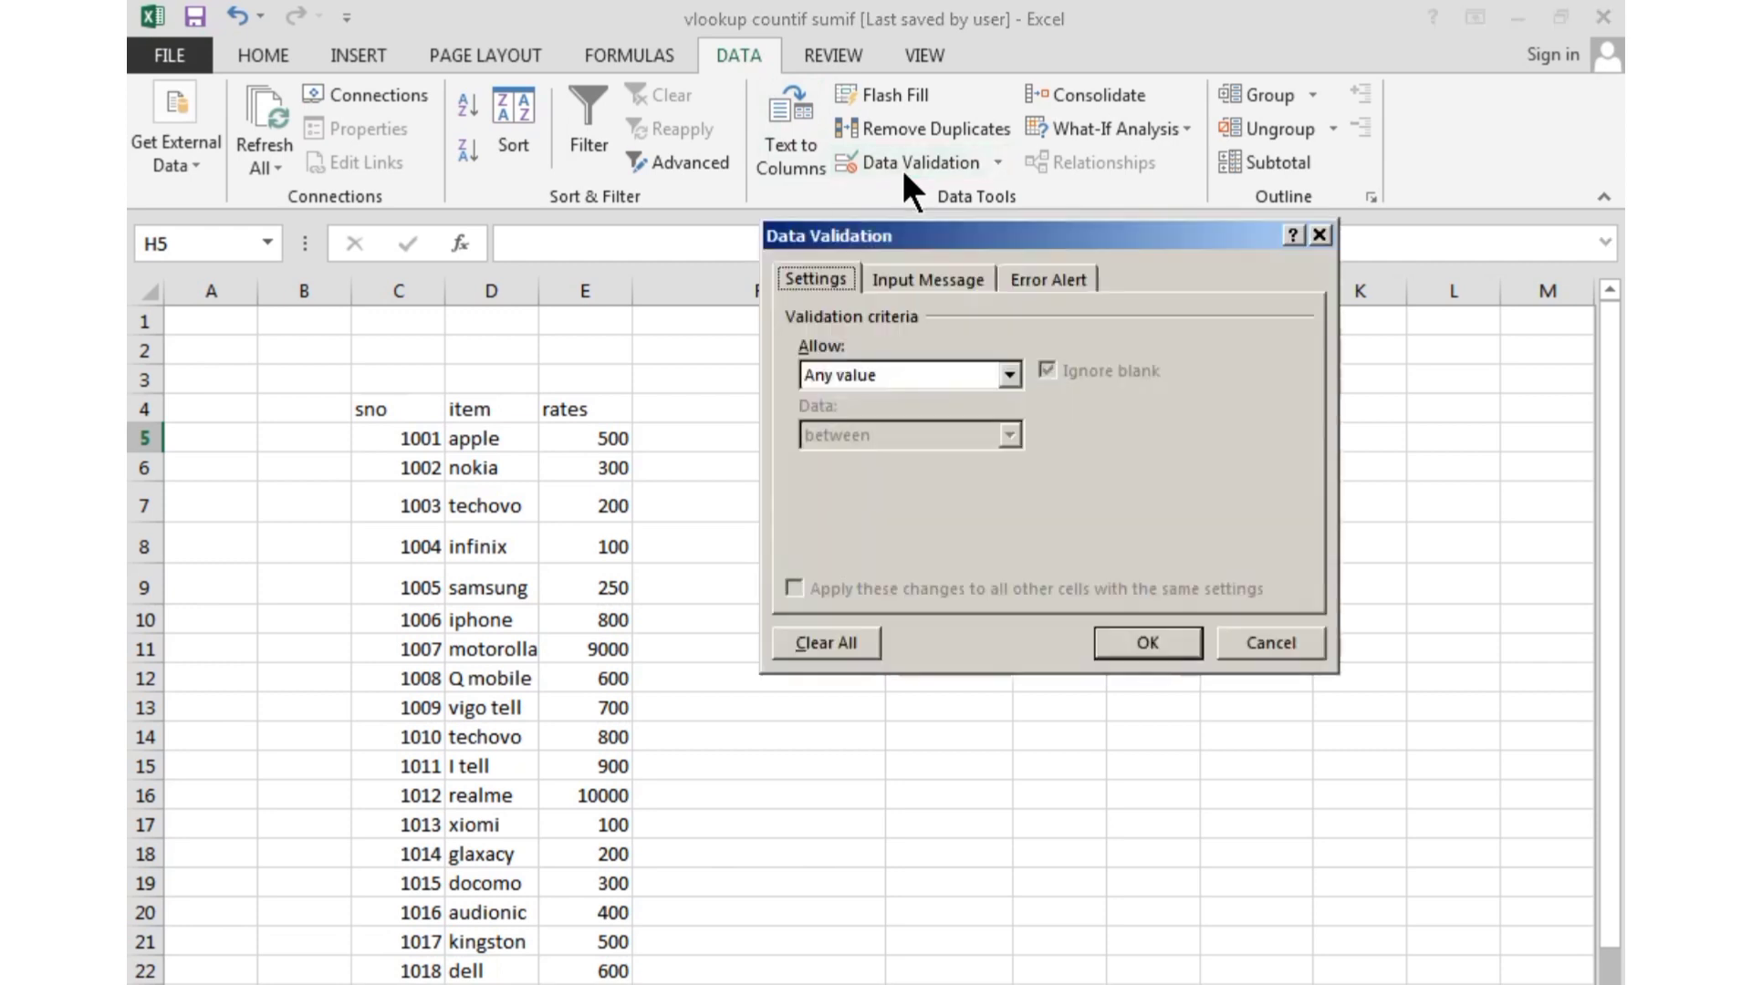
click(1009, 374)
click(923, 458)
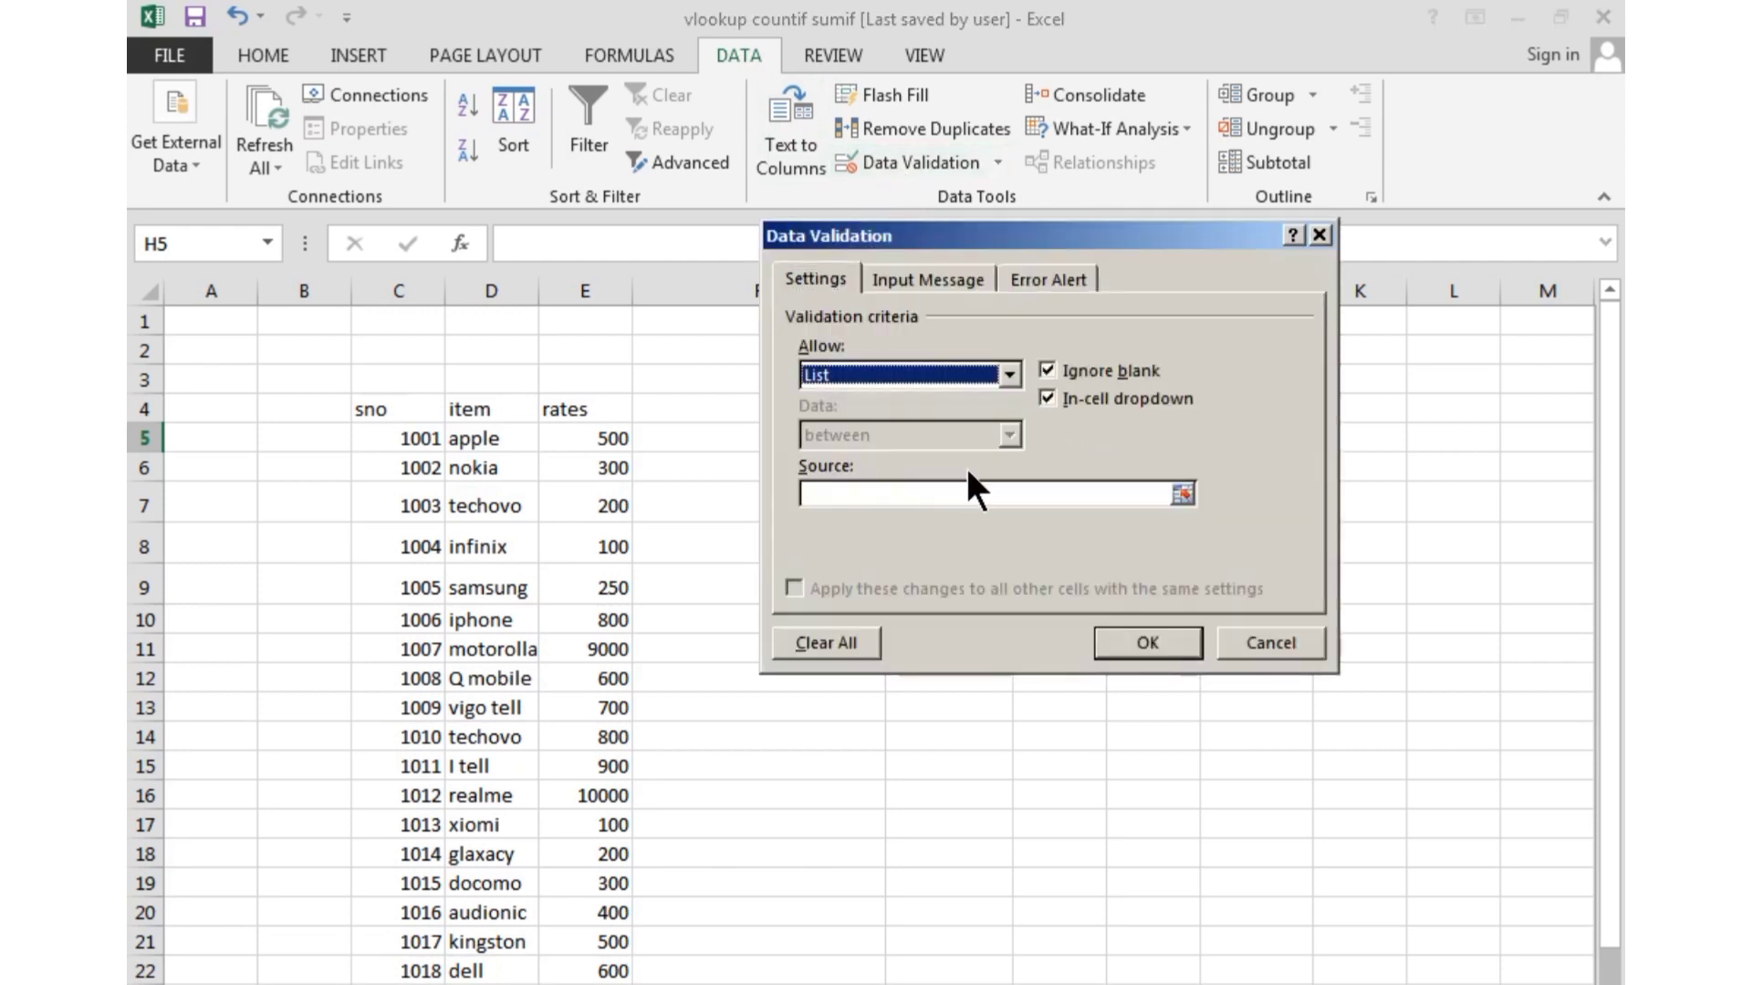
click(1155, 494)
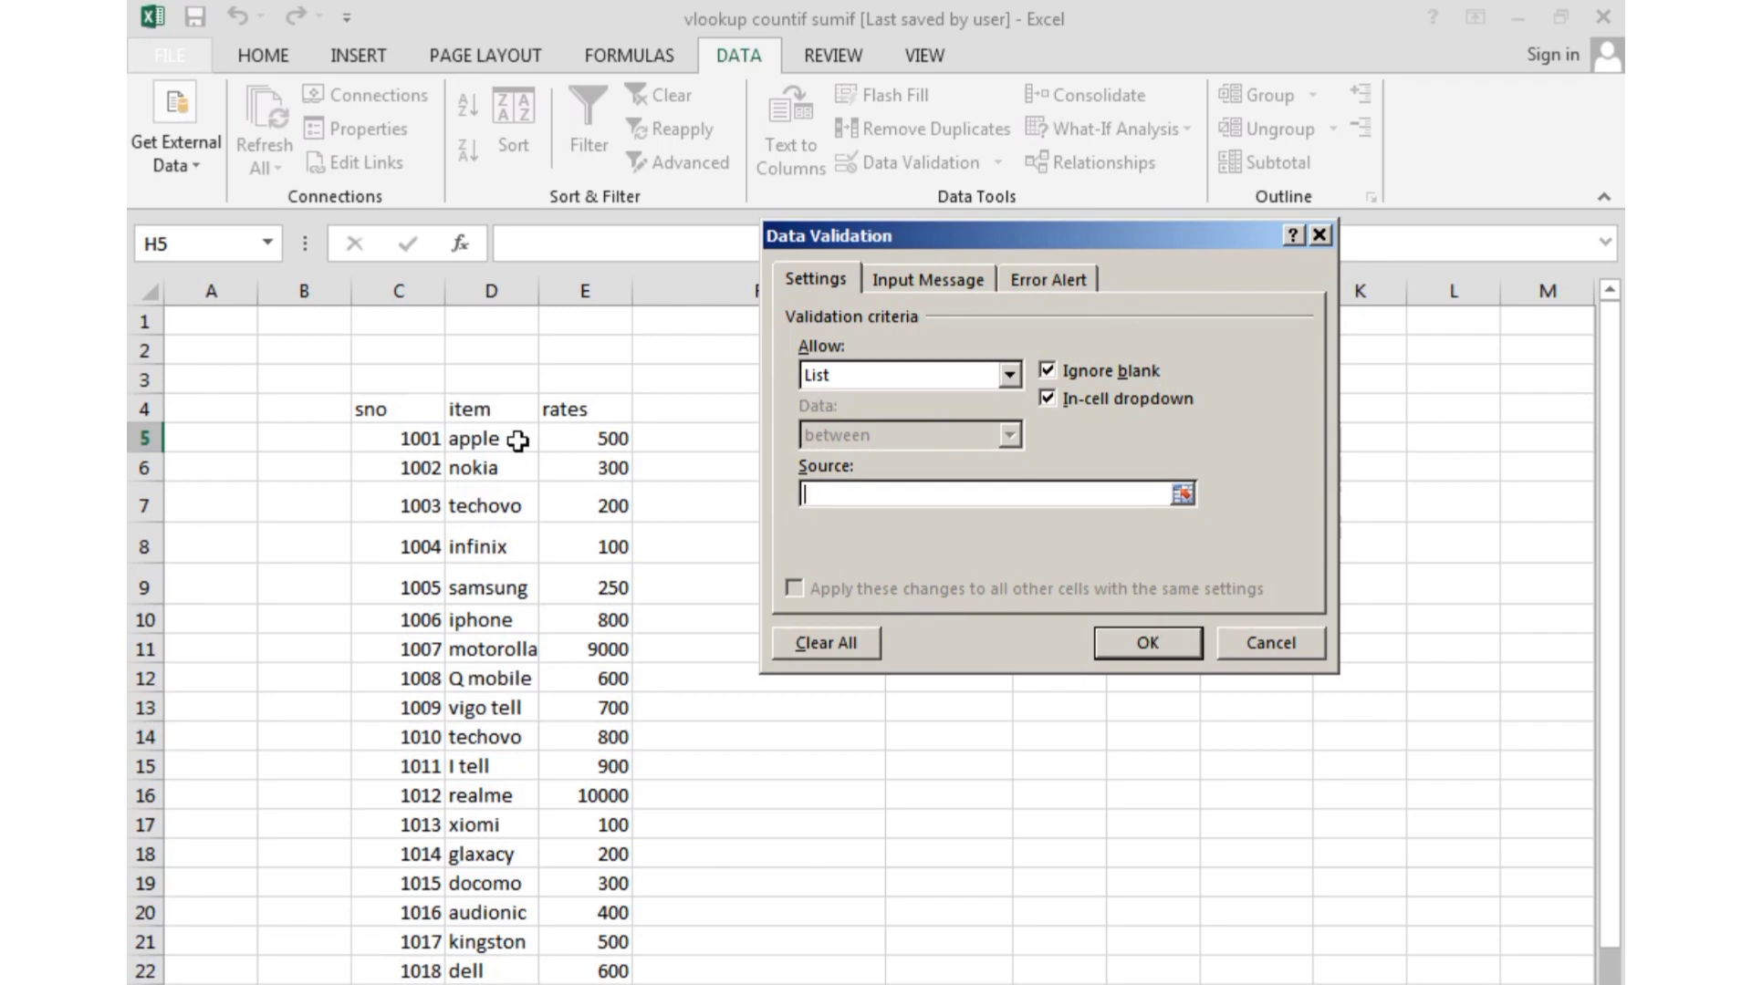
drag(518, 441, 502, 576)
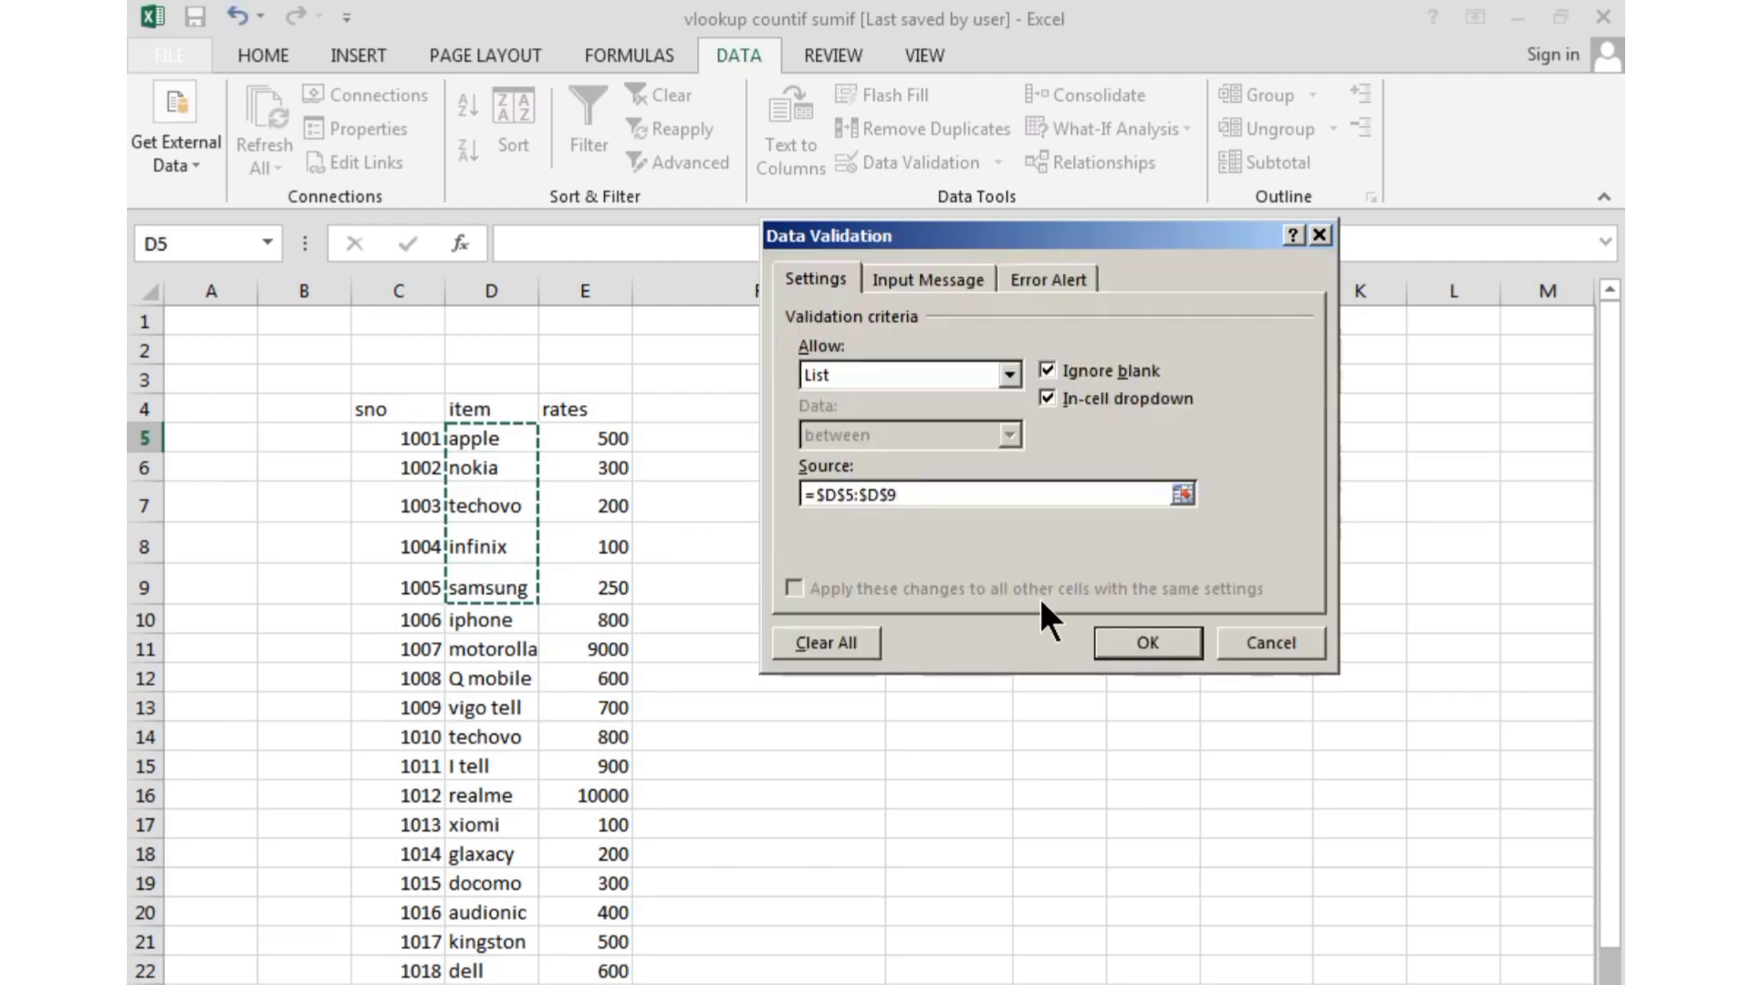
click(1141, 642)
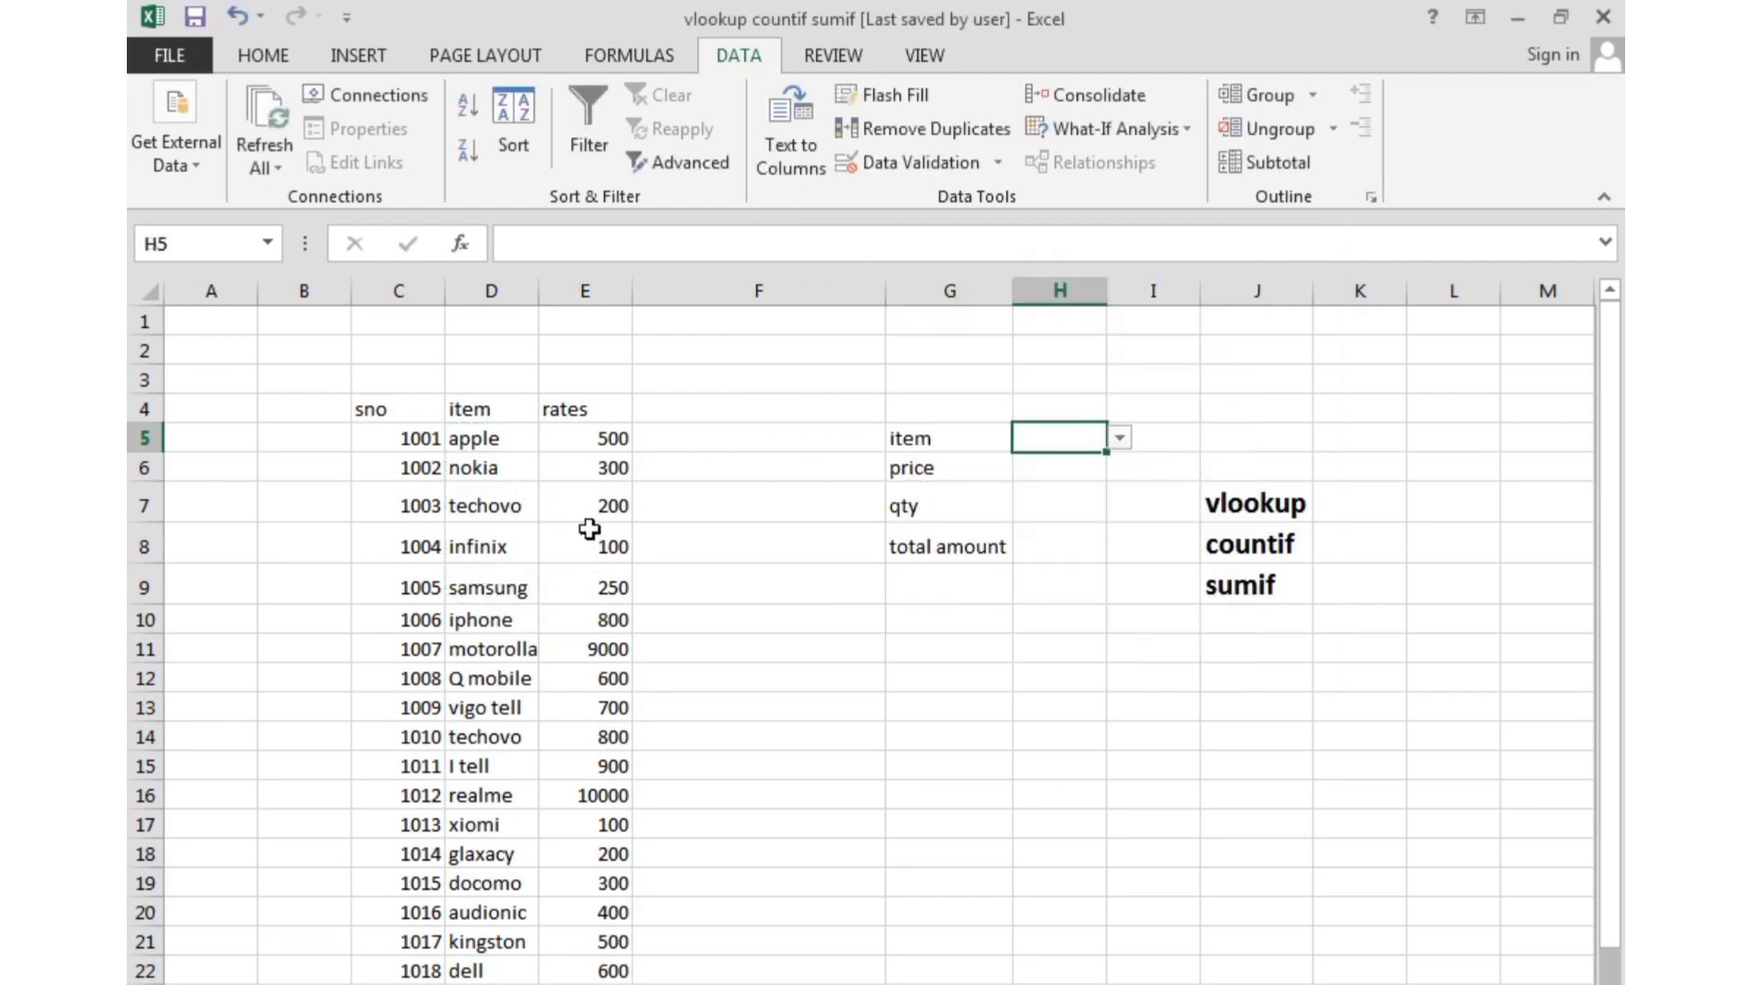
Minimize the vlookup countif sumif workbook and switch to the Book1 workbook.
scroll(485, 468, down, 4)
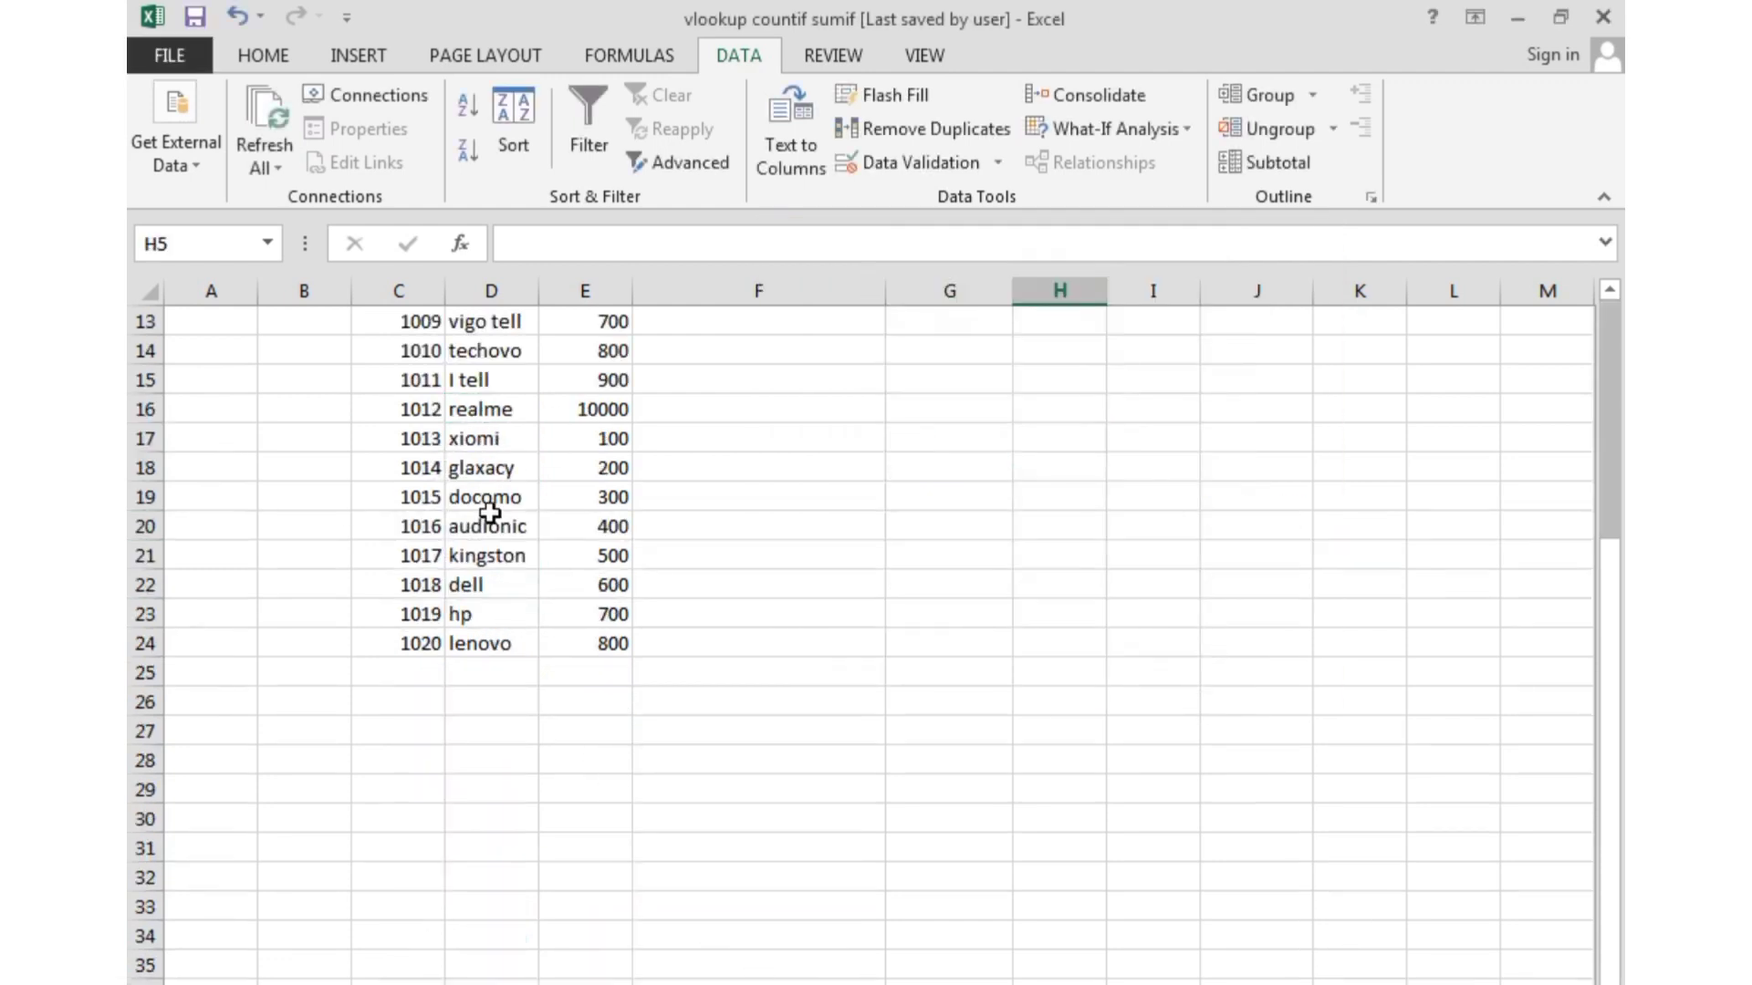
scroll(481, 501, up, 3)
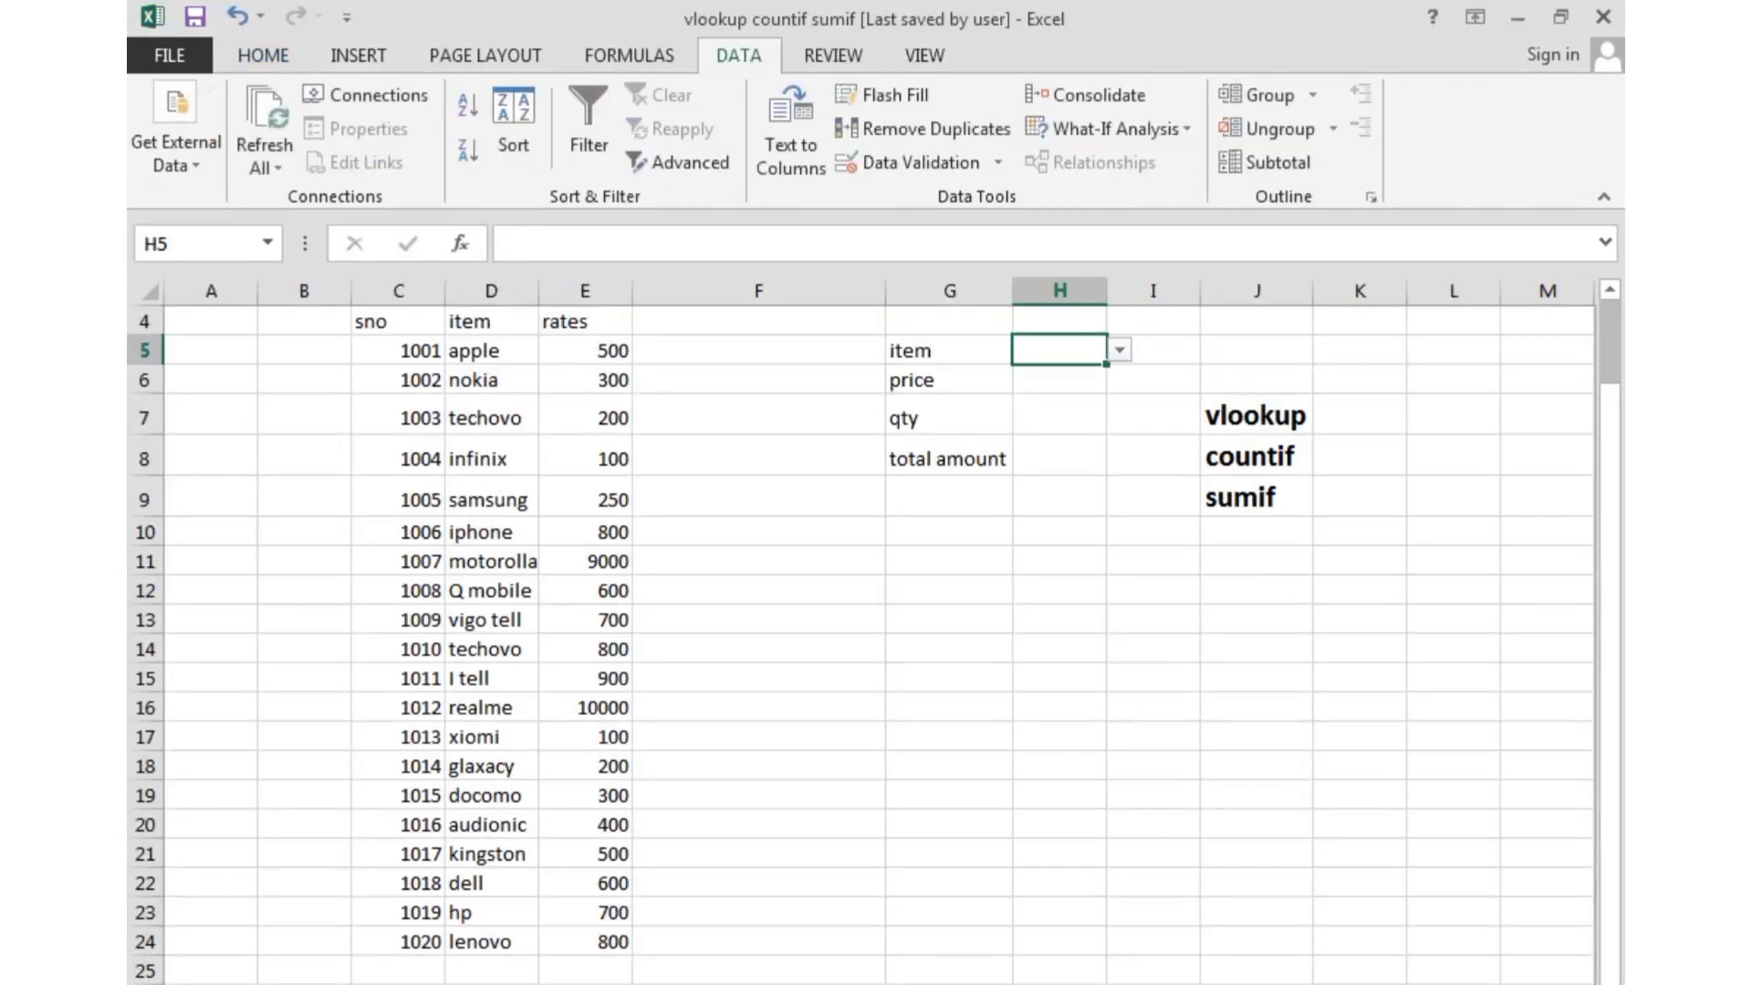
click(1522, 18)
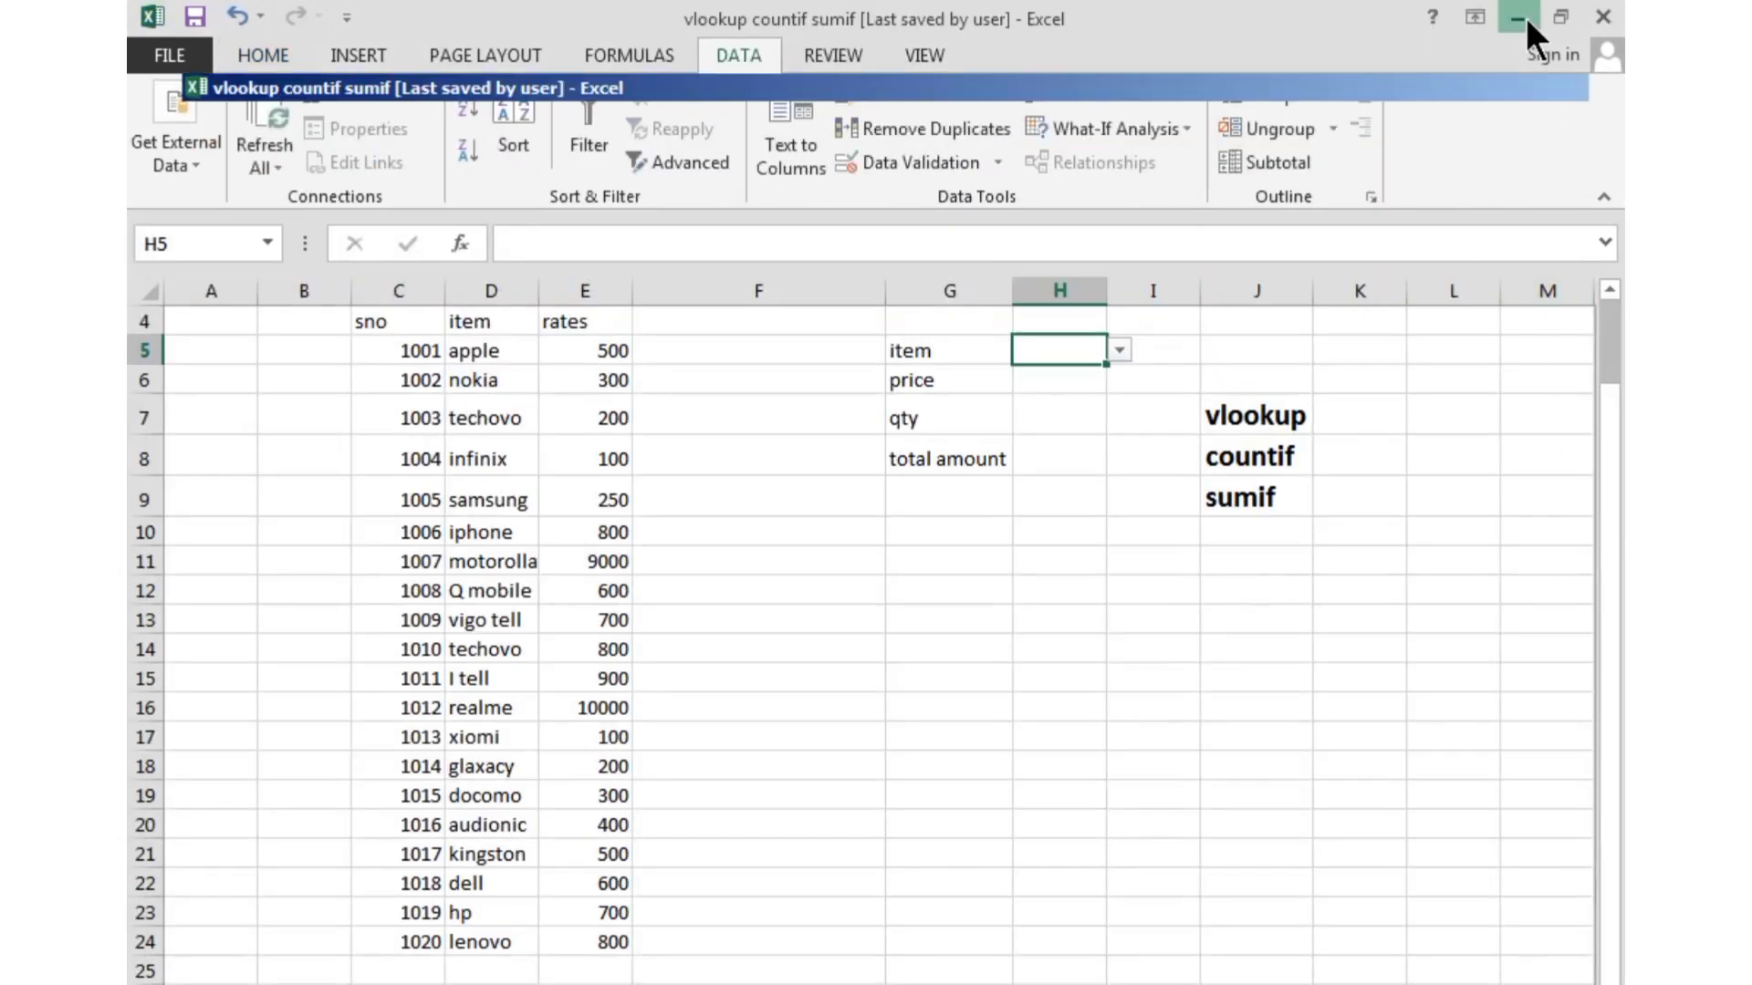
click(1518, 10)
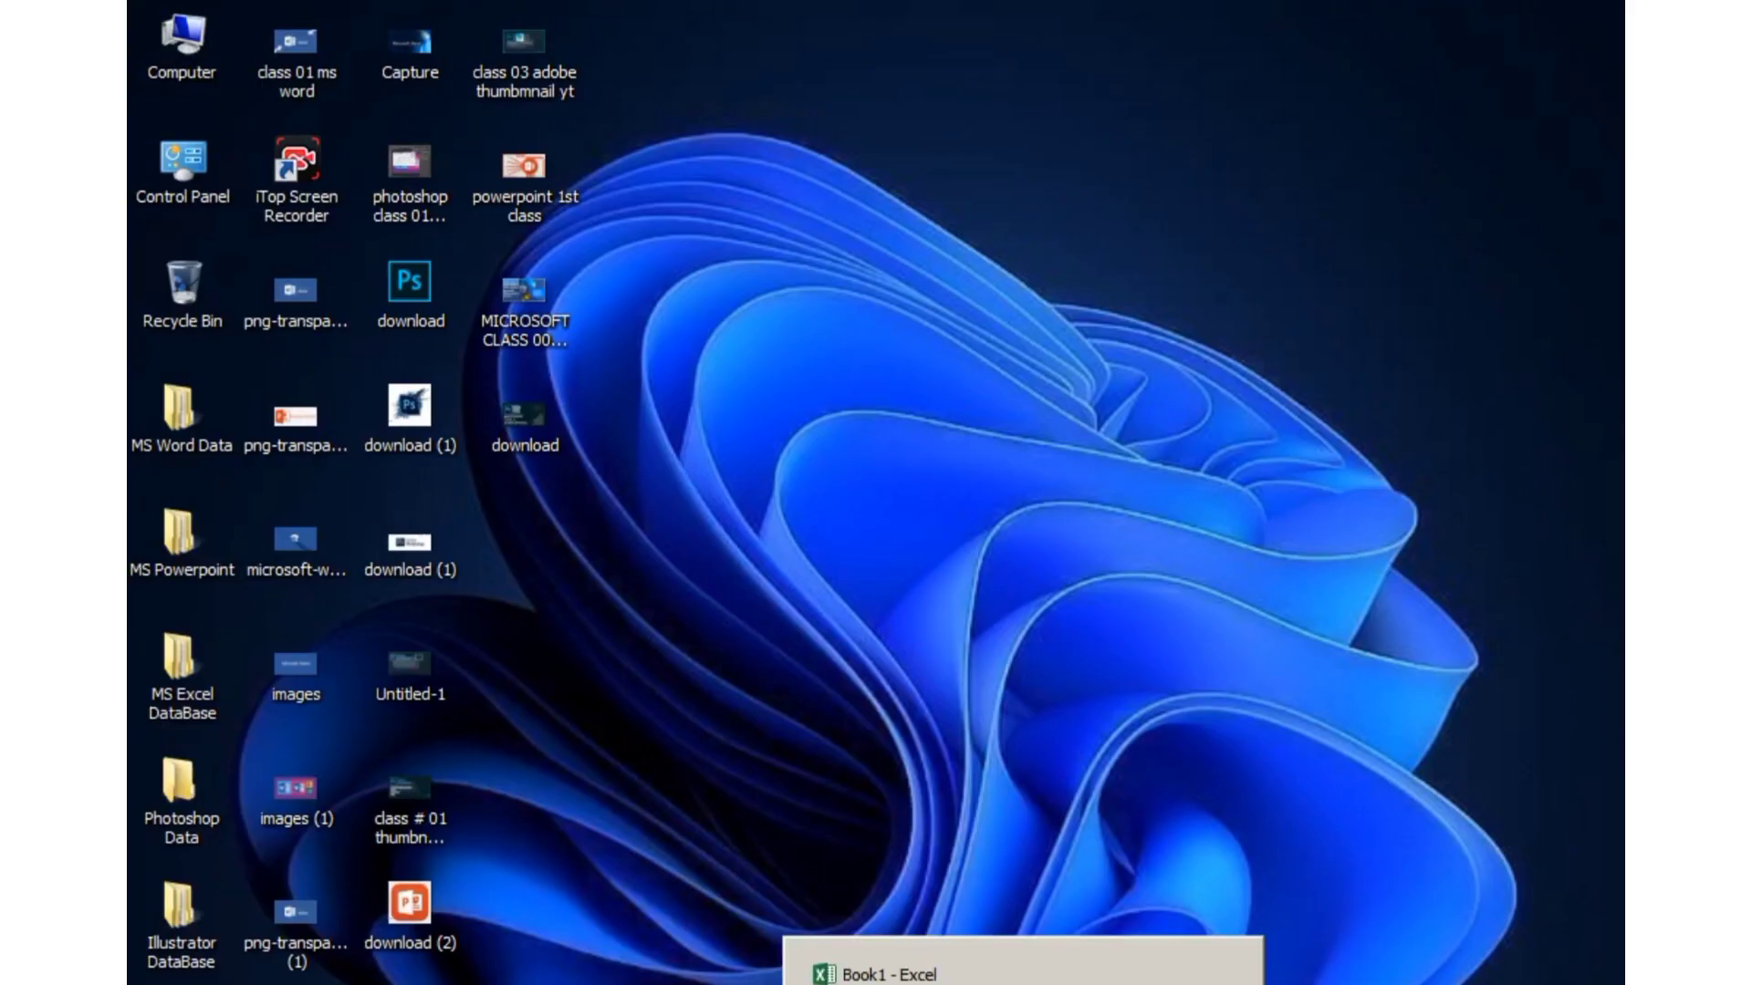
click(976, 981)
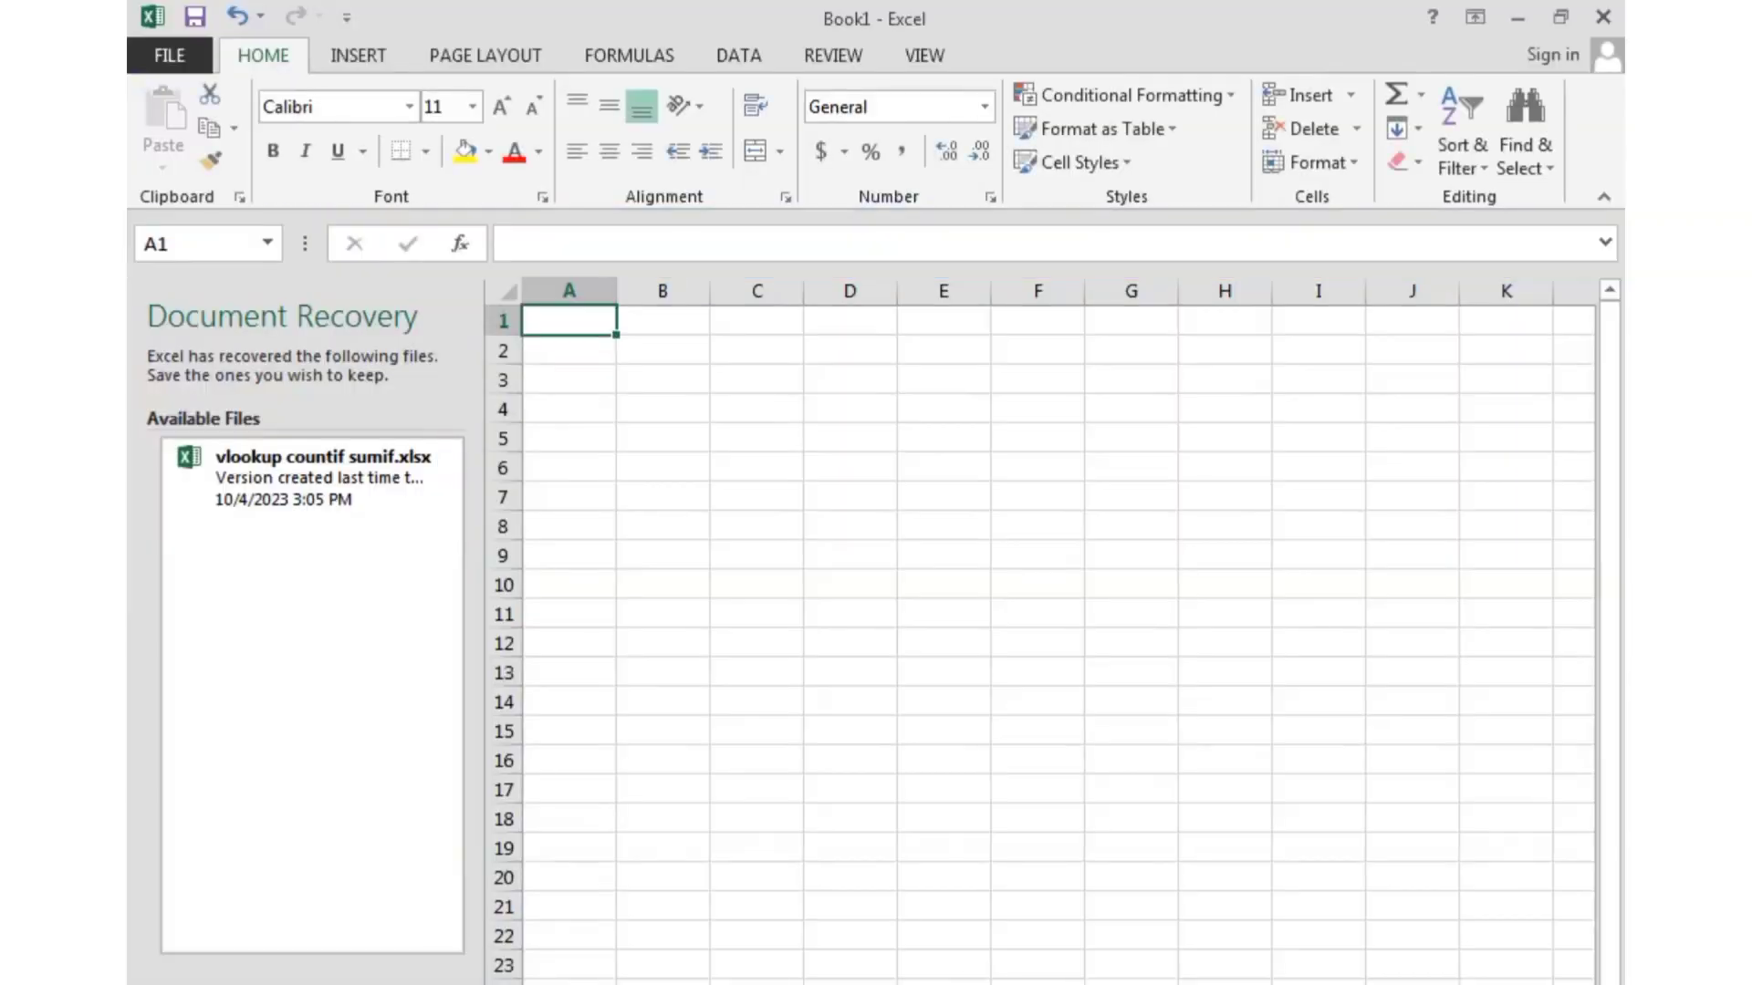
click(978, 967)
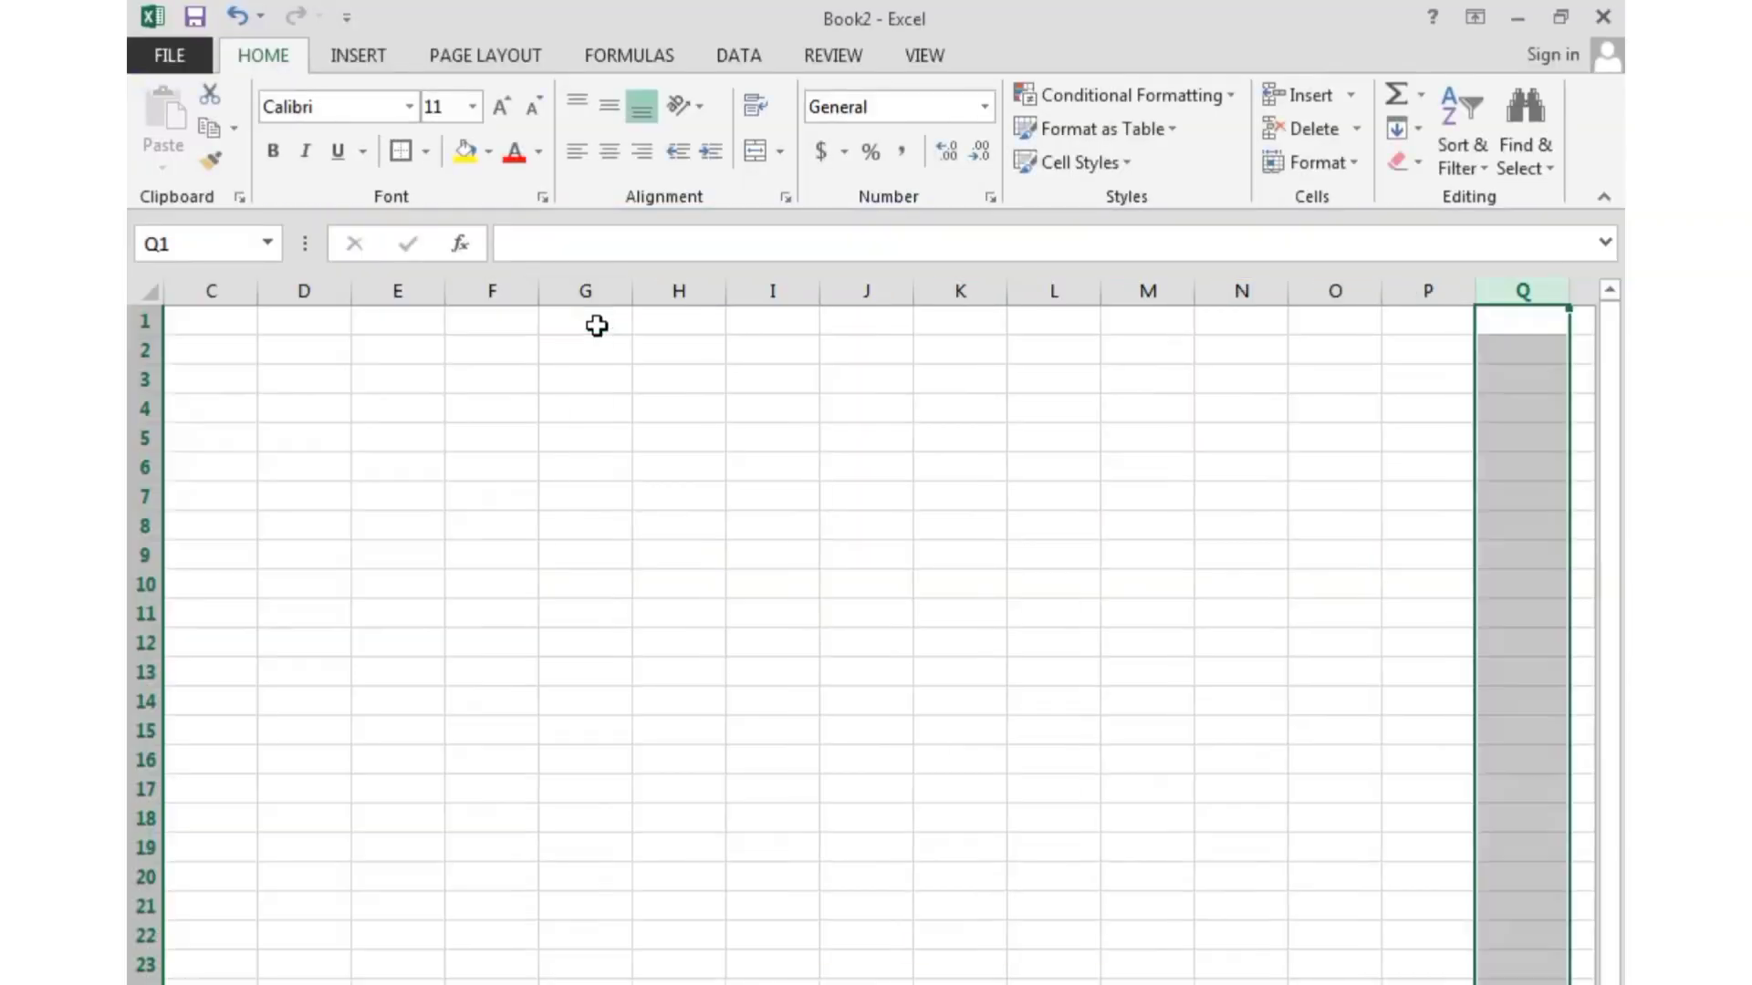
click(1610, 469)
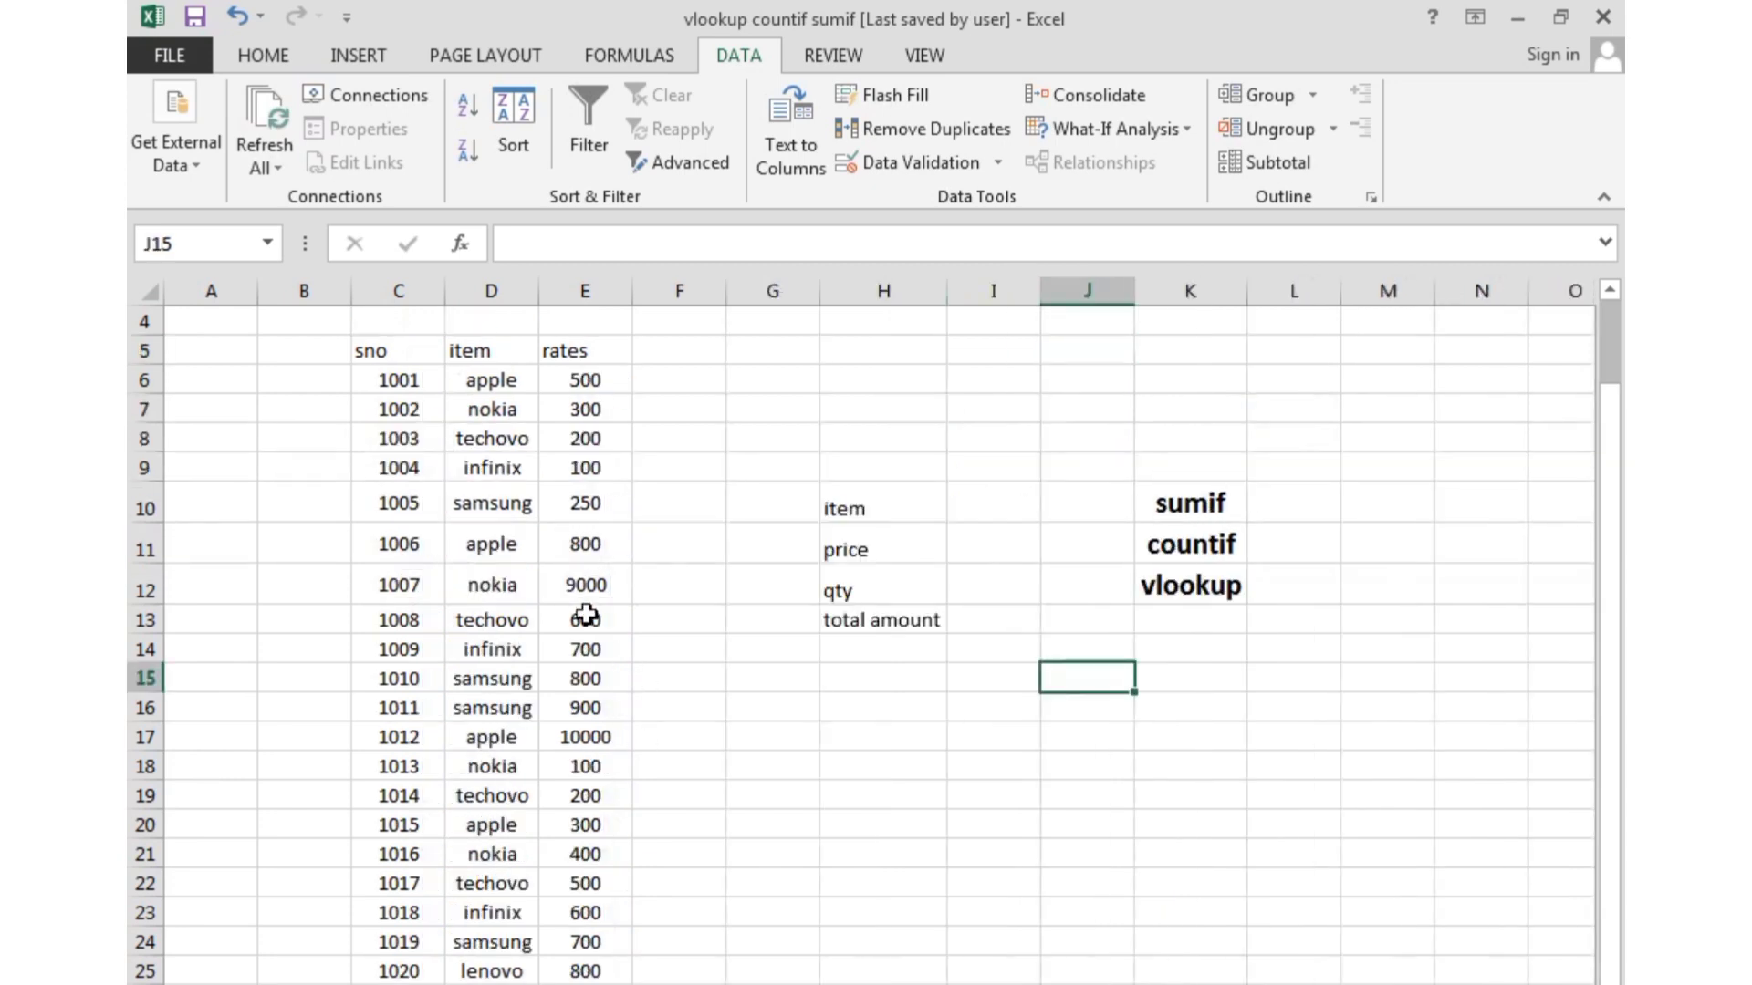
Open data validation for the item value cell I10 and allow a List.
click(995, 543)
click(1005, 509)
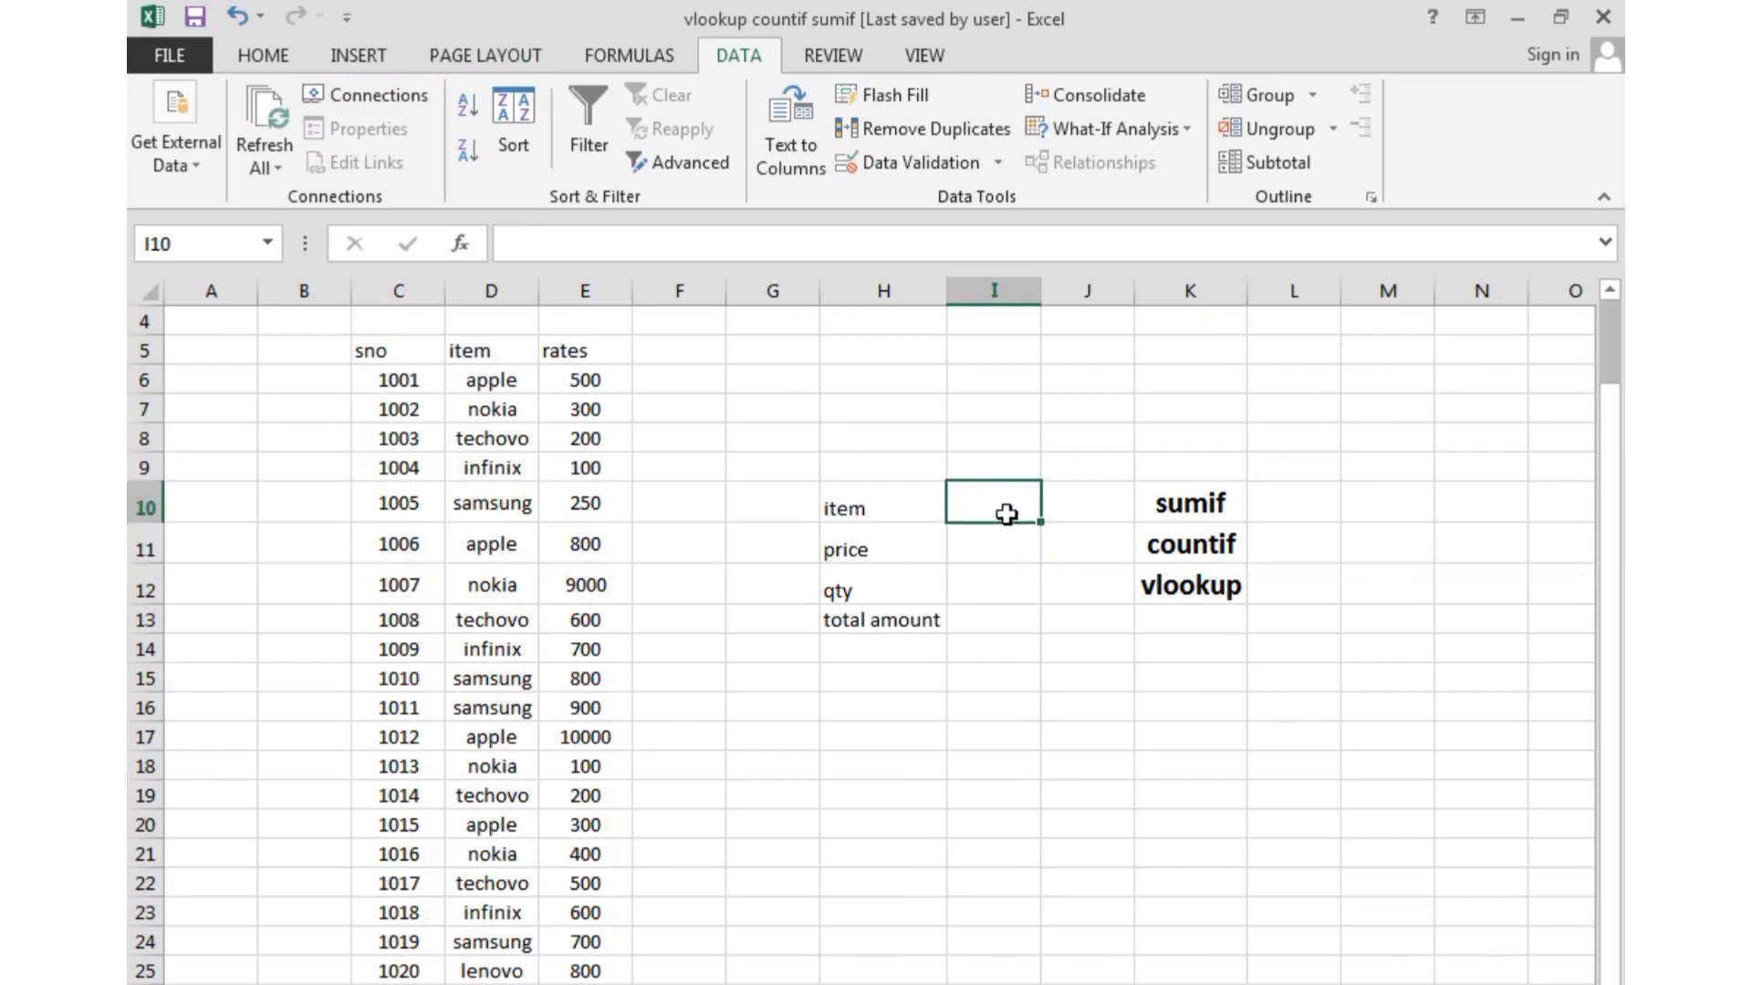
click(890, 164)
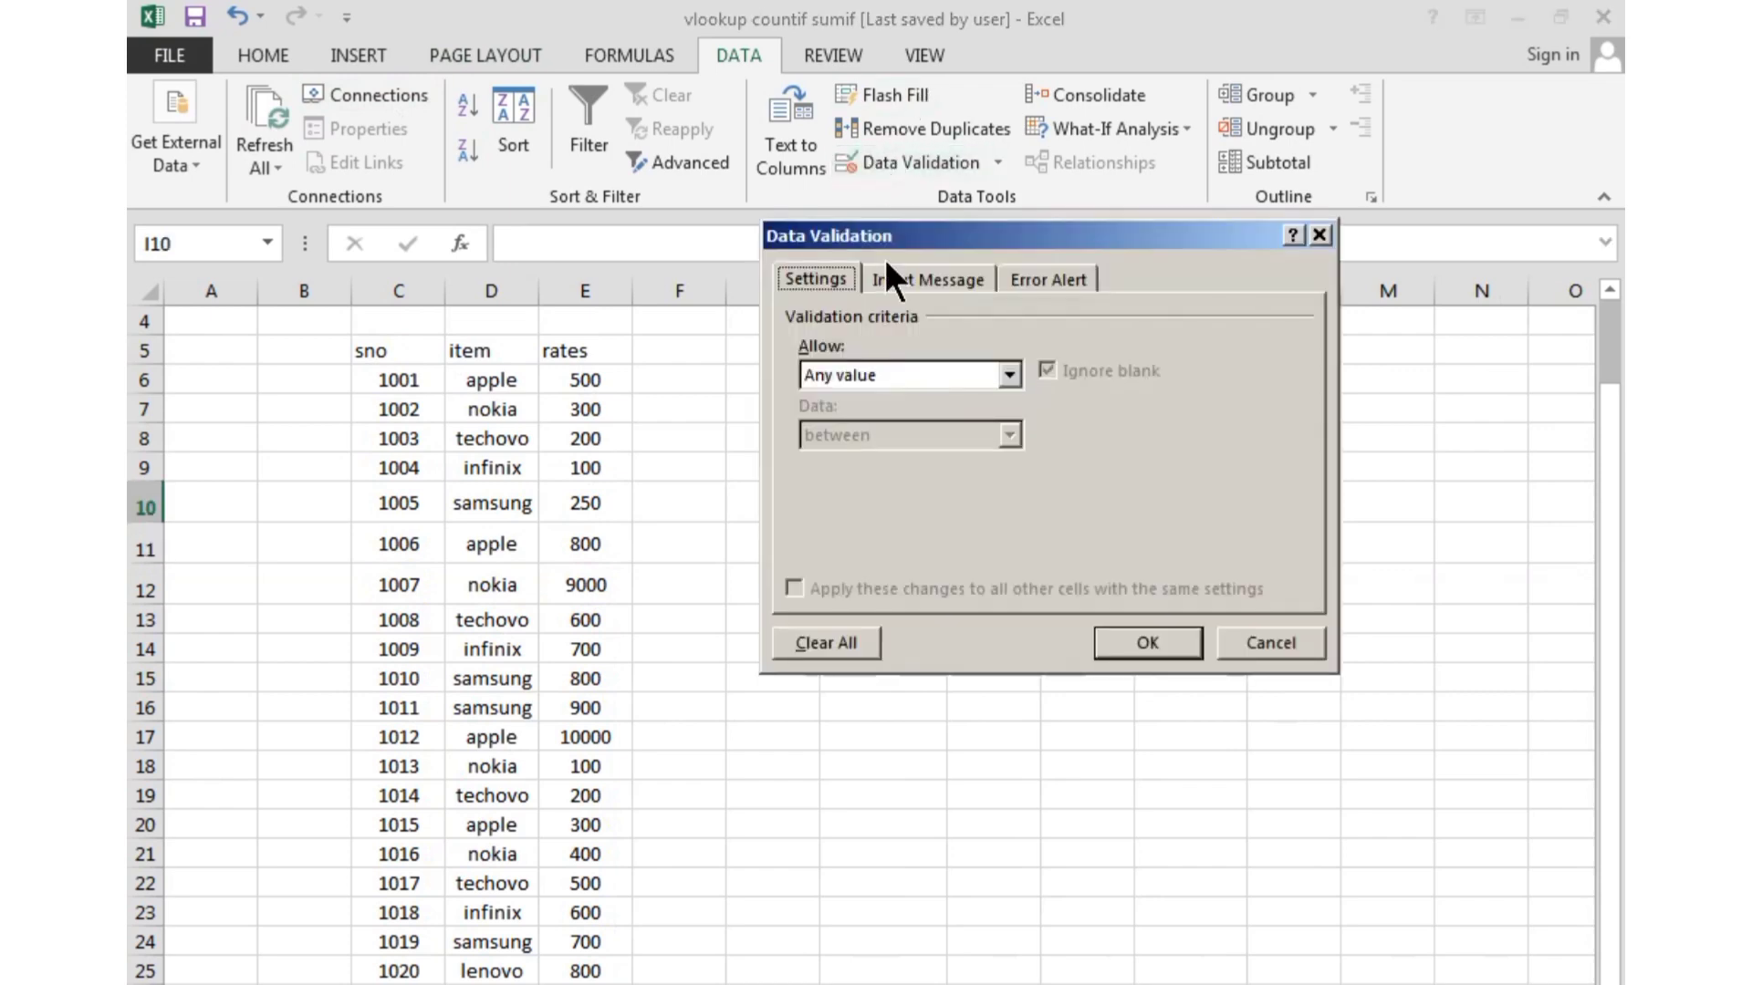
click(1007, 375)
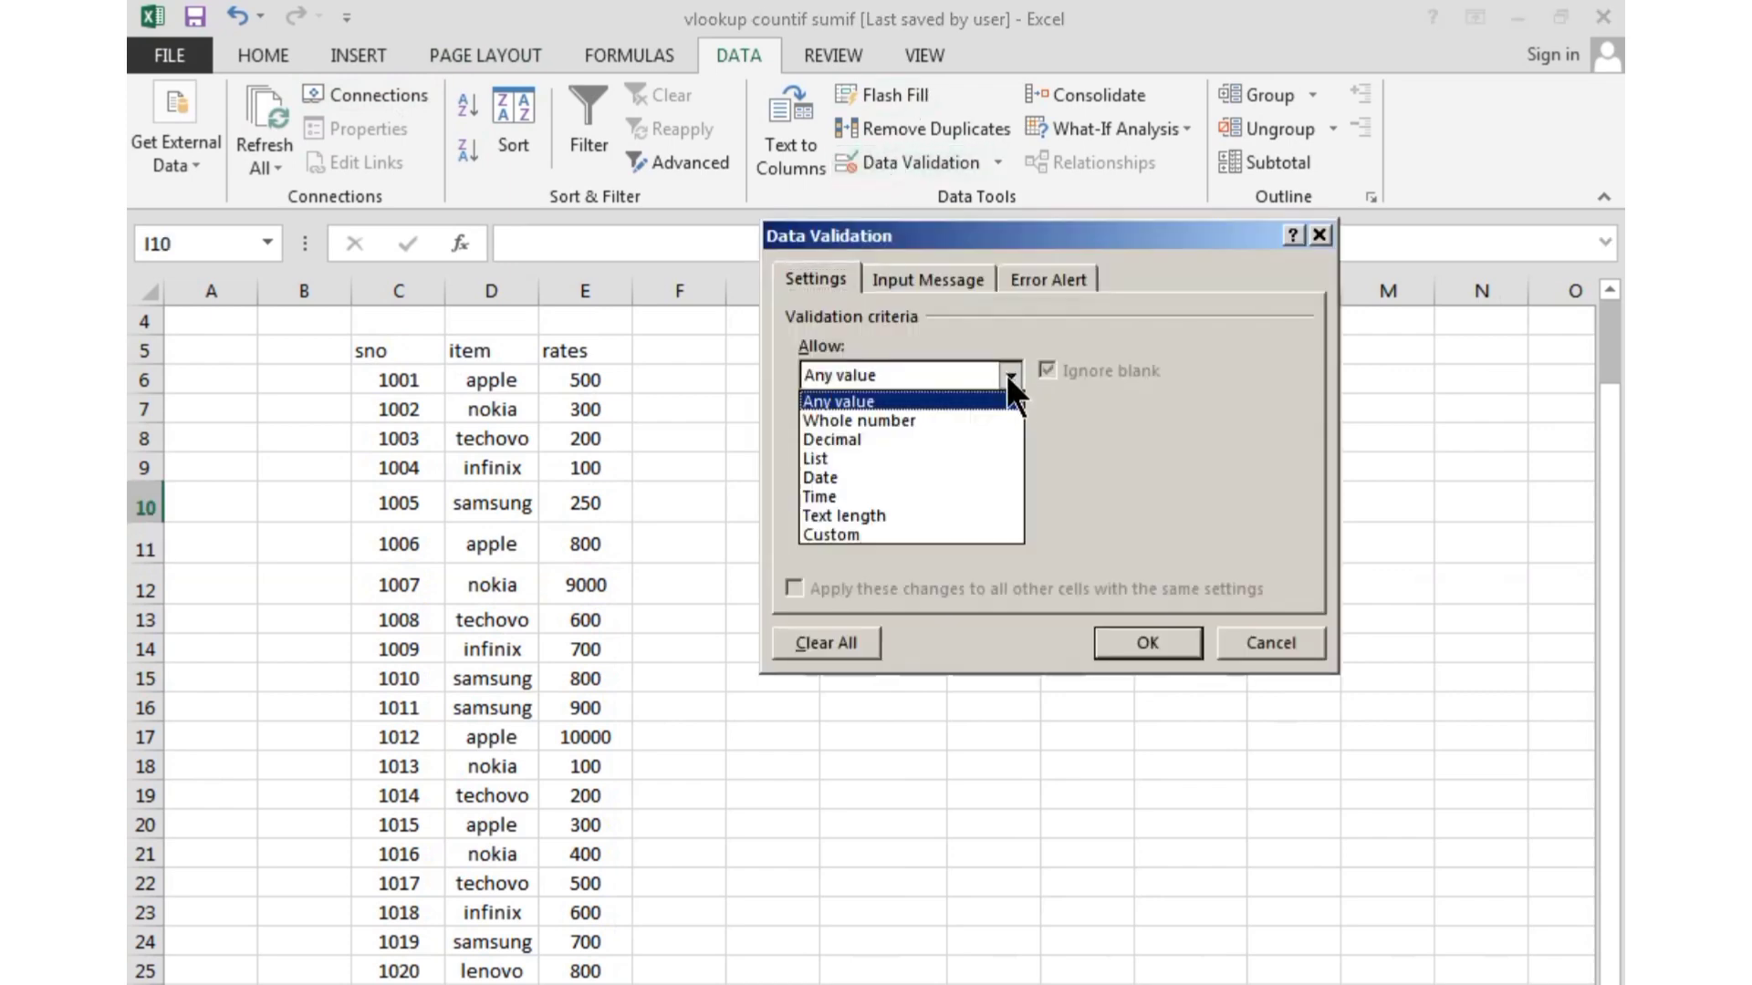
click(878, 454)
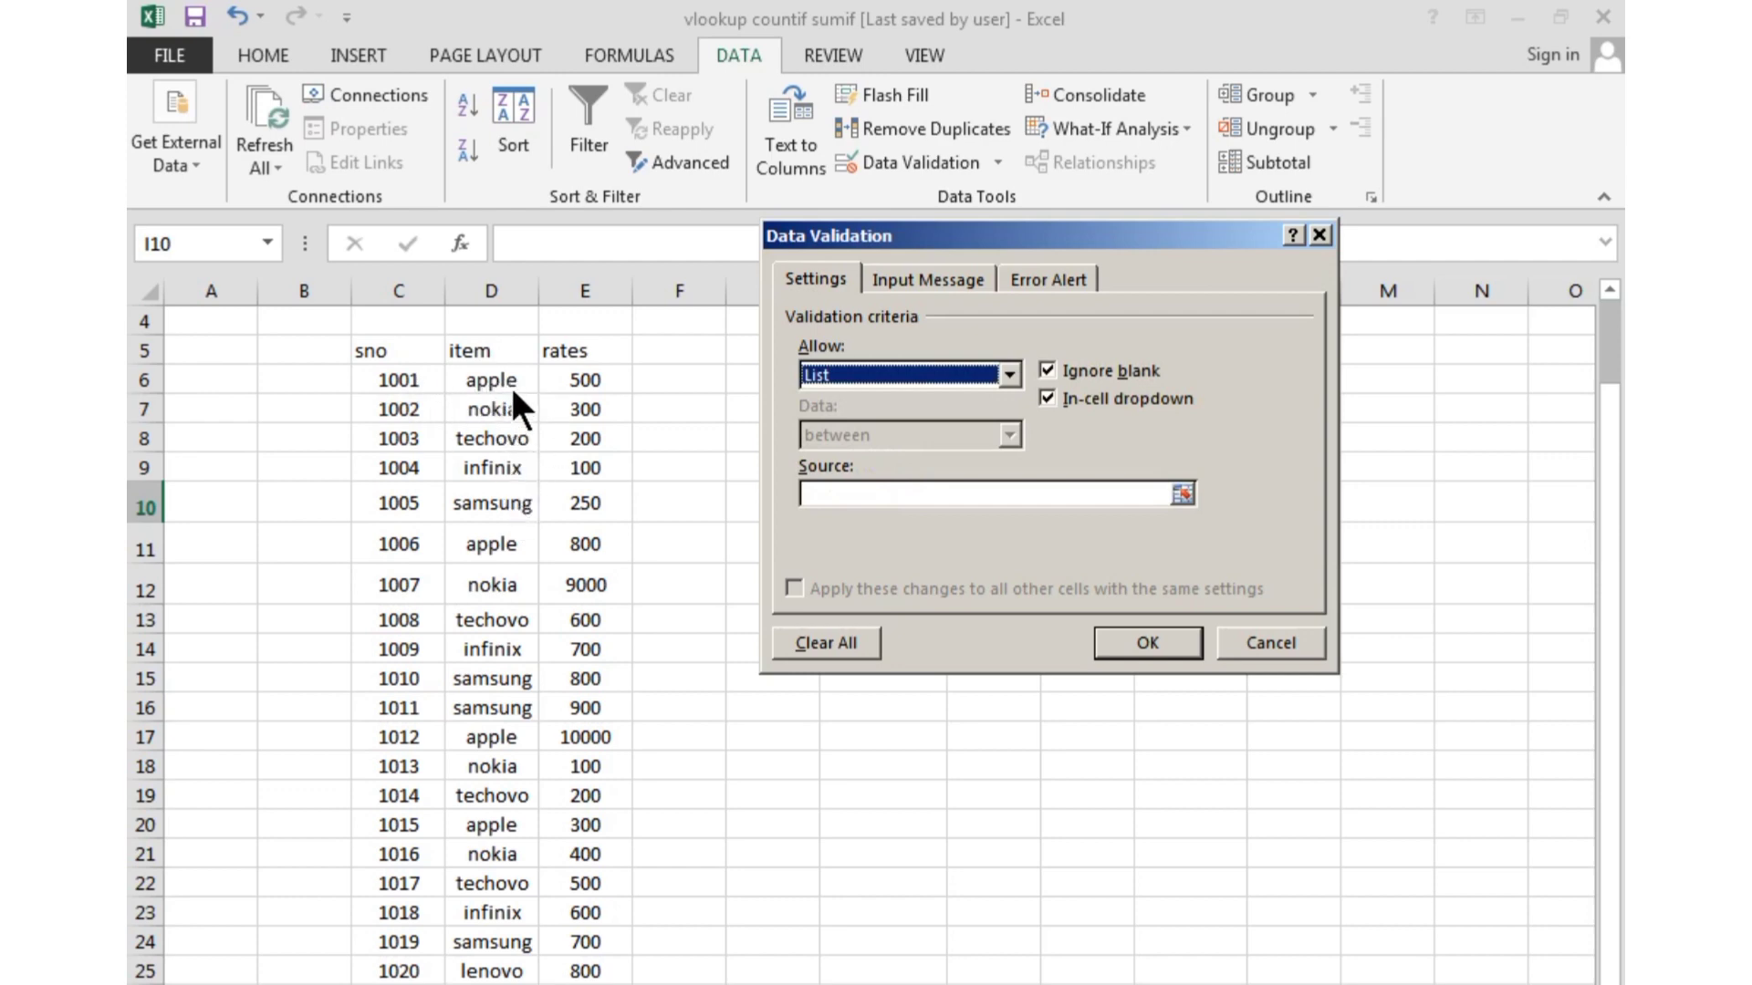
Set the validation list source to =$D$6:$D$10 and apply the rule to cell I10.
click(921, 486)
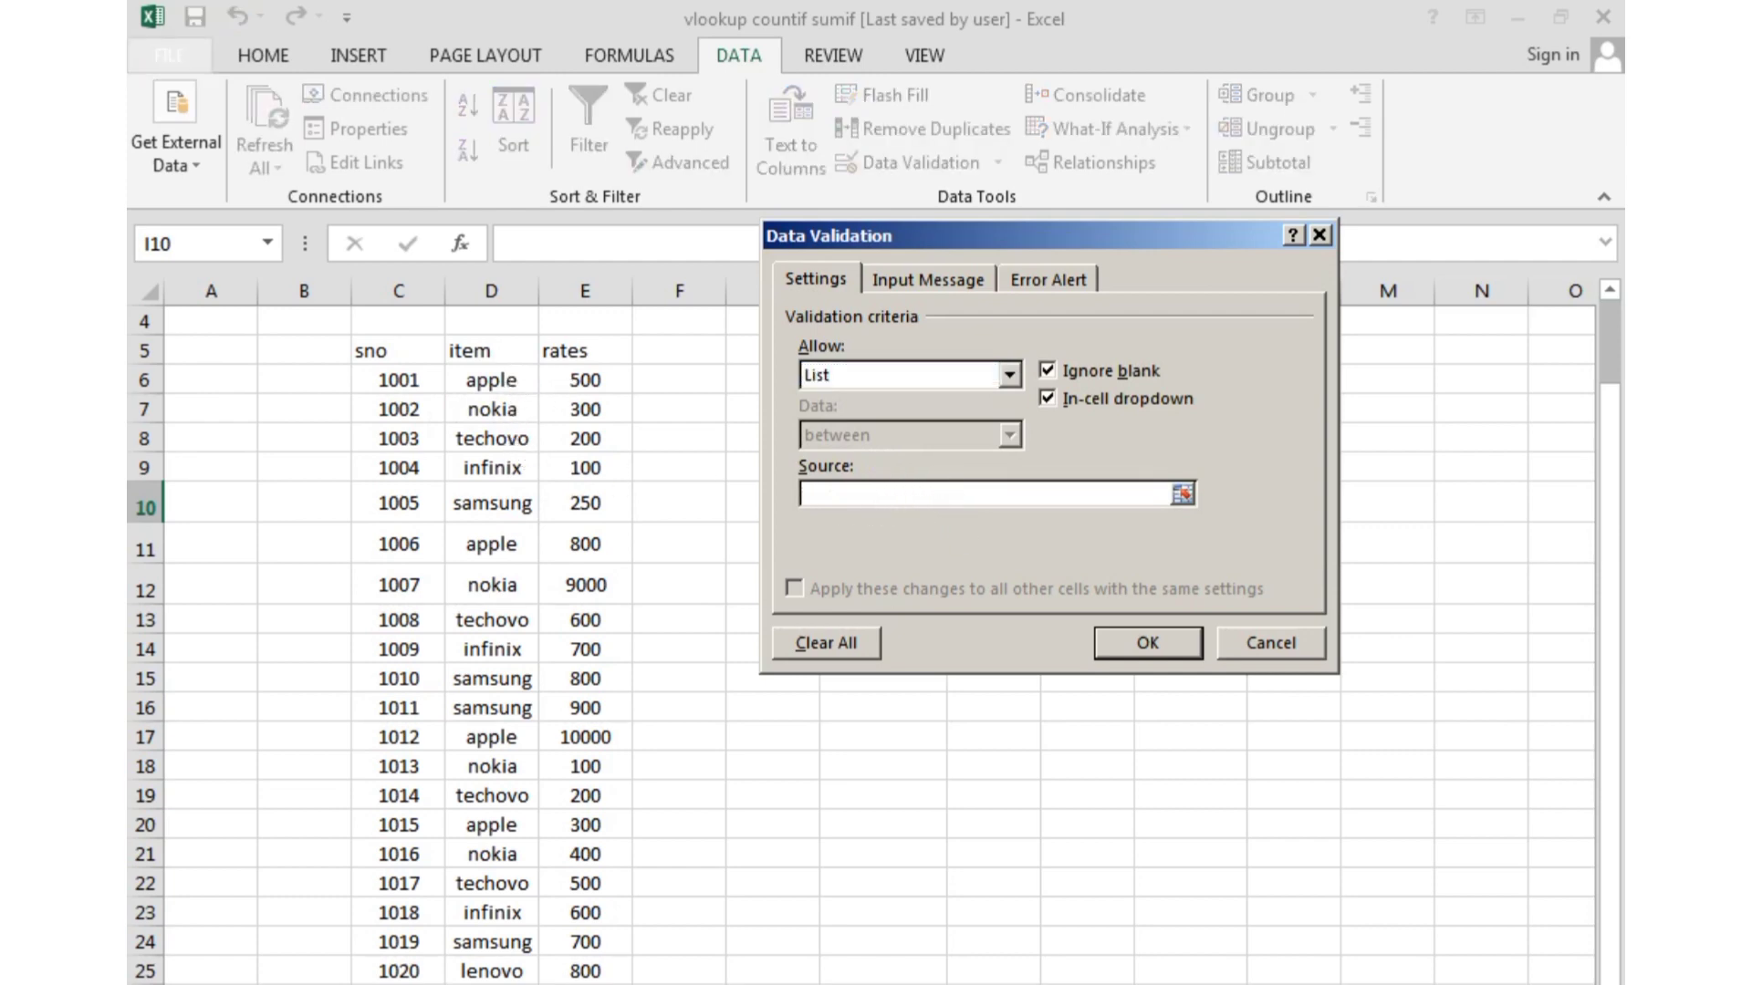
click(1454, 981)
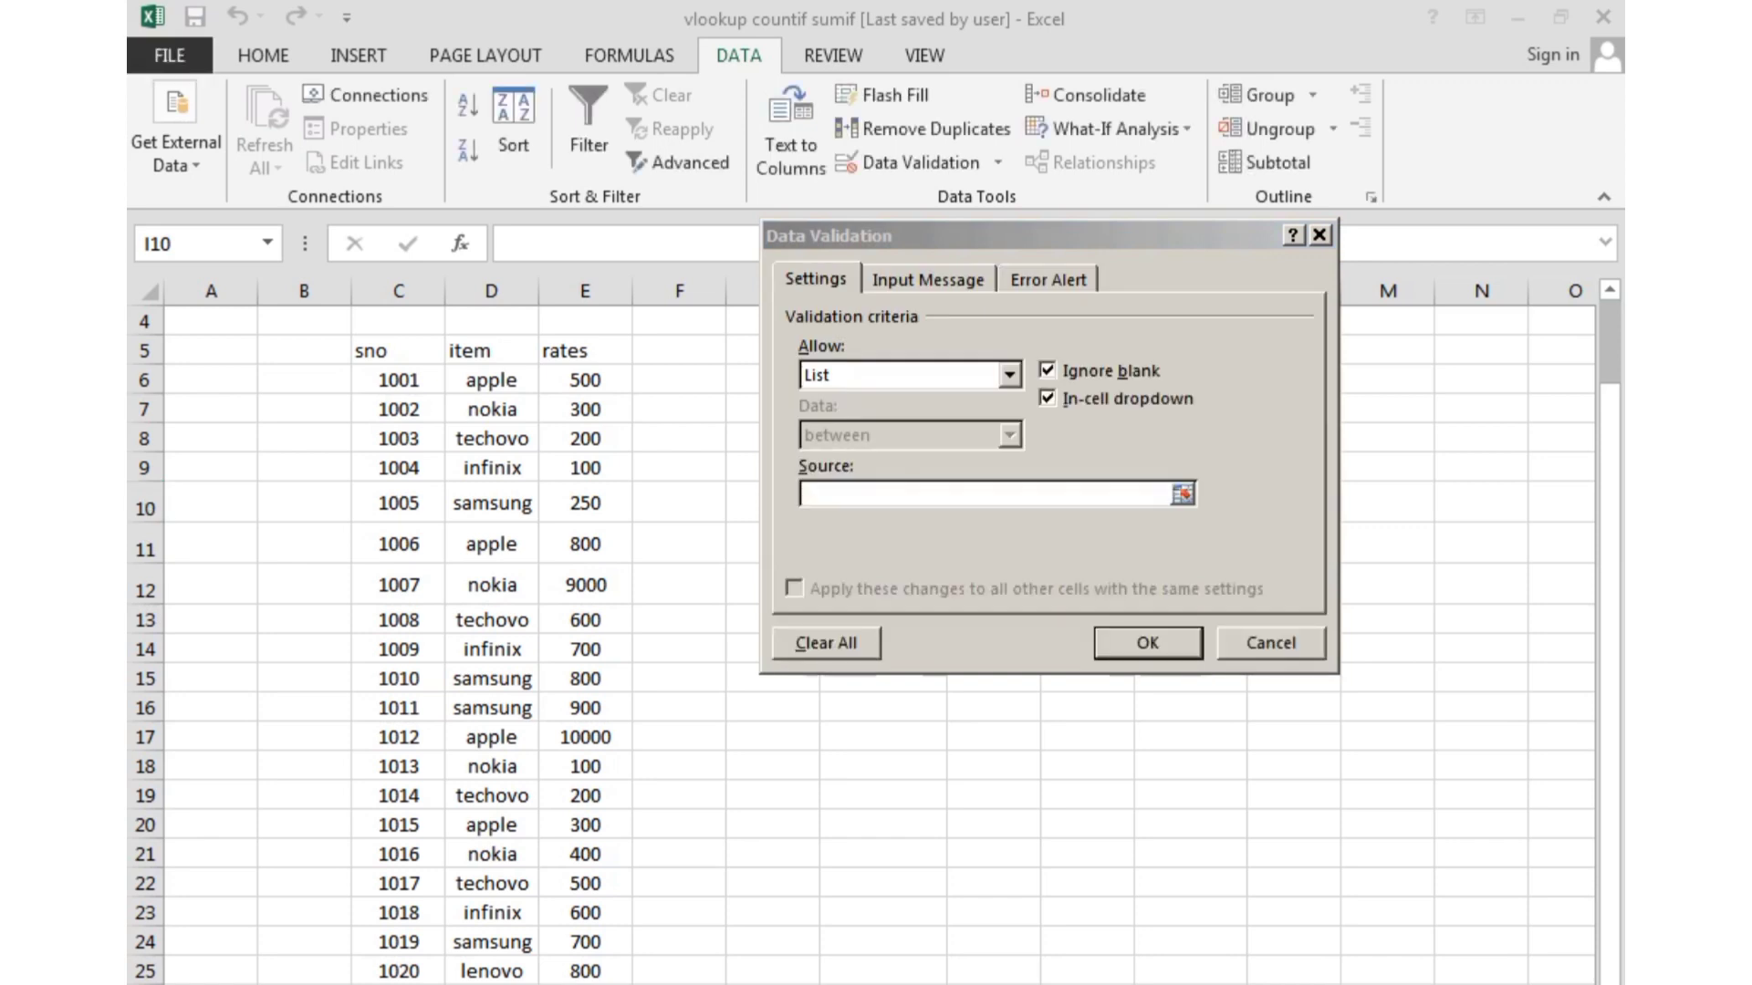
drag(1453, 853, 1451, 887)
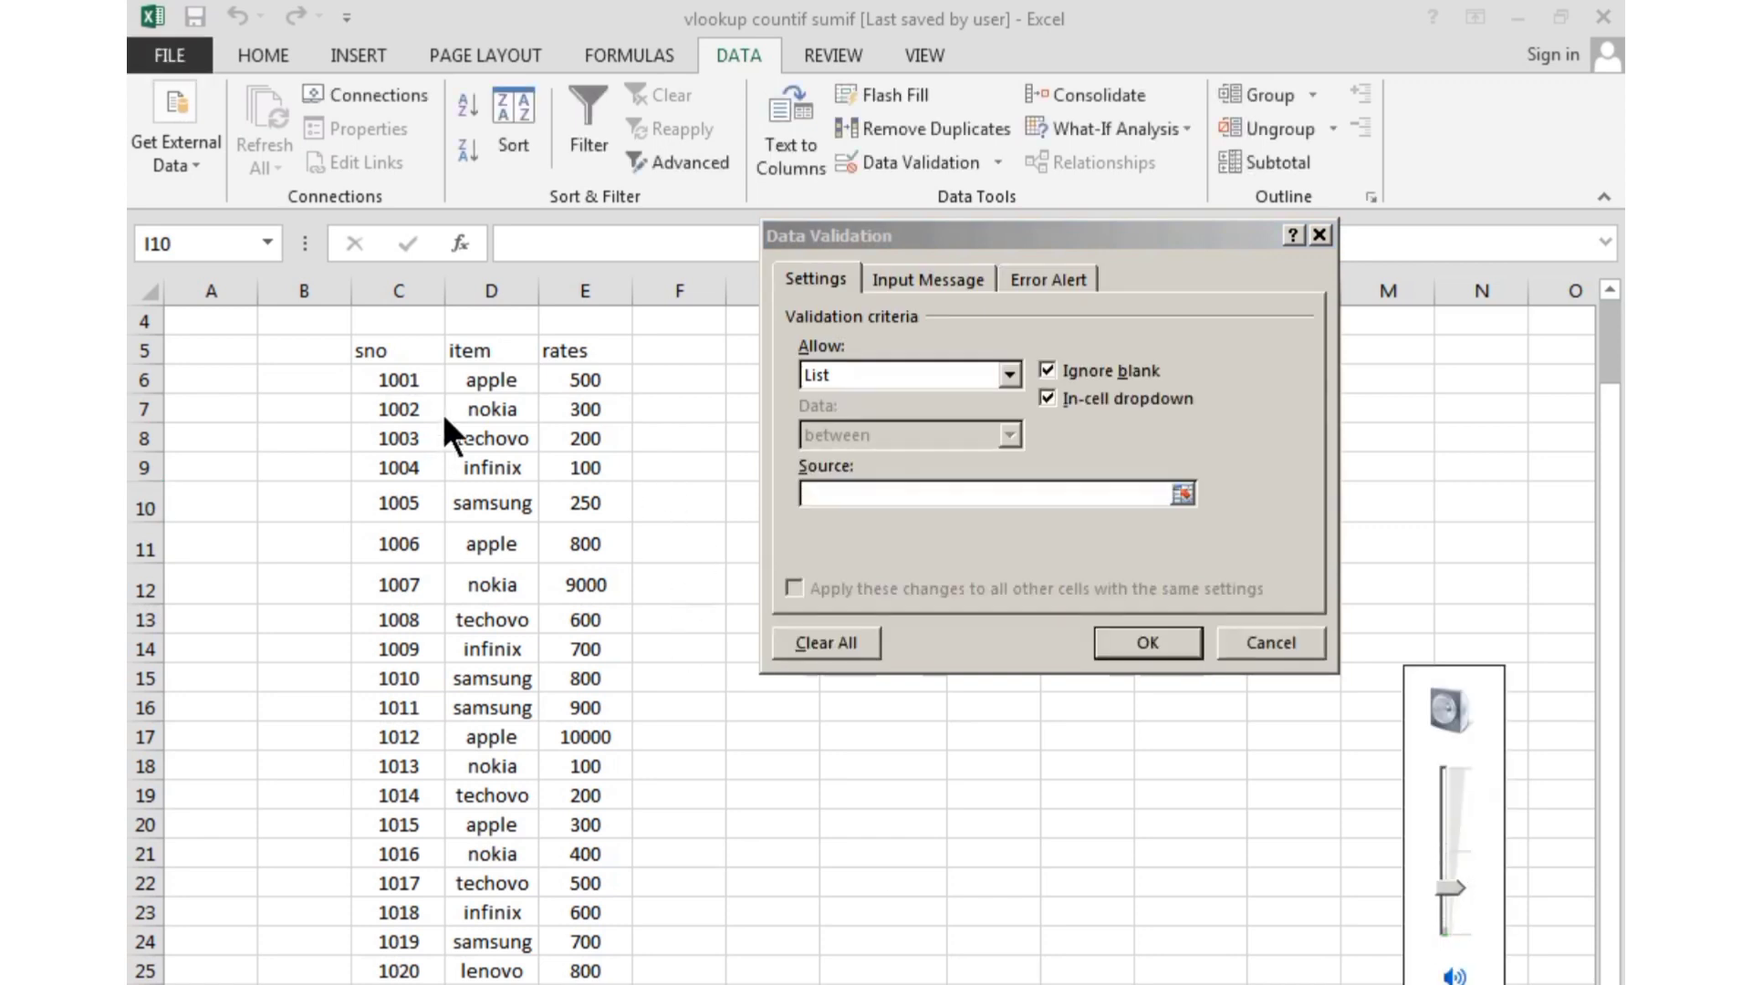
click(895, 505)
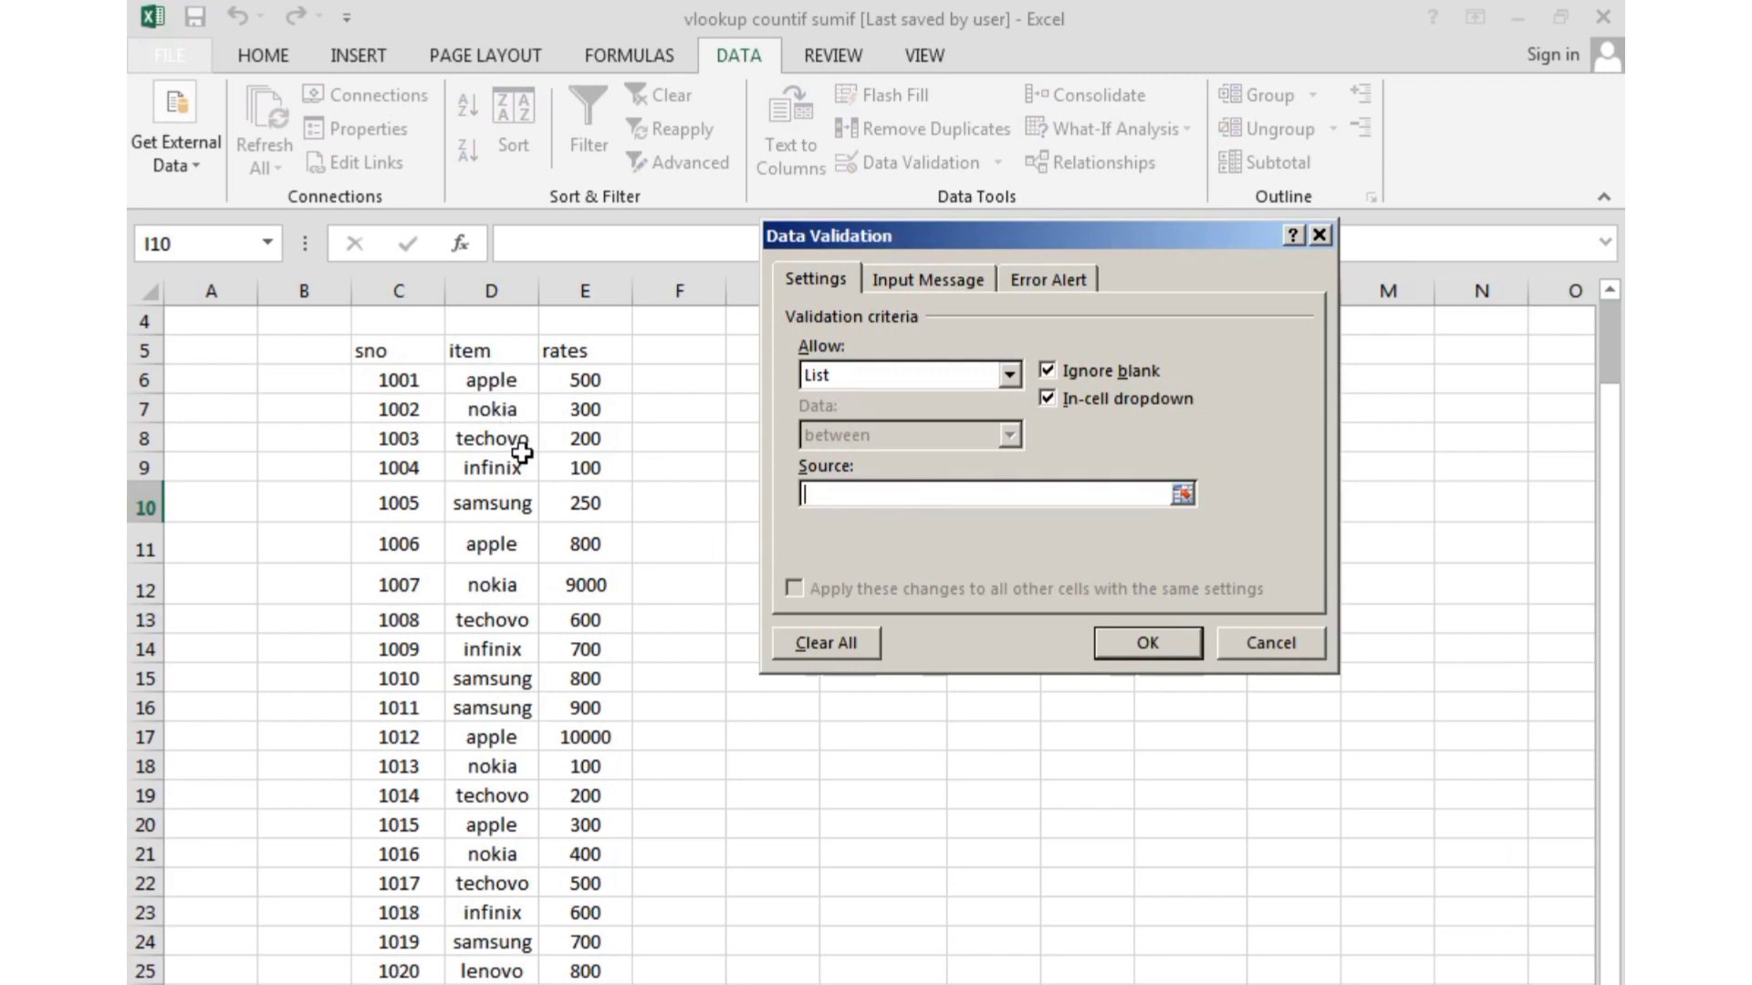
click(491, 382)
drag(491, 381, 497, 499)
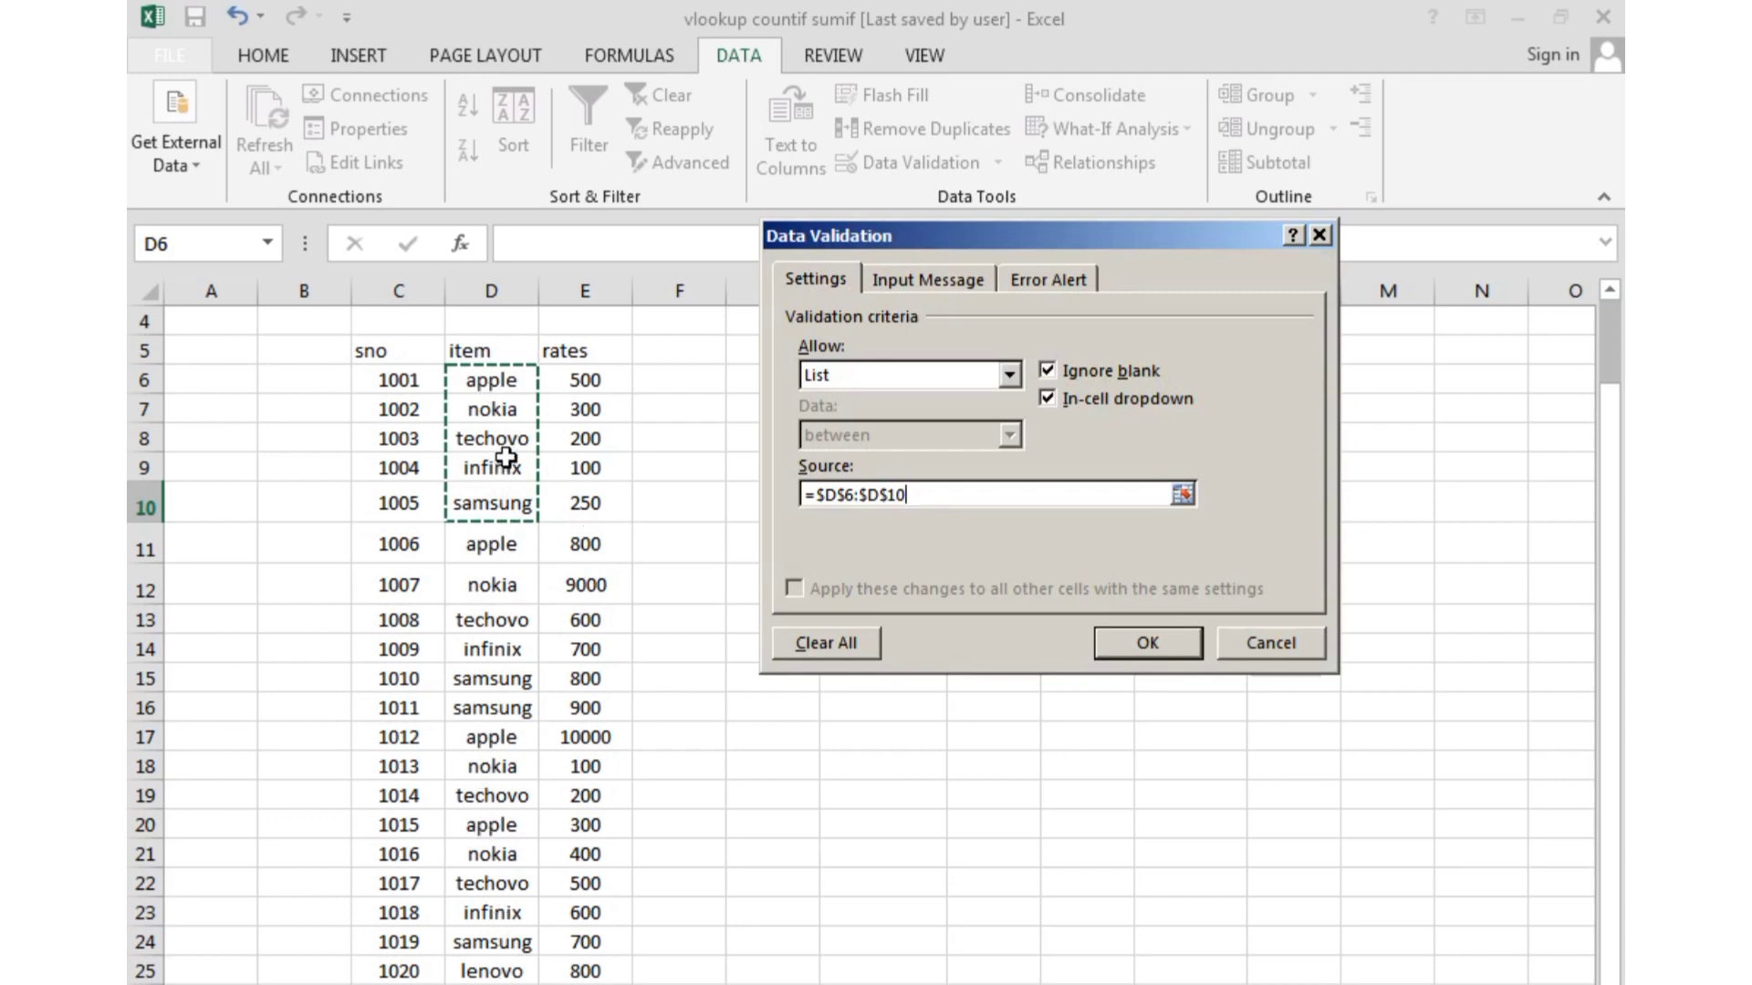
click(1147, 646)
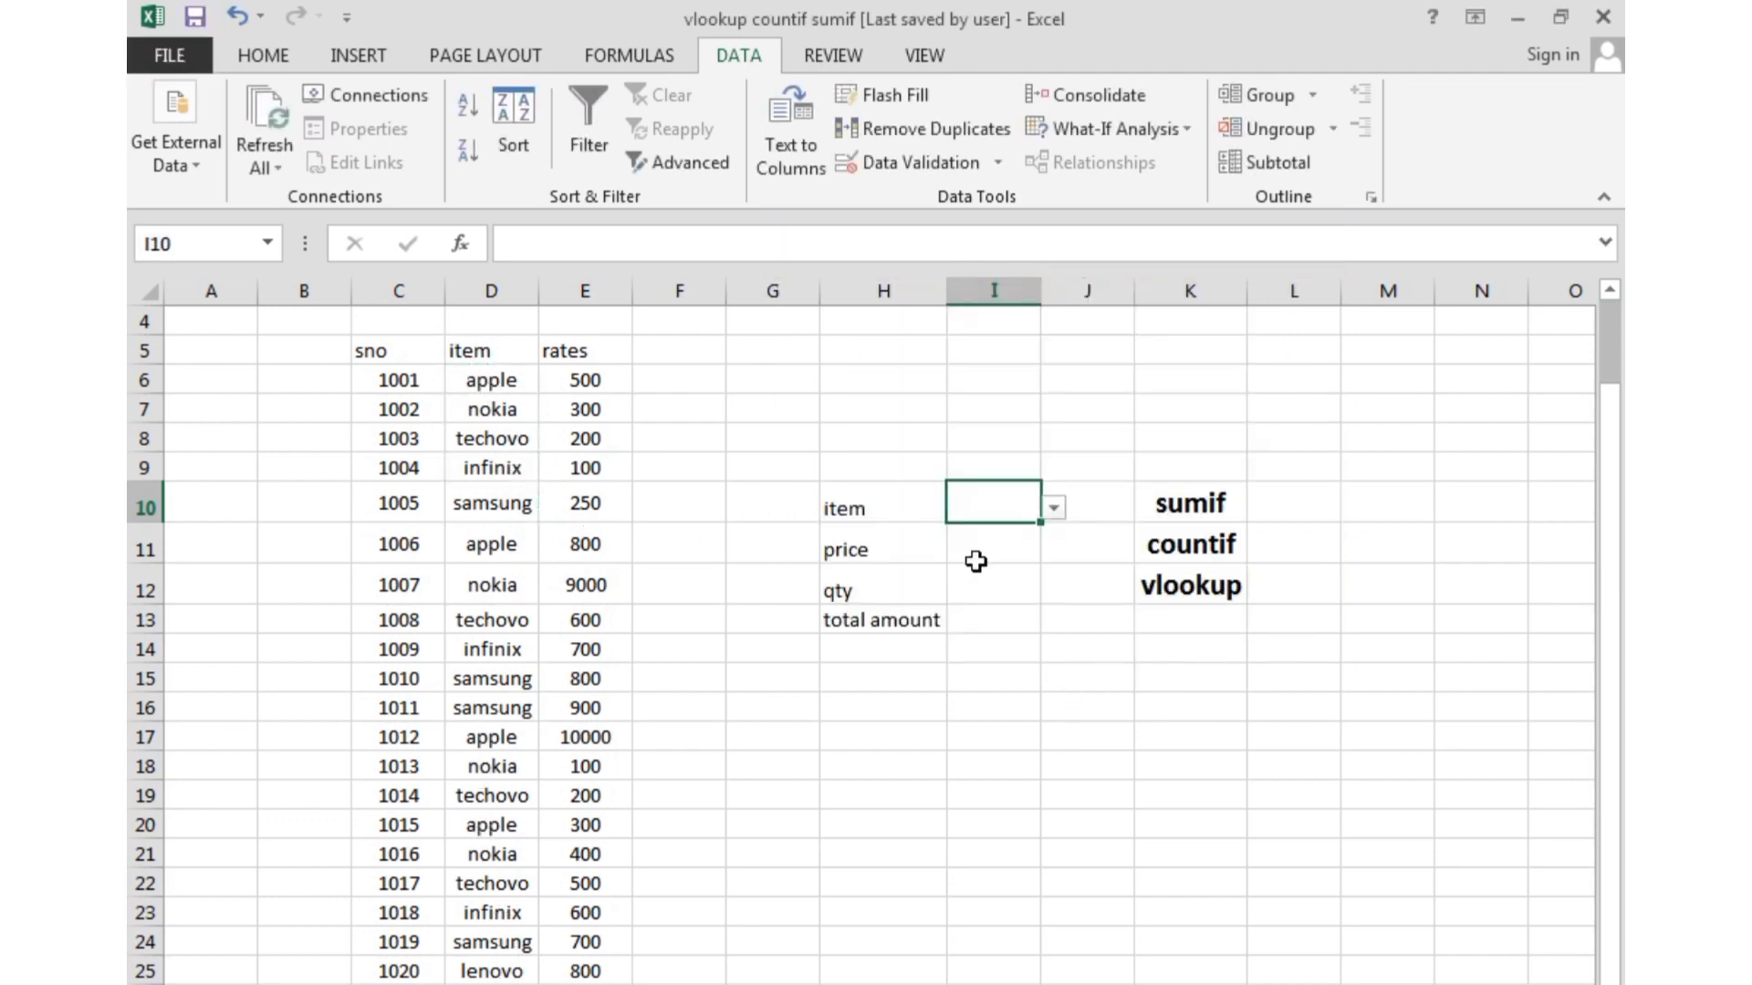
Choose apple as the item in the drop-down list of cell I10.
click(294, 51)
click(1052, 508)
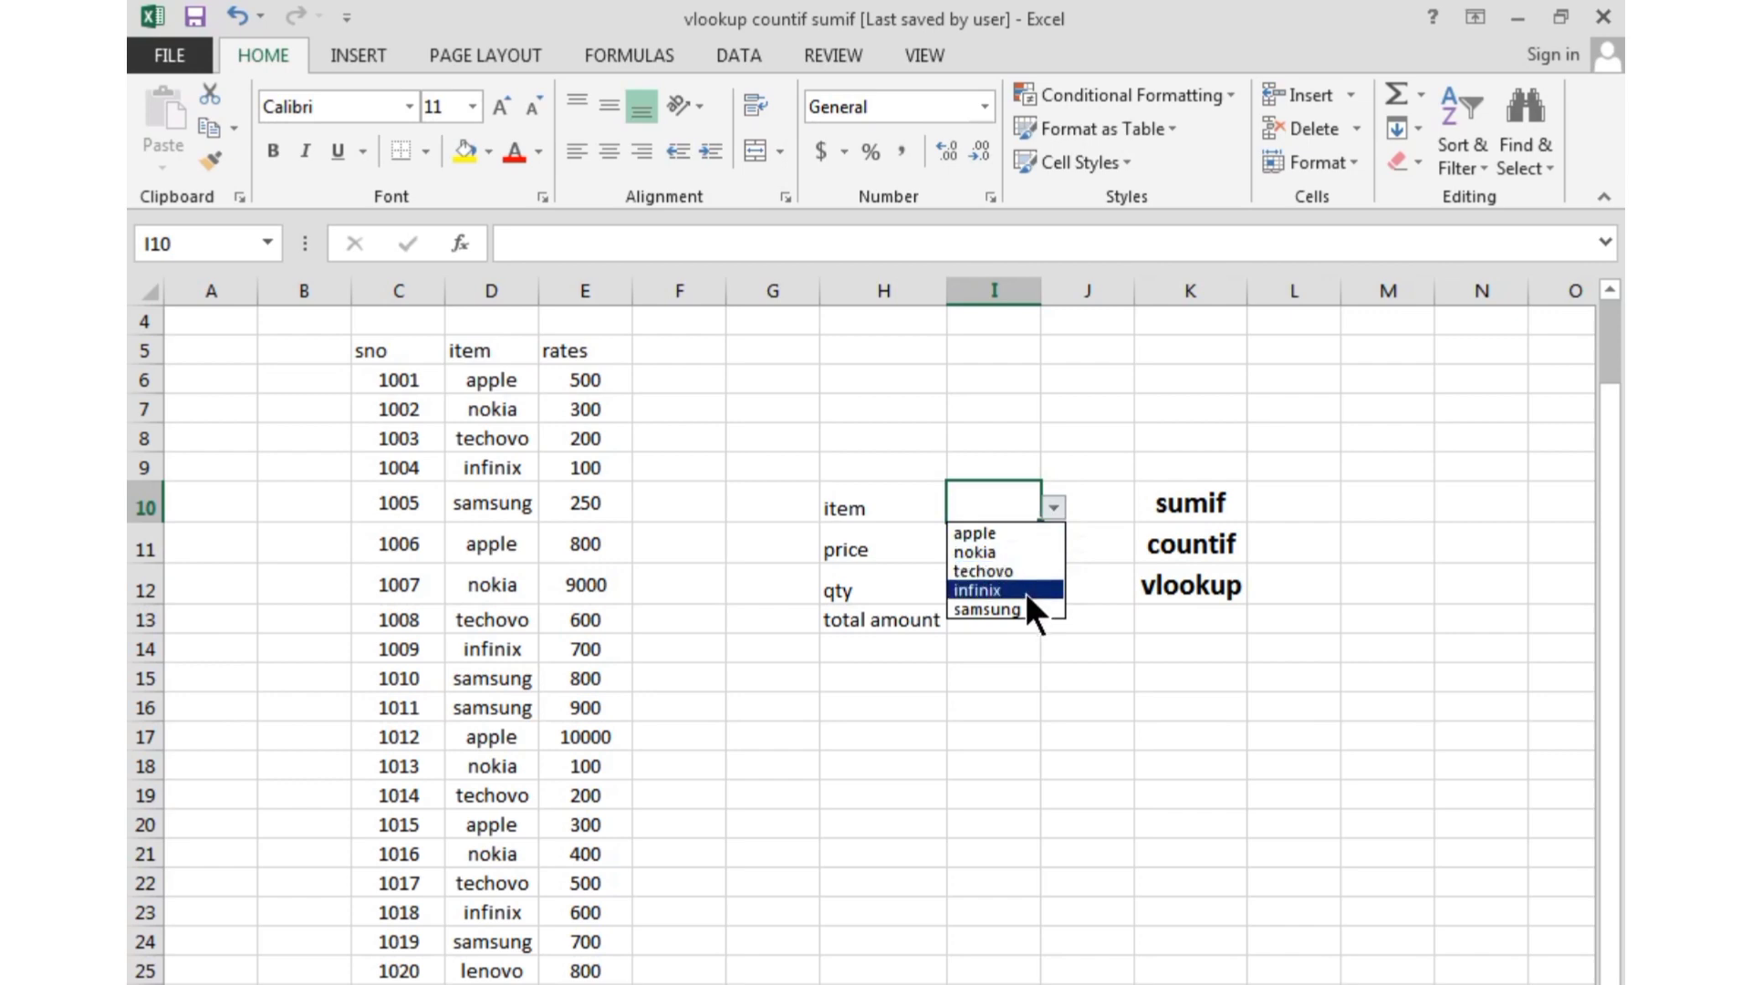
click(1014, 539)
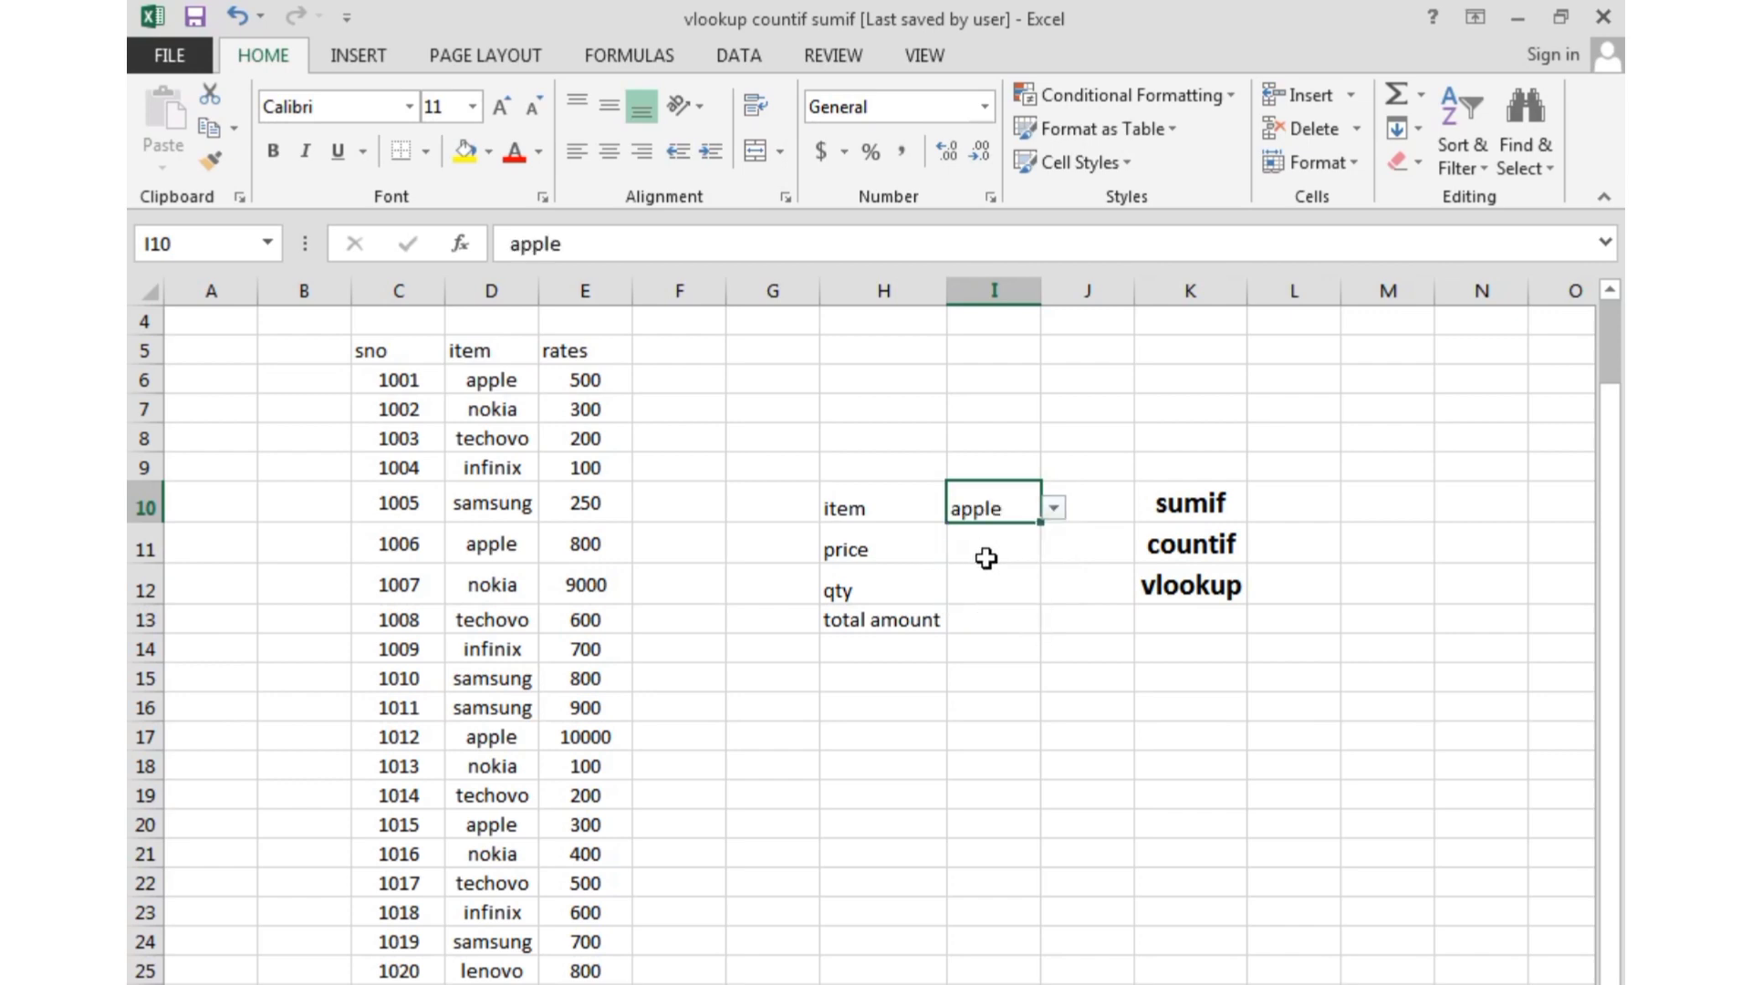
Review the item choices offered in cell I10 and compare them with the item and rates columns.
click(1054, 509)
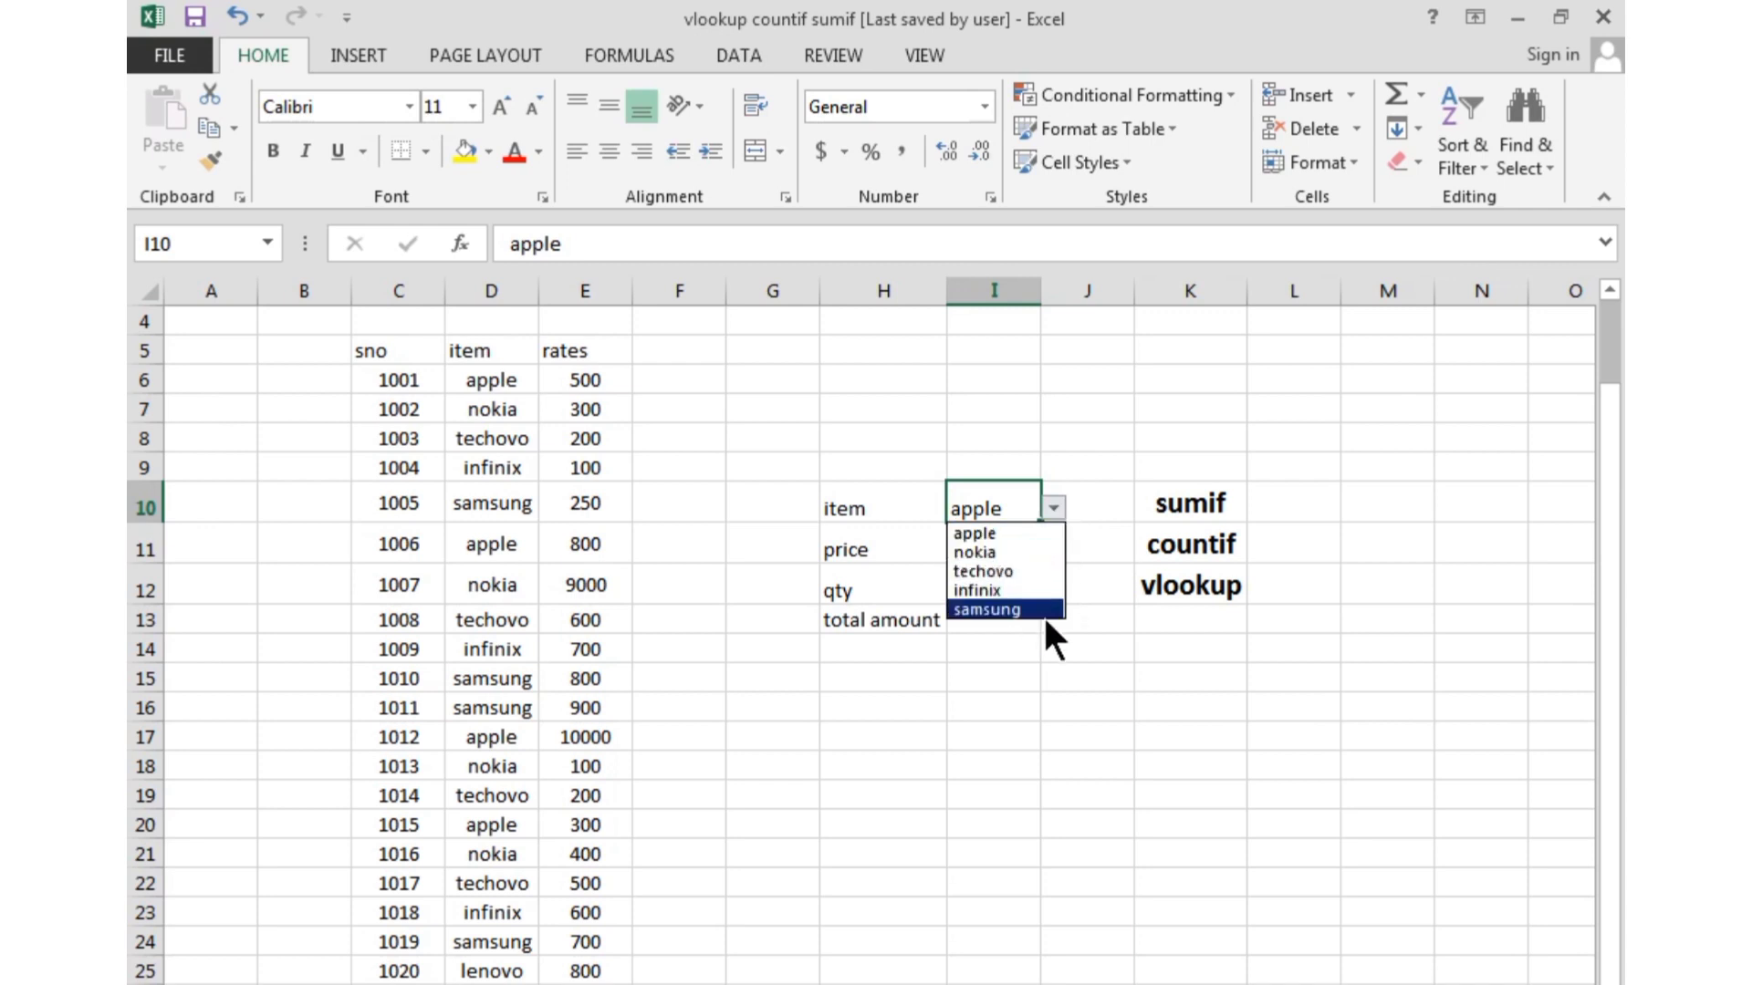
click(1129, 483)
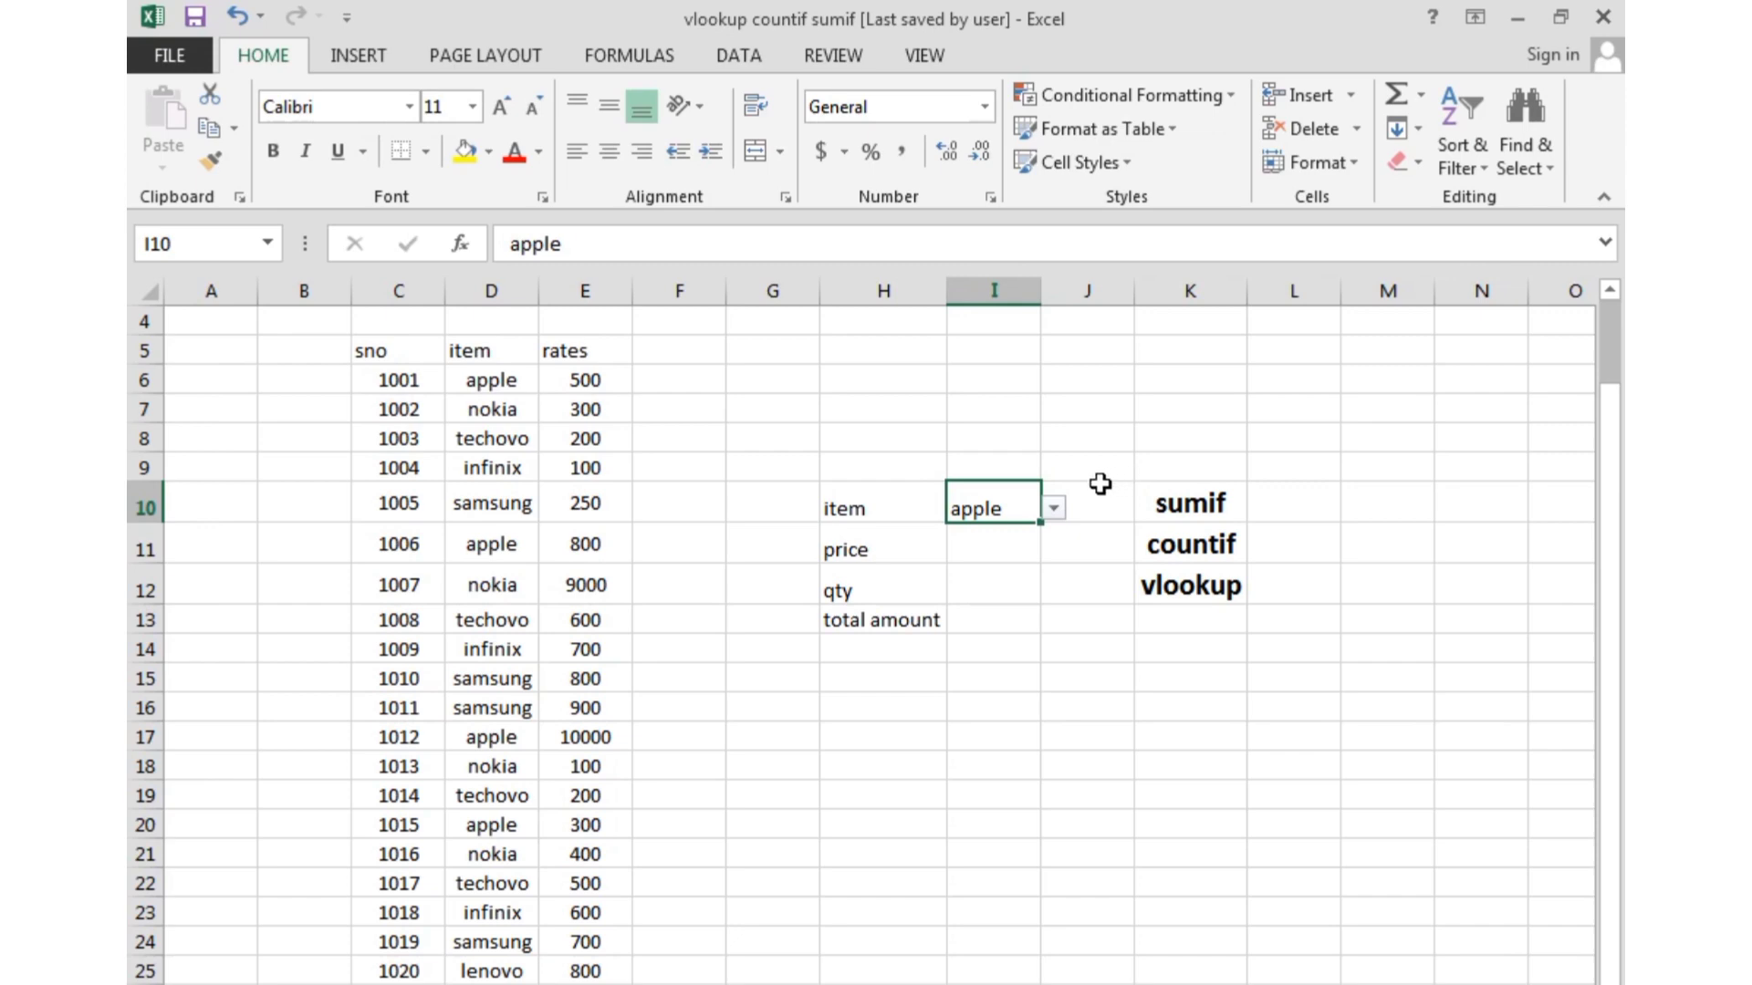
click(509, 408)
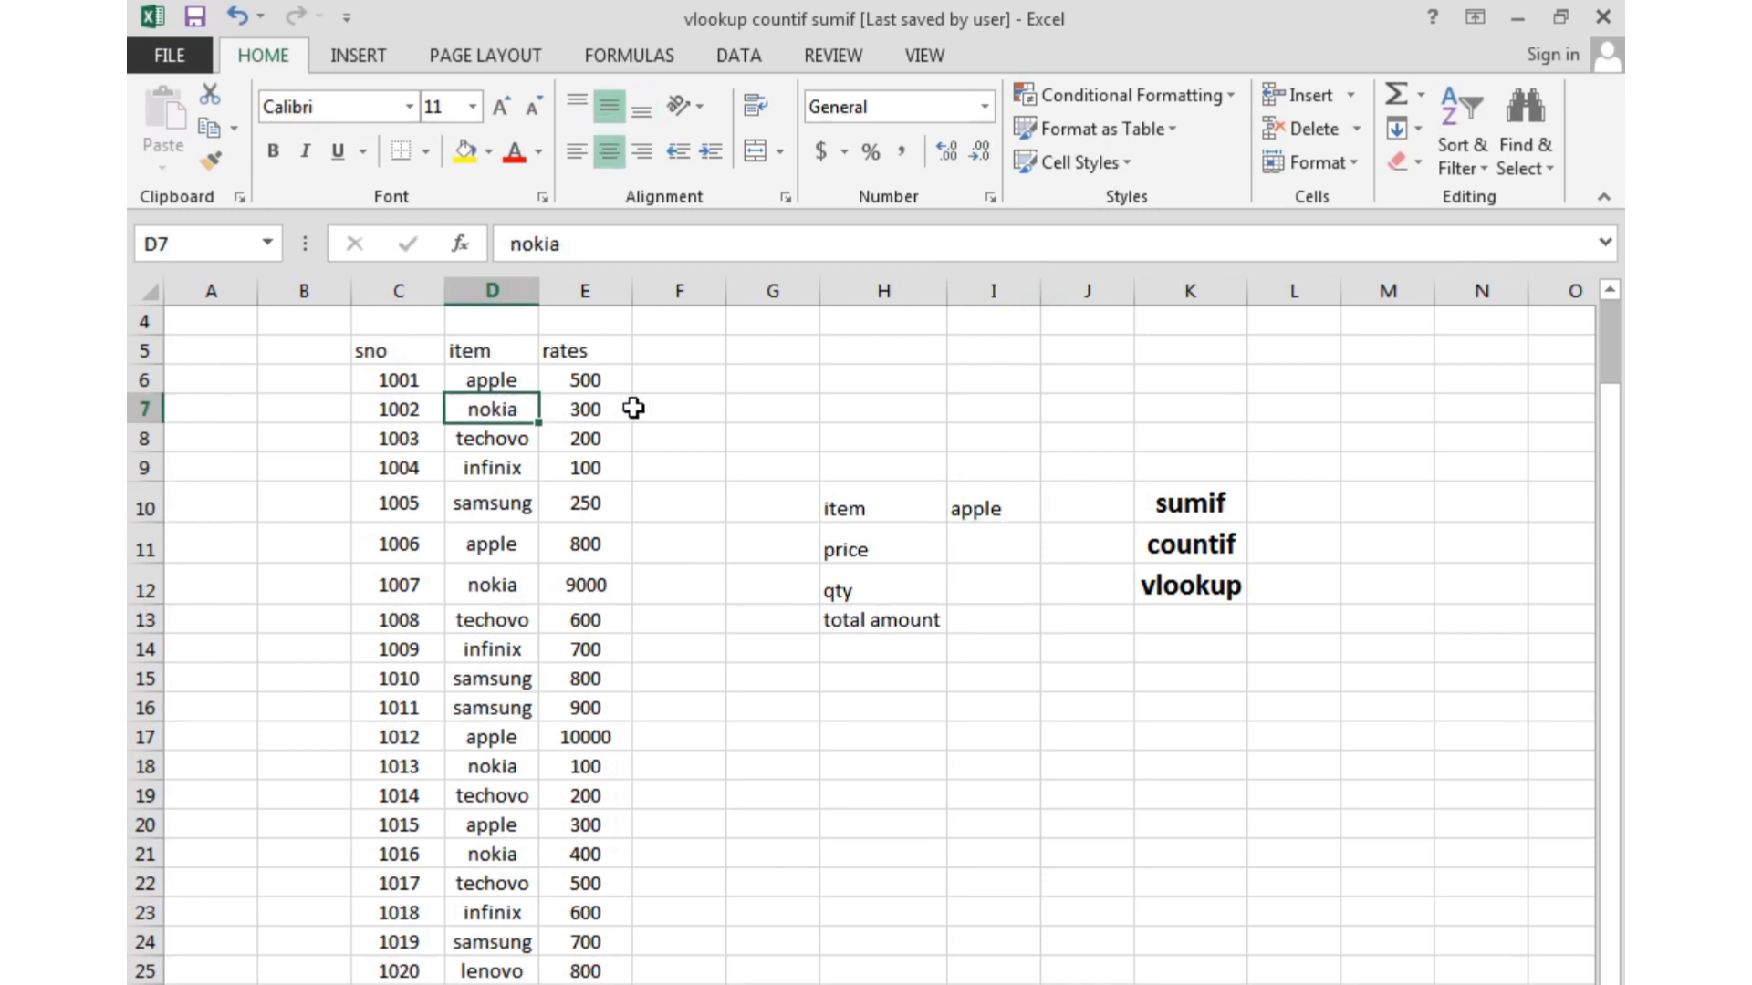
click(639, 408)
click(965, 536)
click(986, 511)
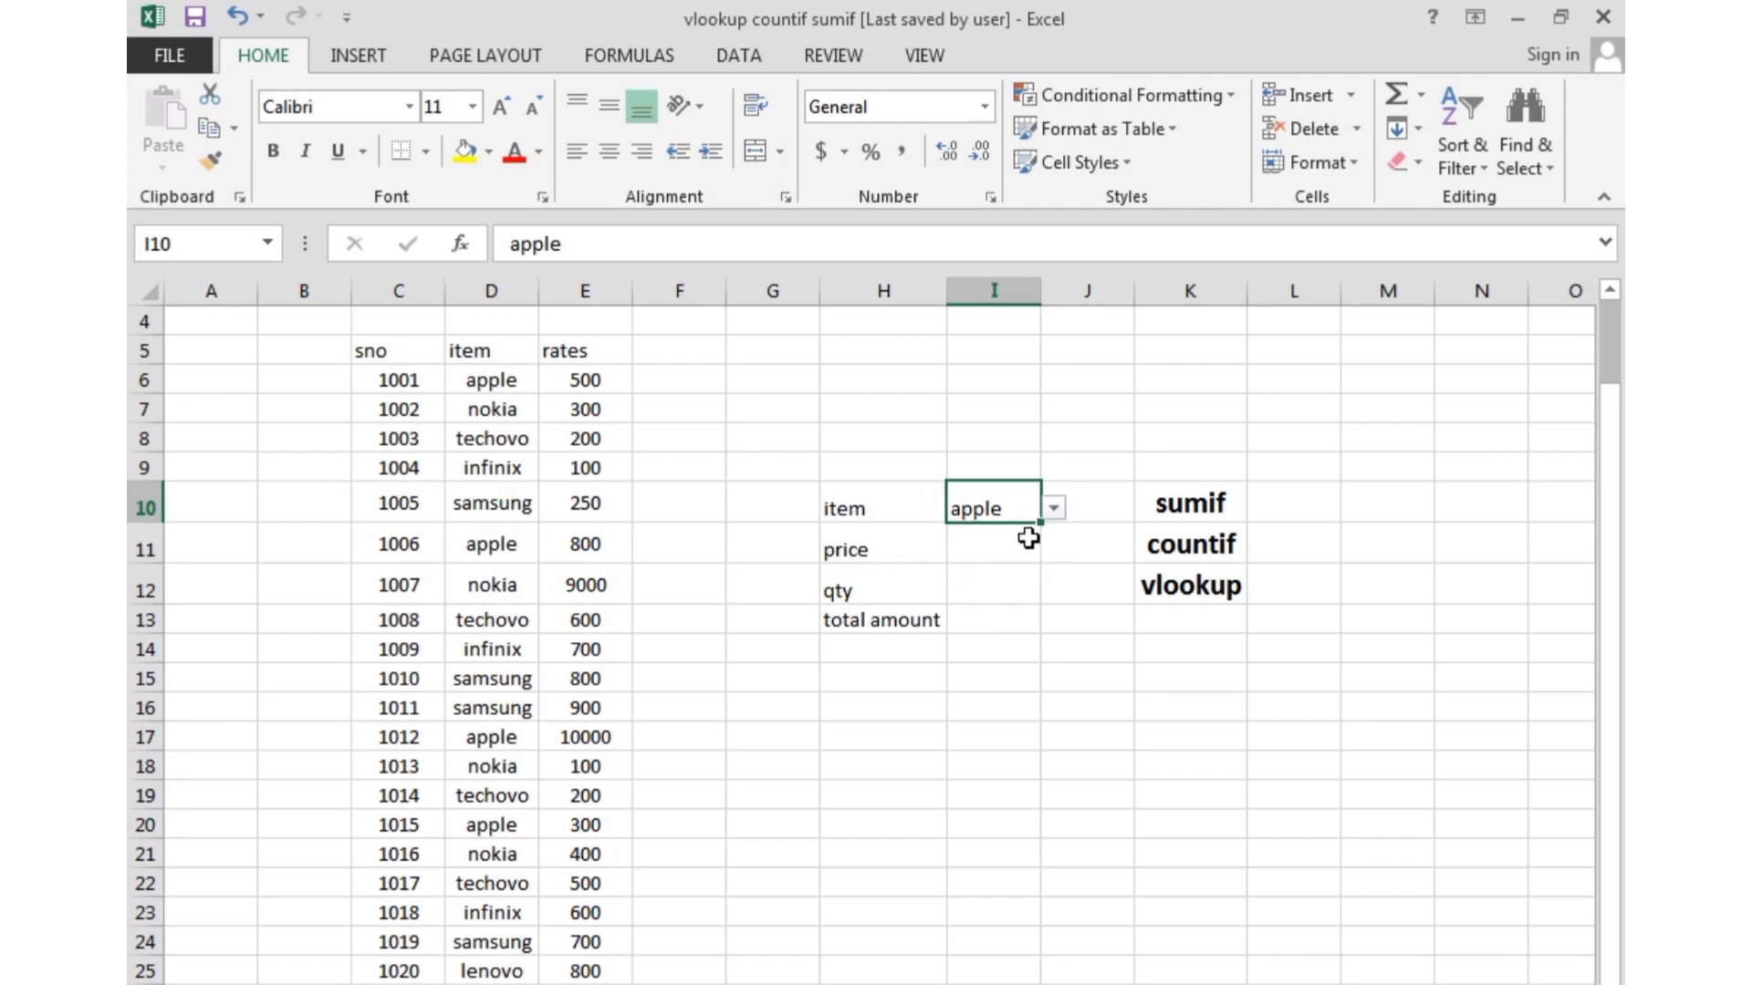
click(1054, 508)
click(1053, 509)
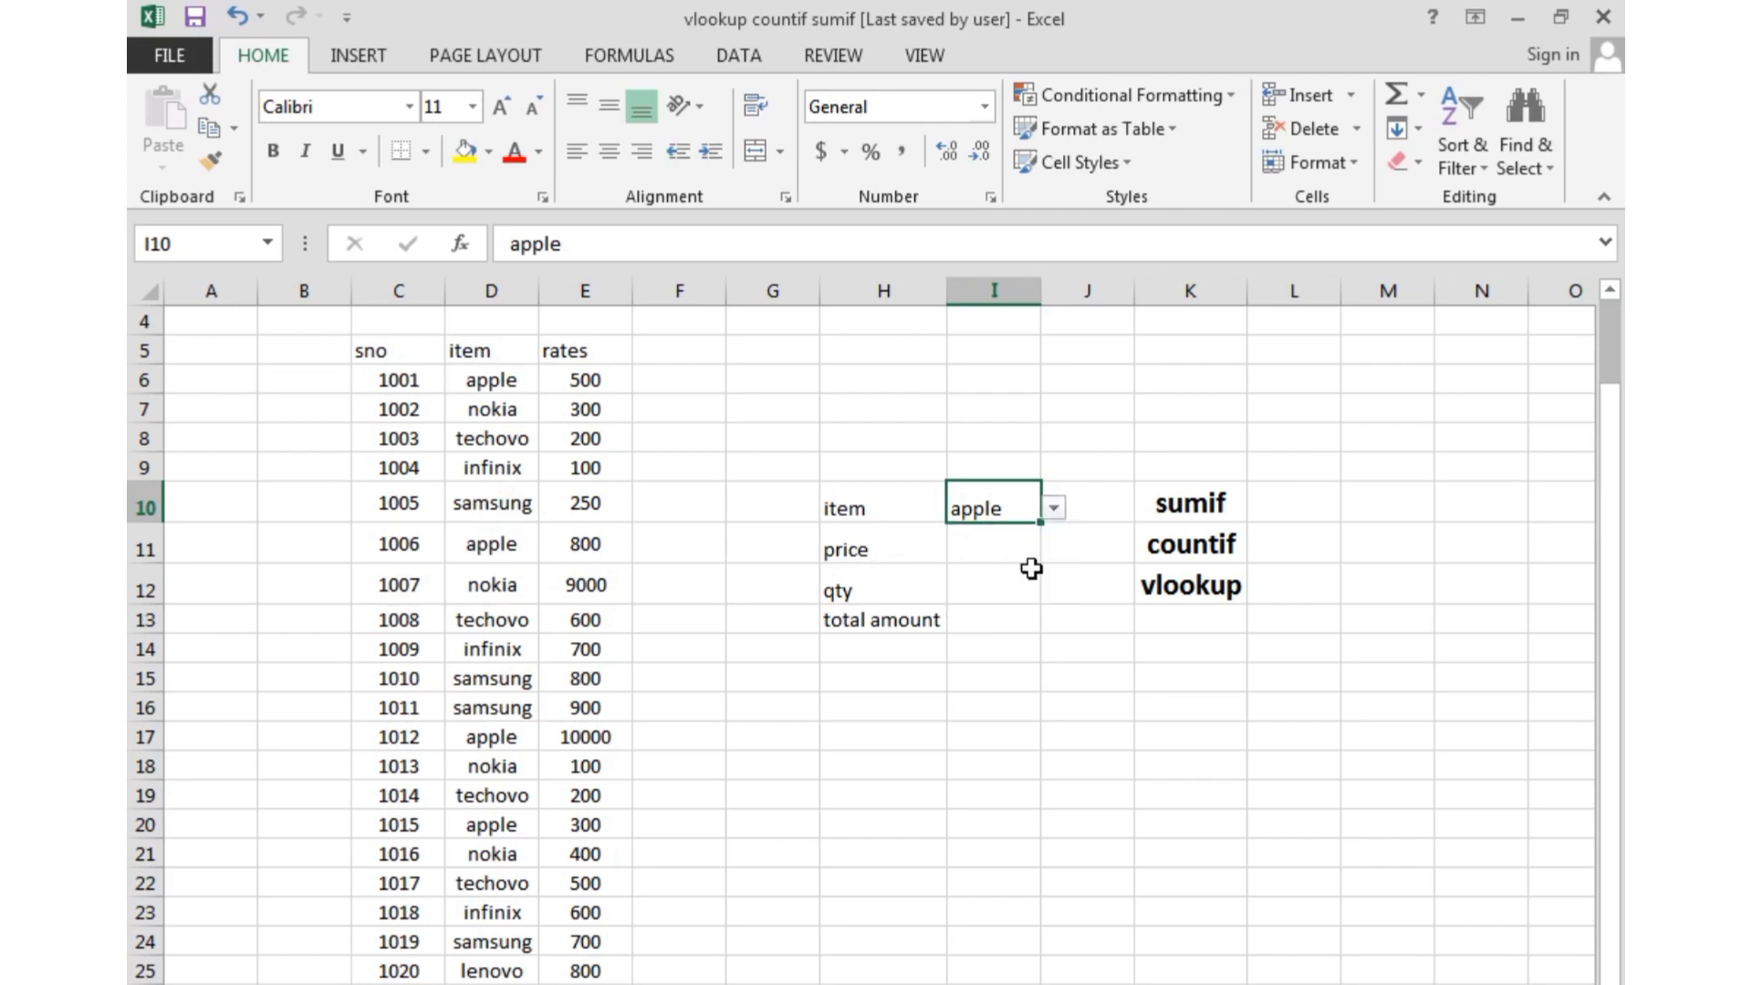
Enter the formula =vlookup(I10,D6:E25,2,0) in price cell I11 to look up the selected item's rate.
click(966, 551)
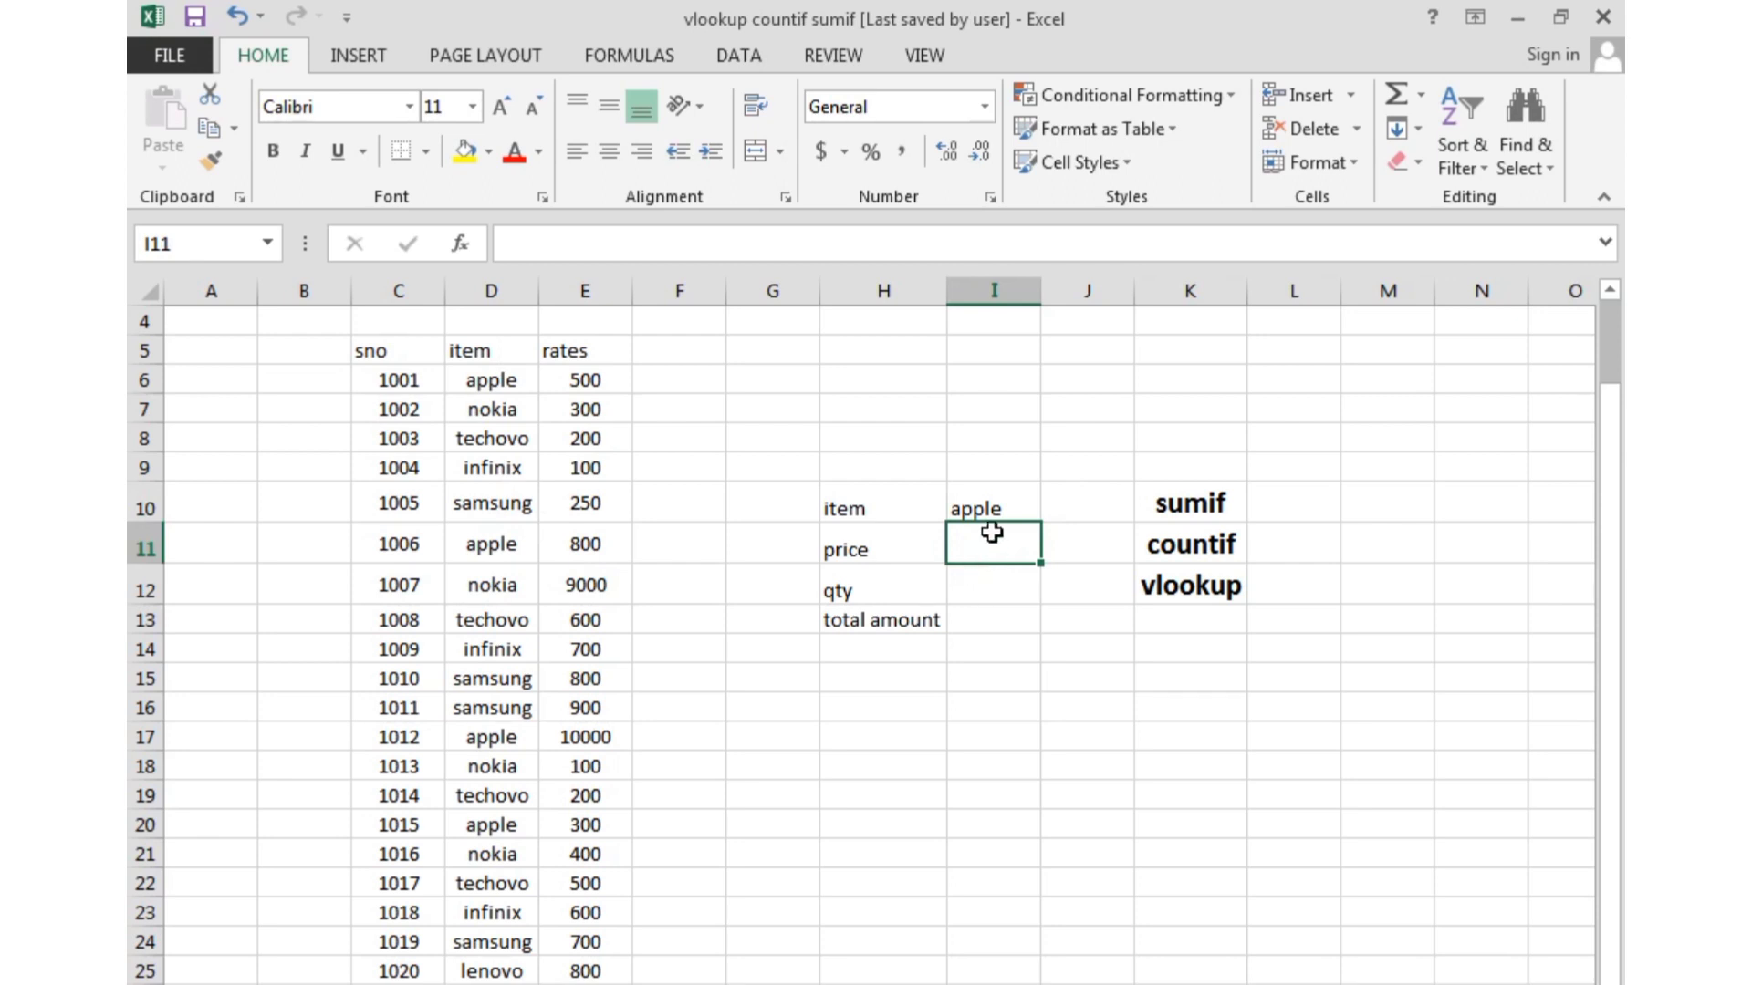
text(=vlo)
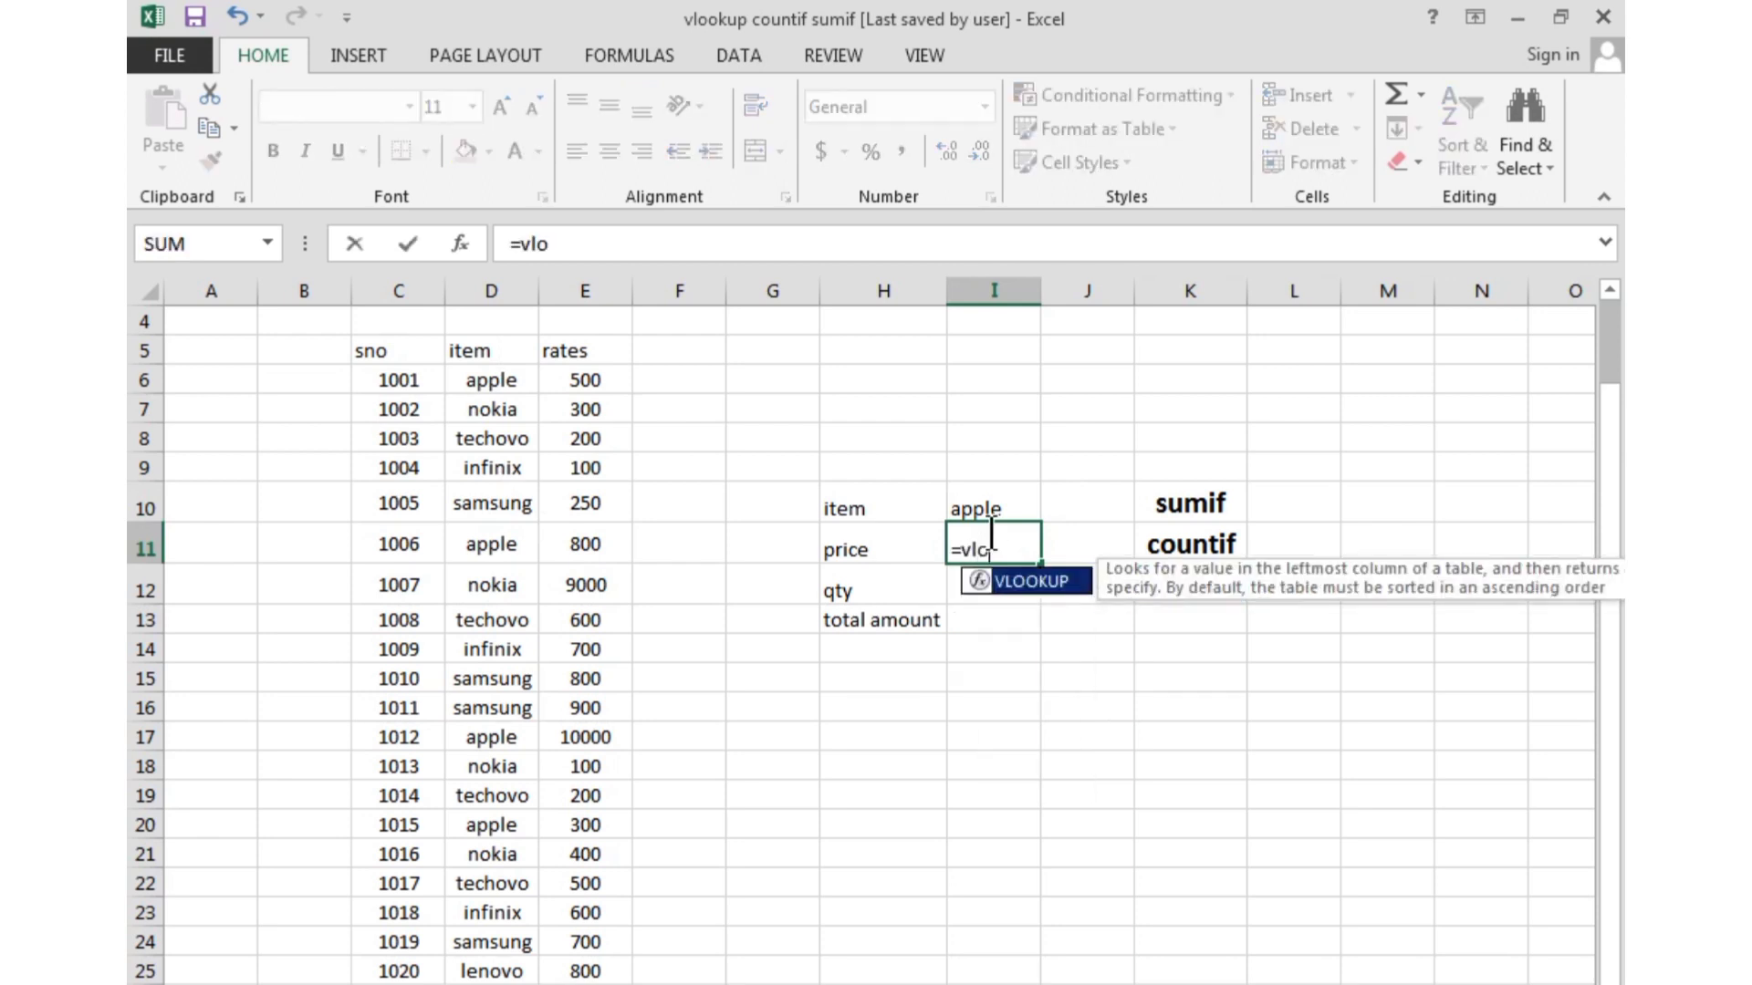
text(okup()
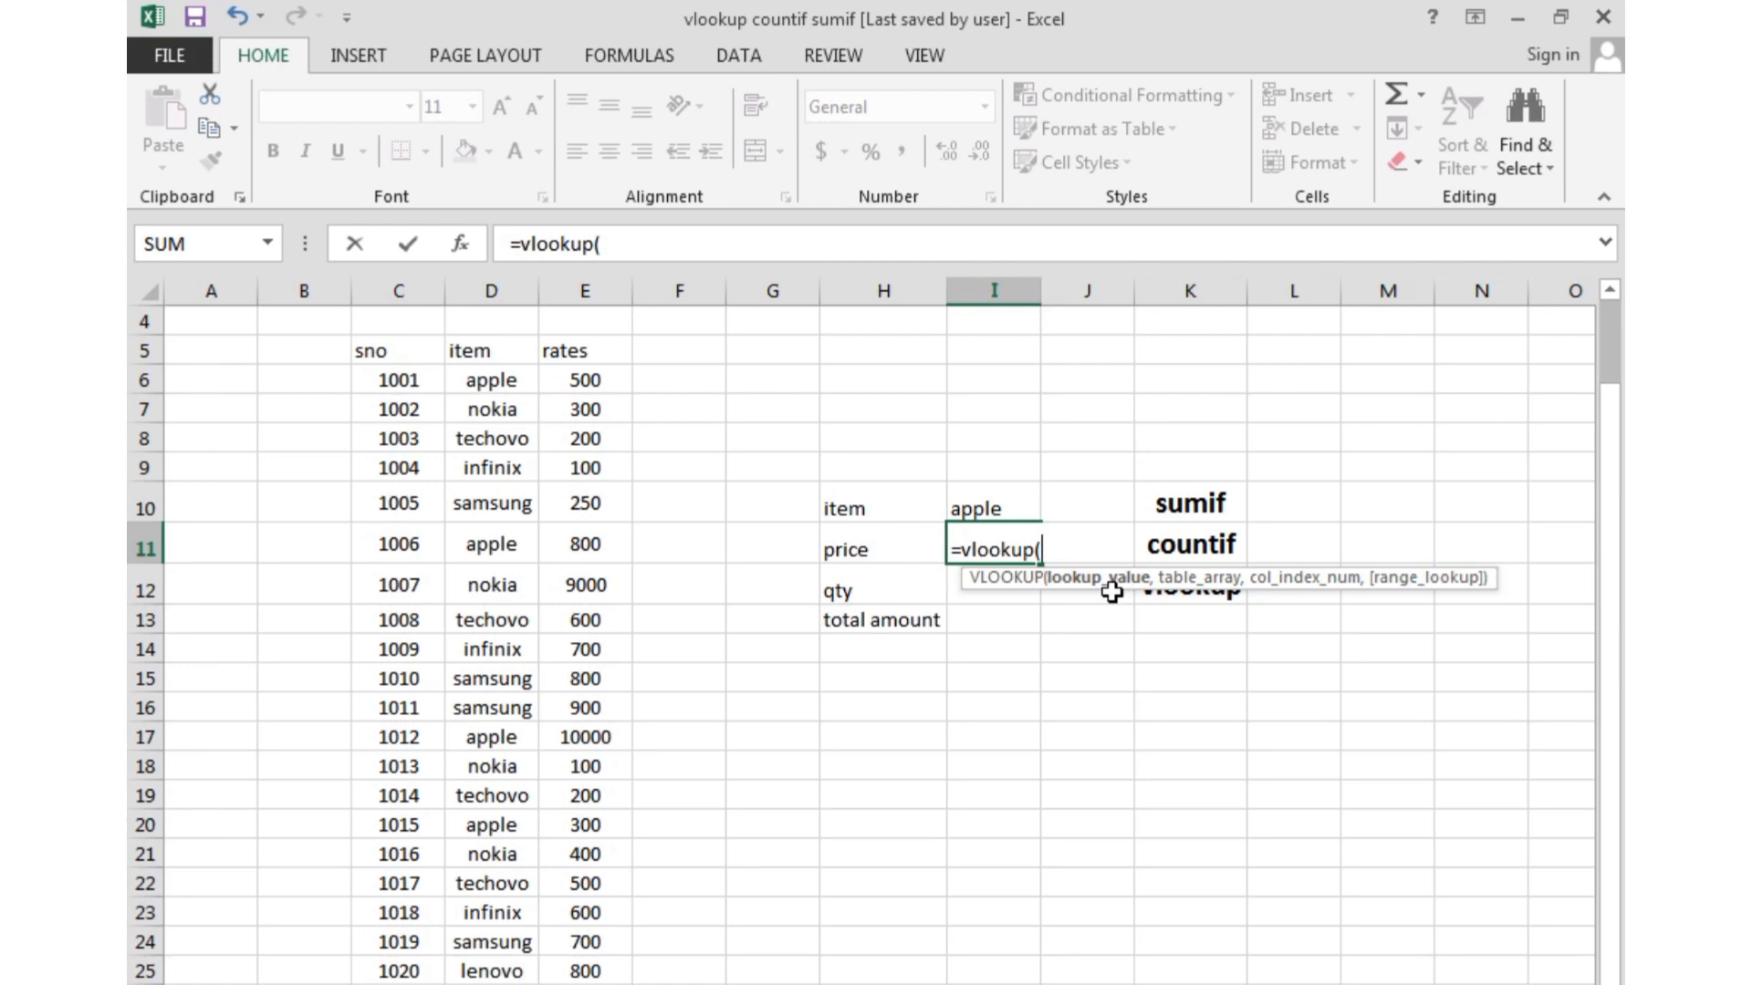
click(996, 508)
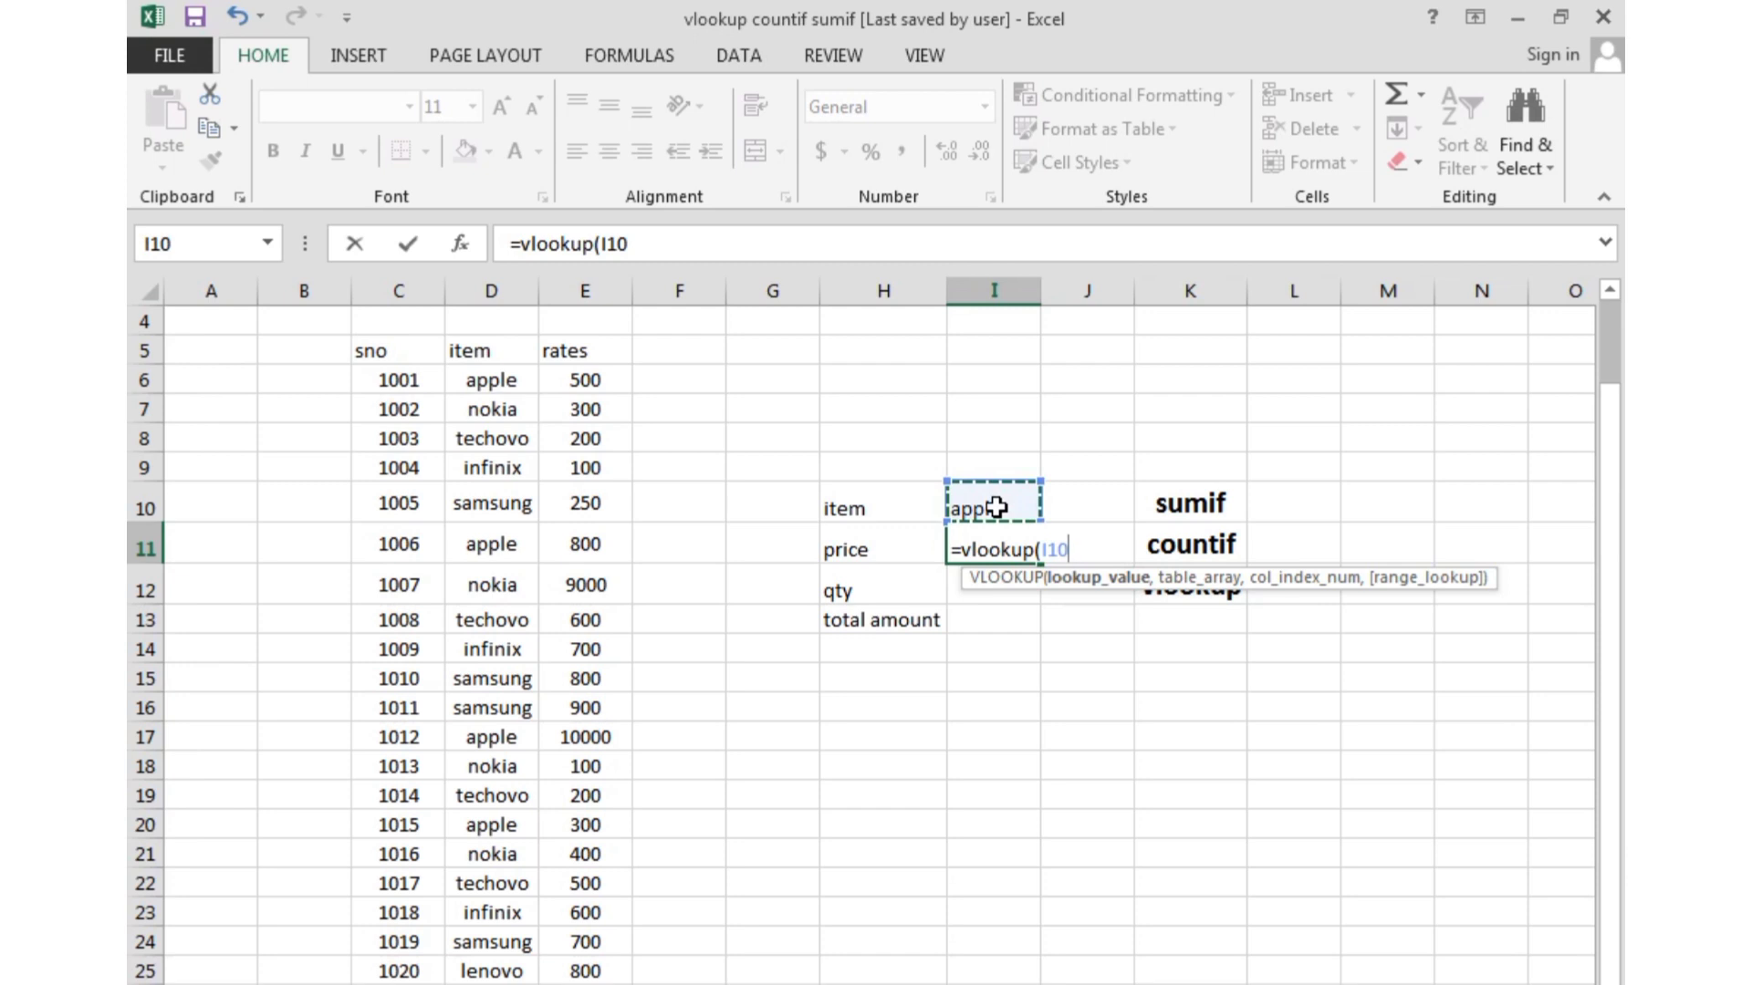
text(,)
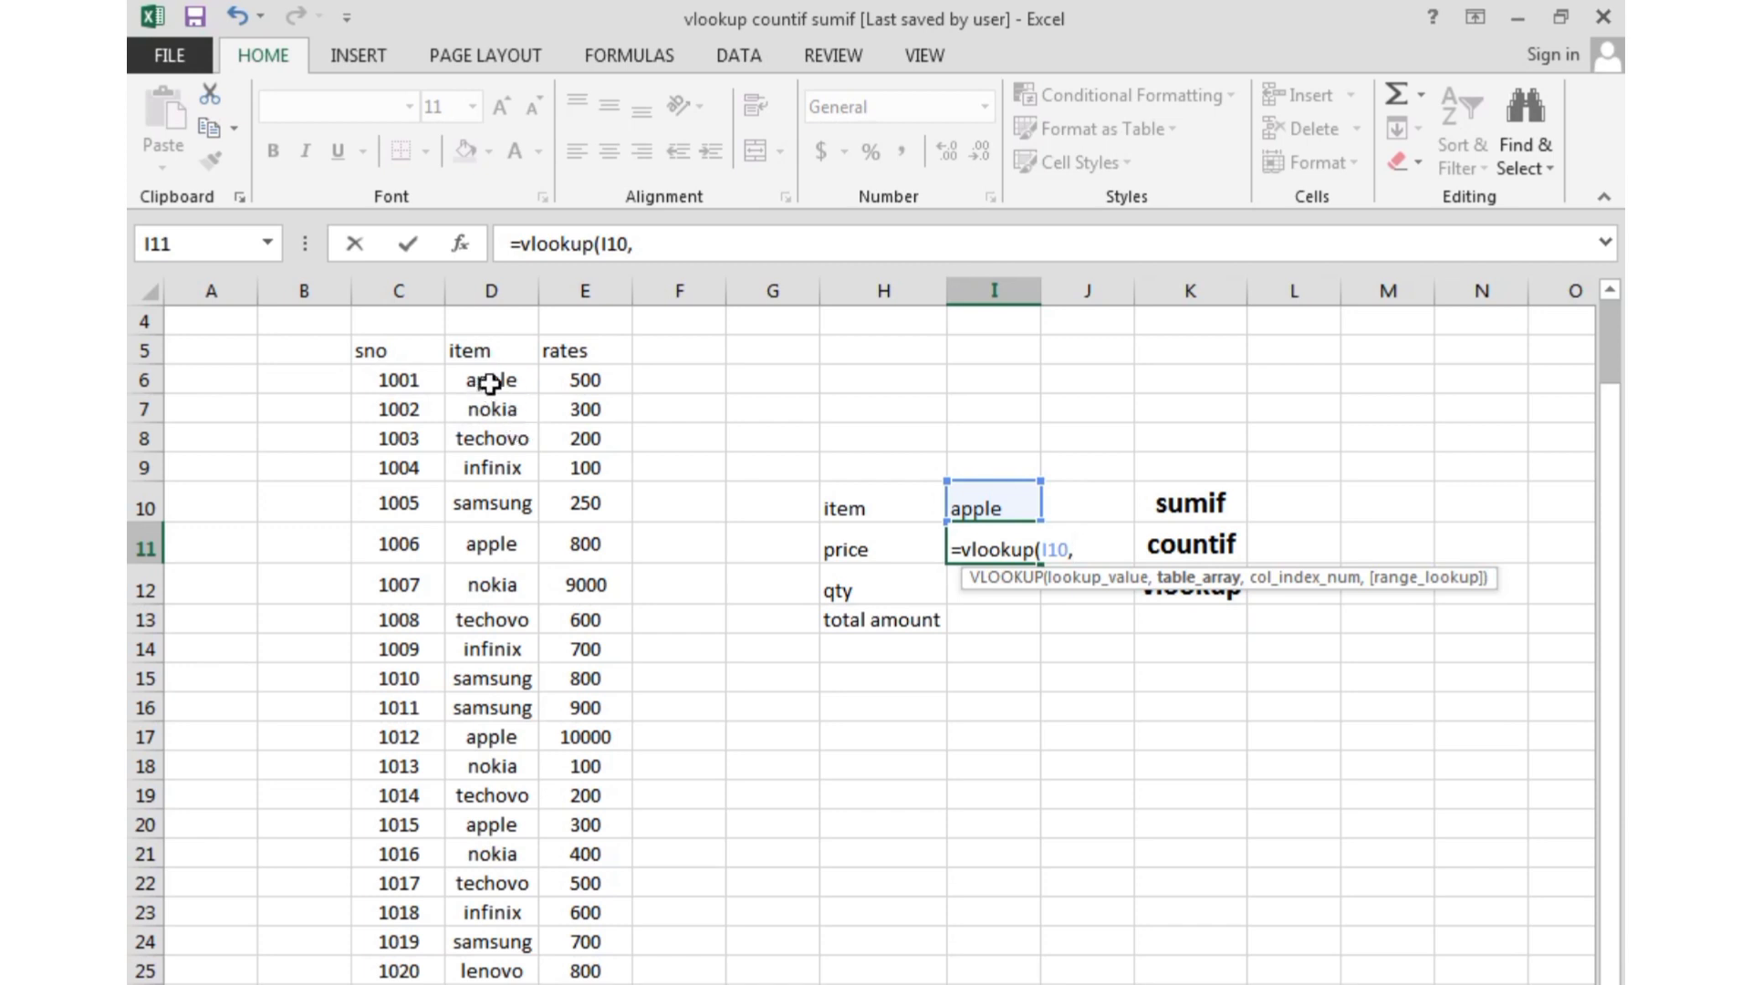
drag(484, 383, 604, 969)
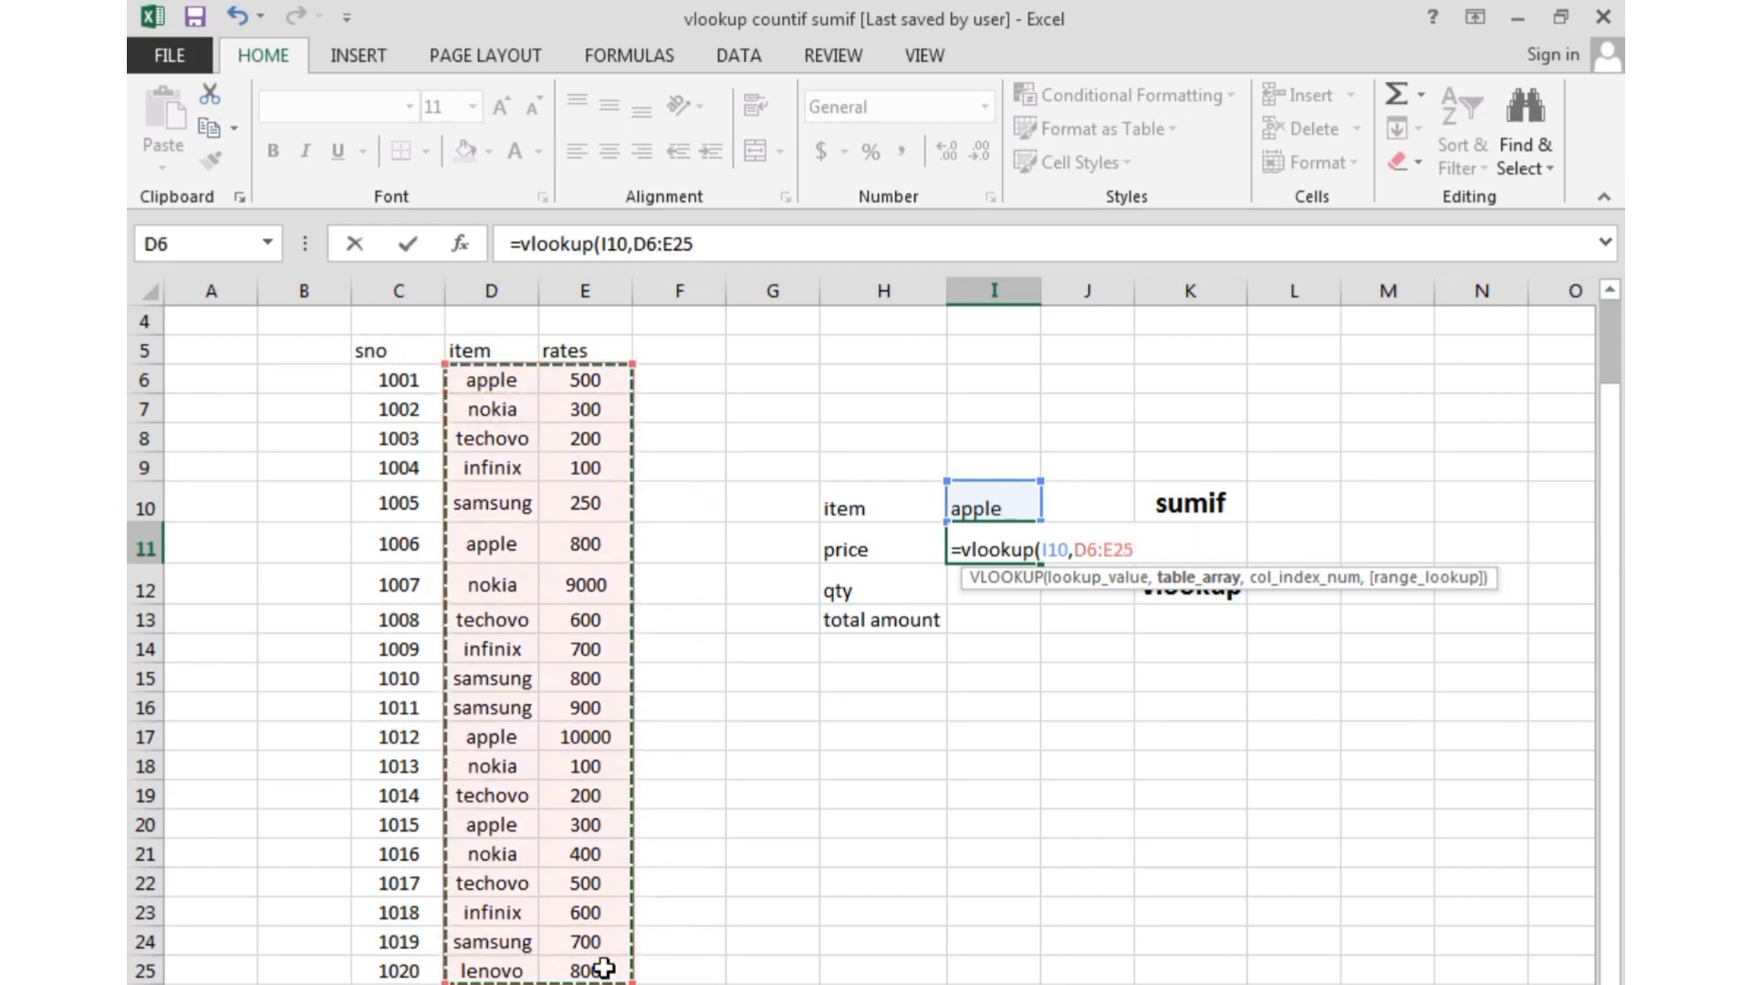
text(,)
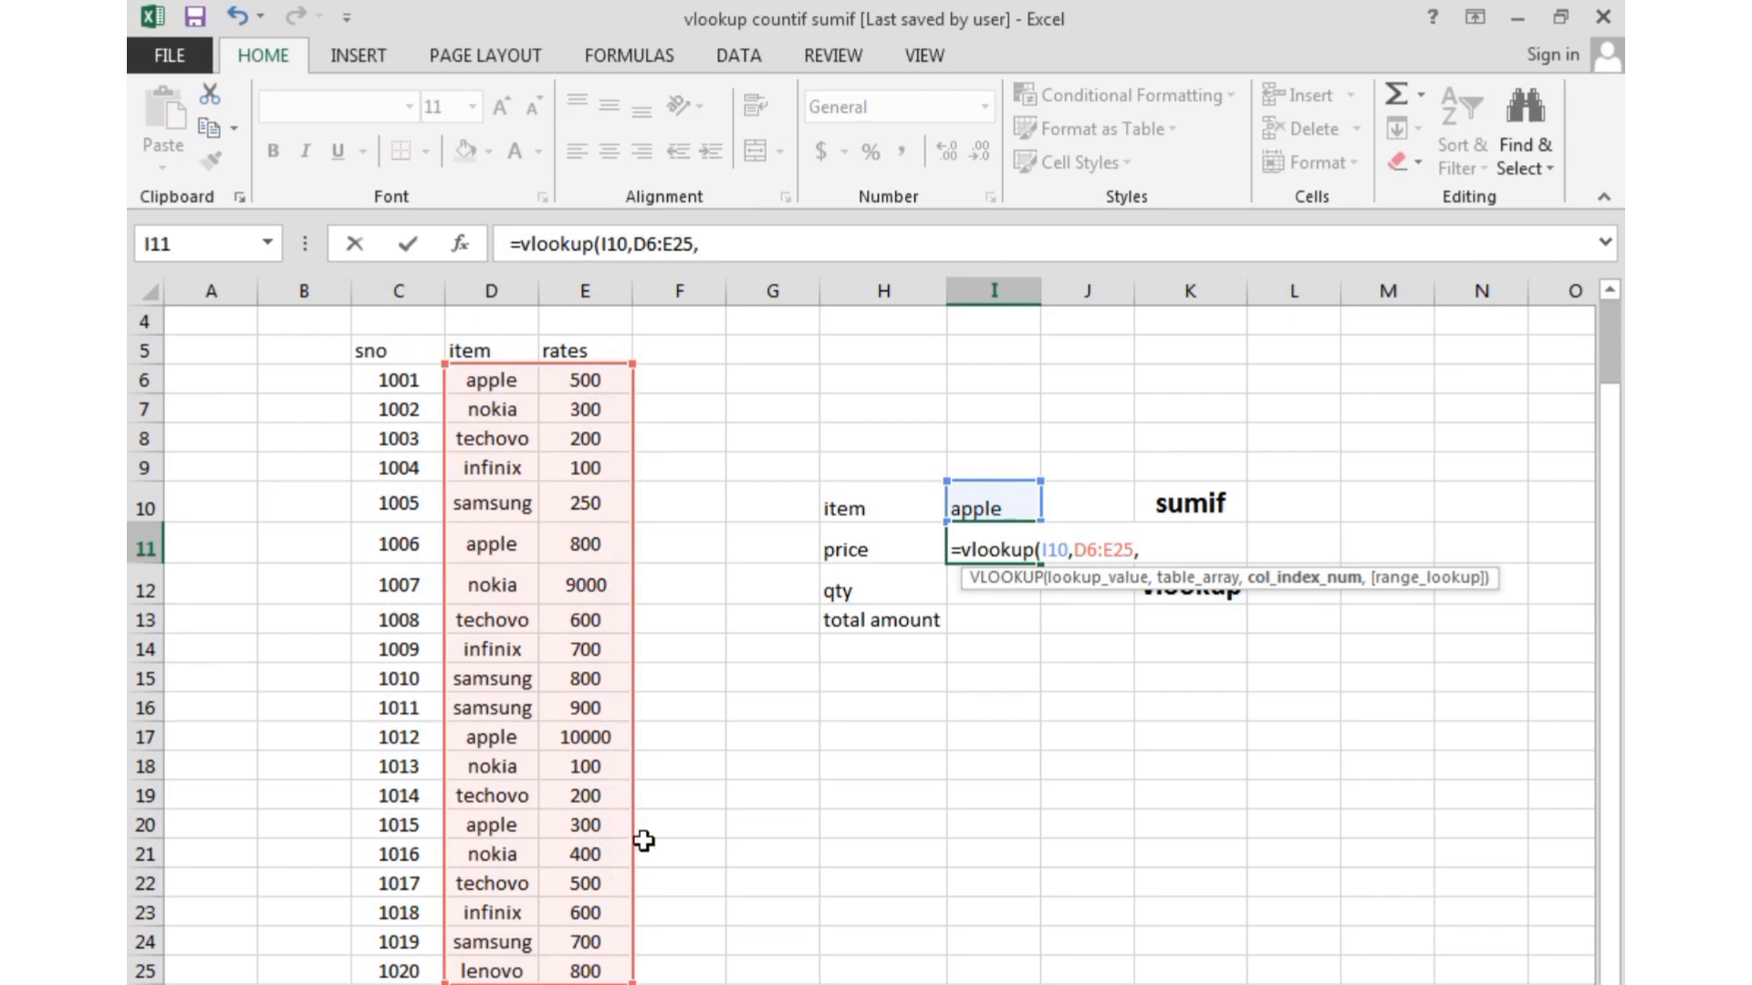
text(2)
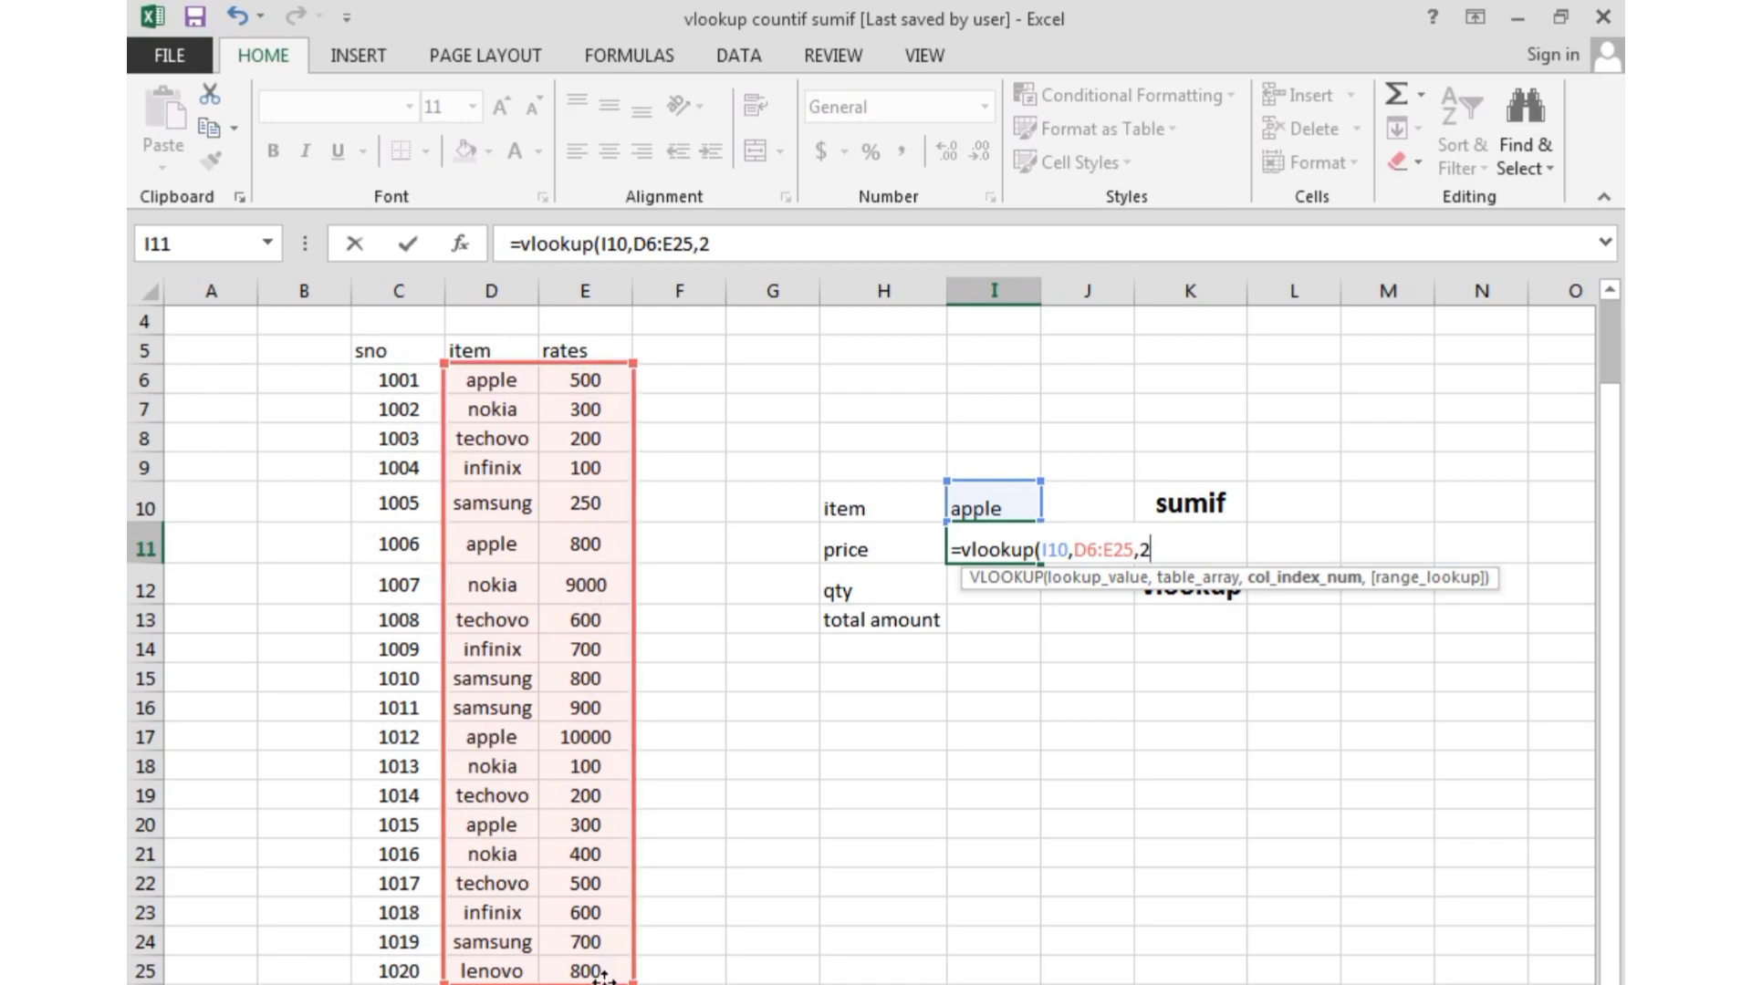
text(,0)
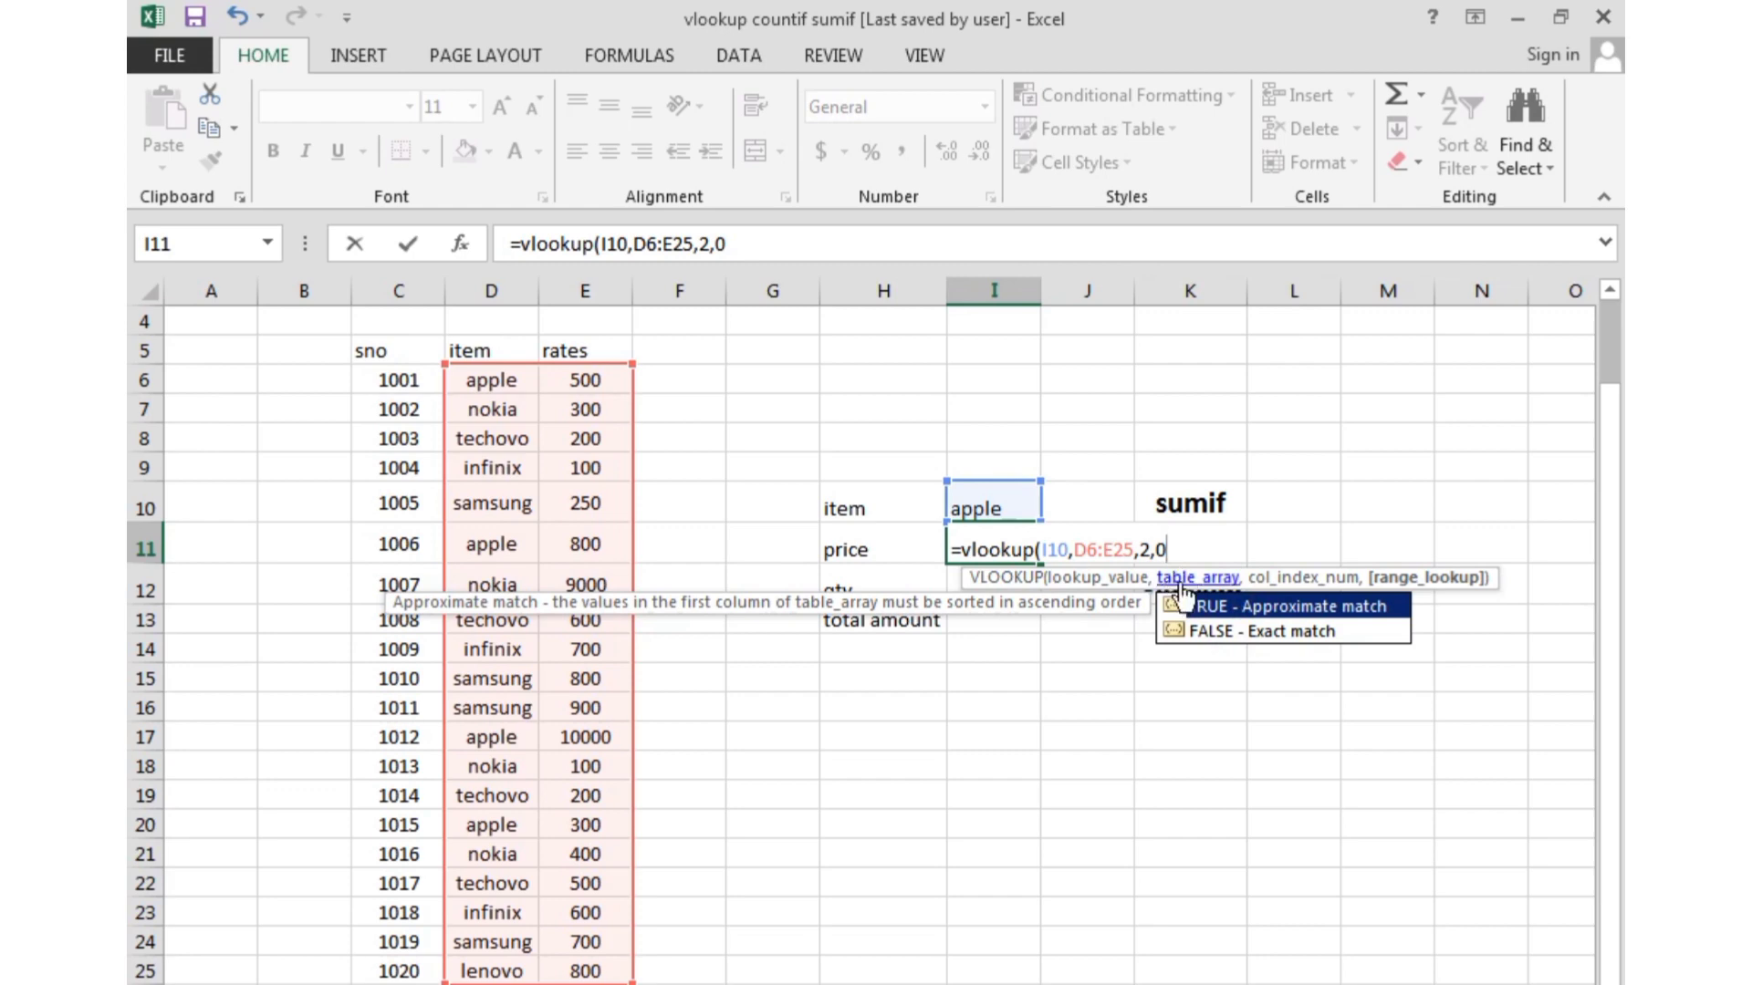
text())
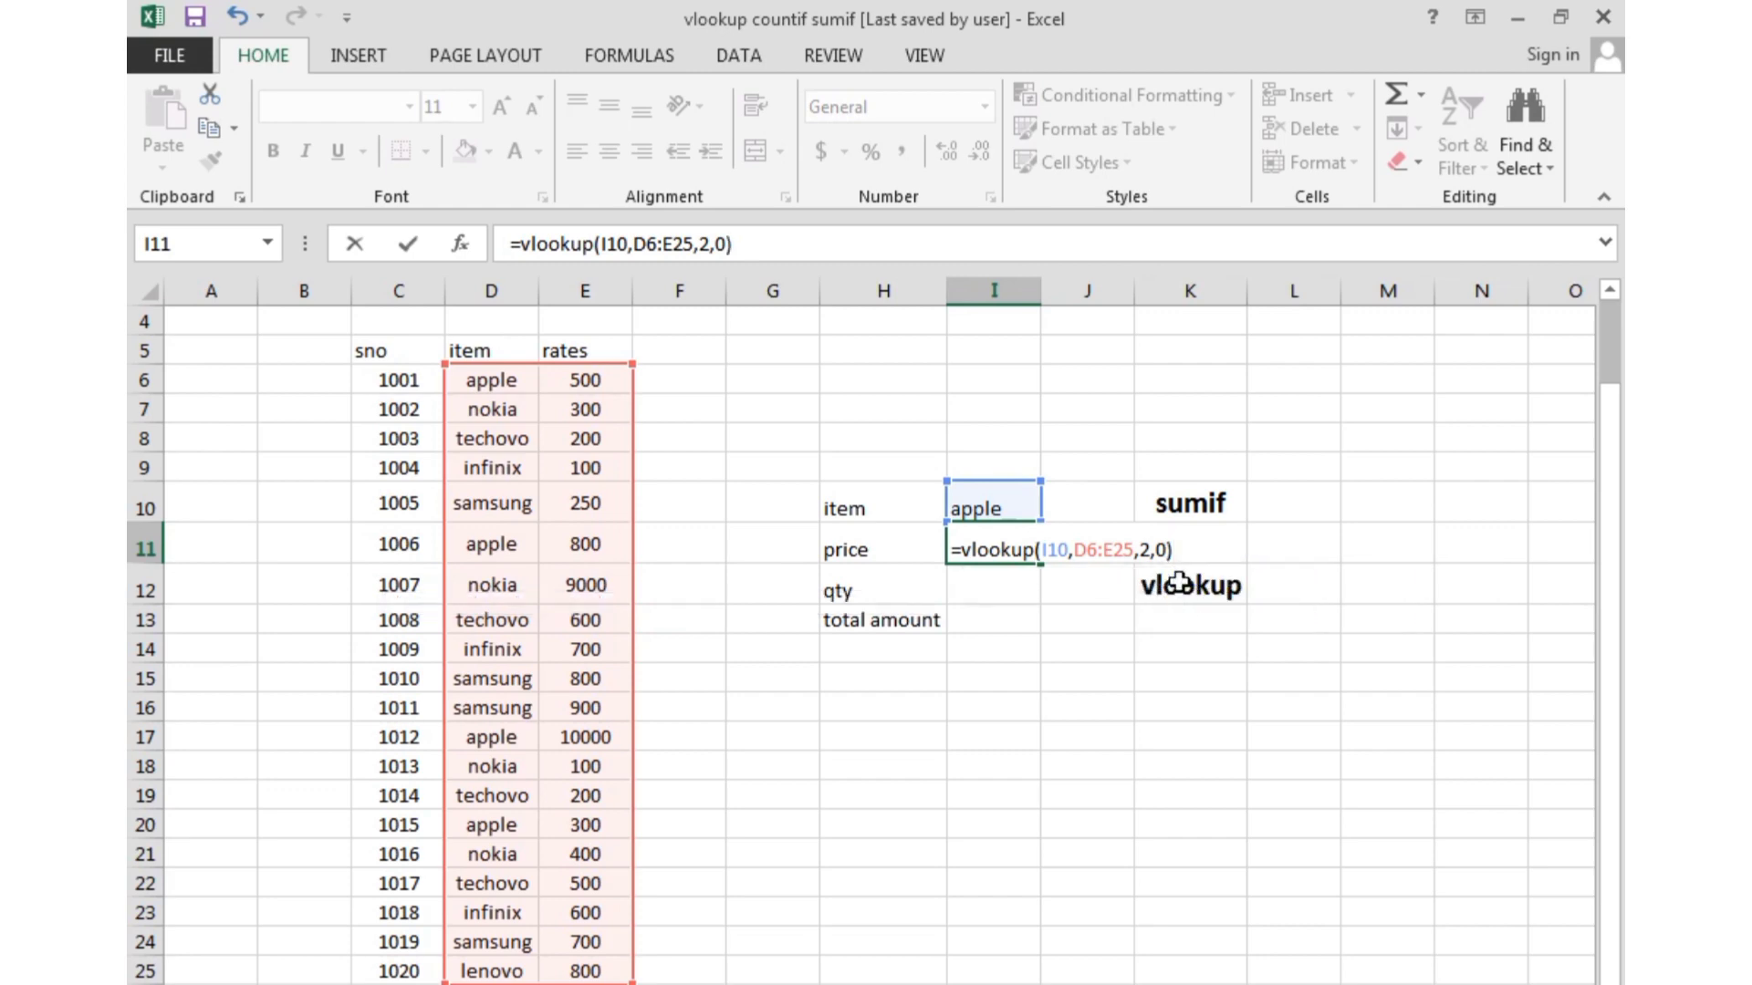
key(Return)
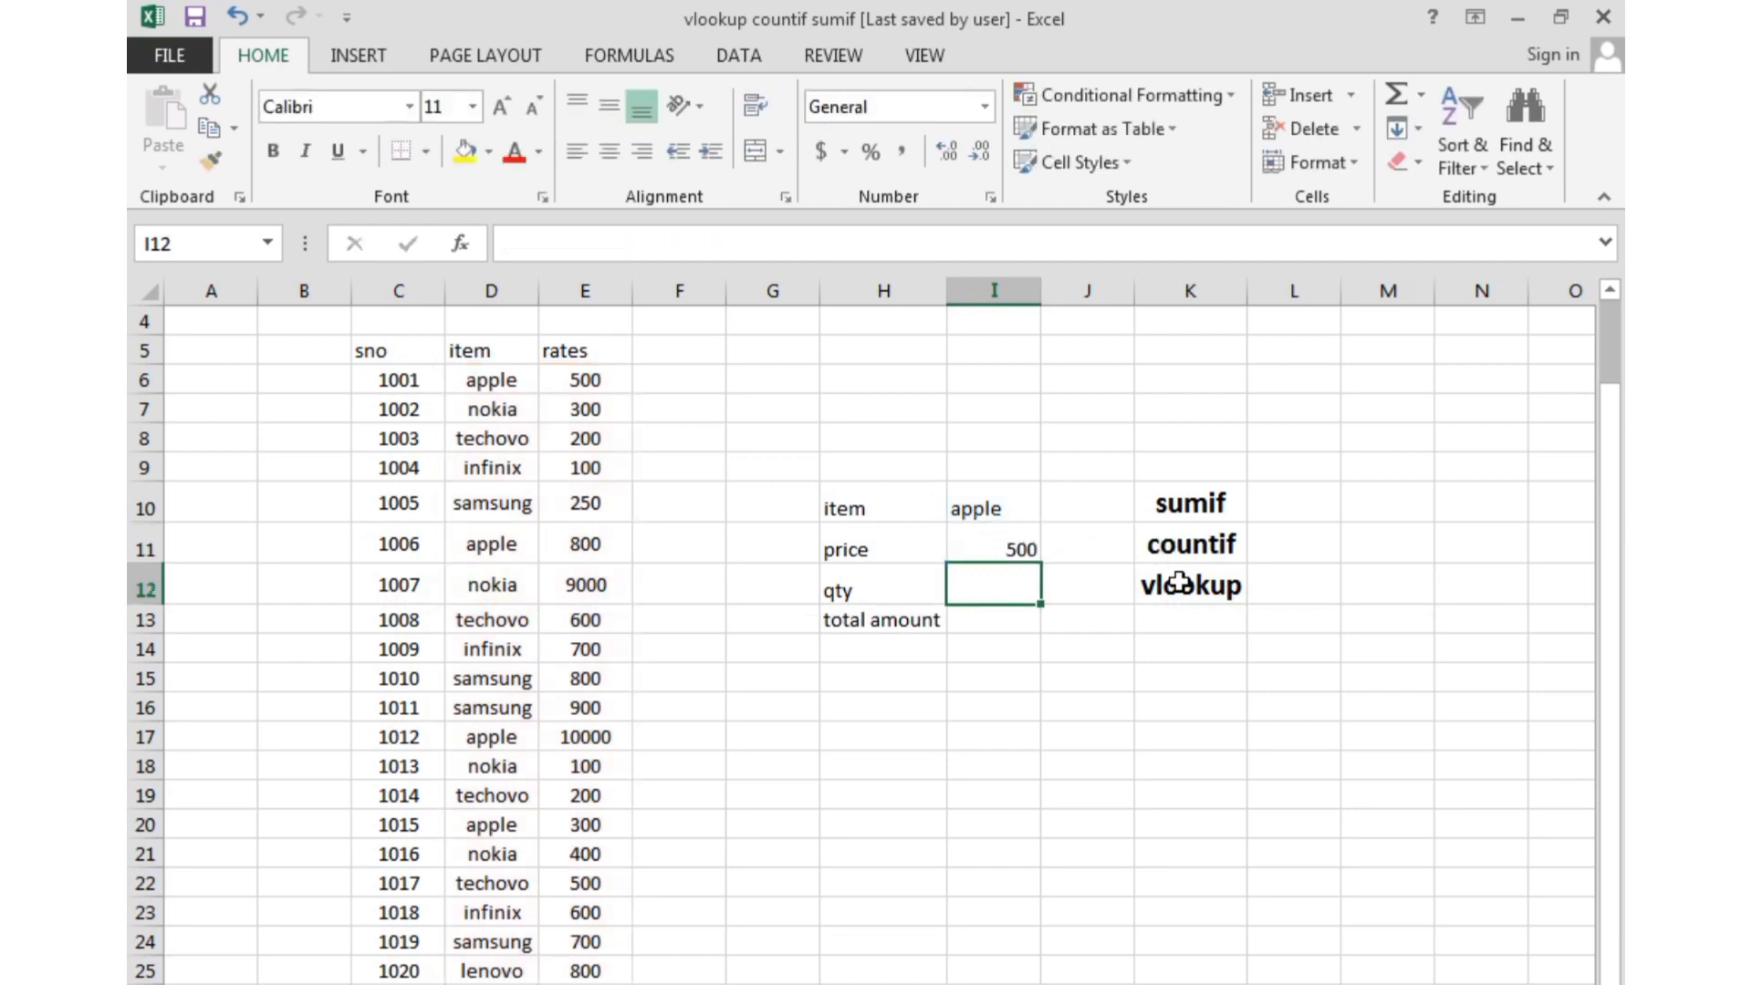
Test the price lookup by choosing infinix, samsung and finally nokia as the item in cell I10.
click(1003, 550)
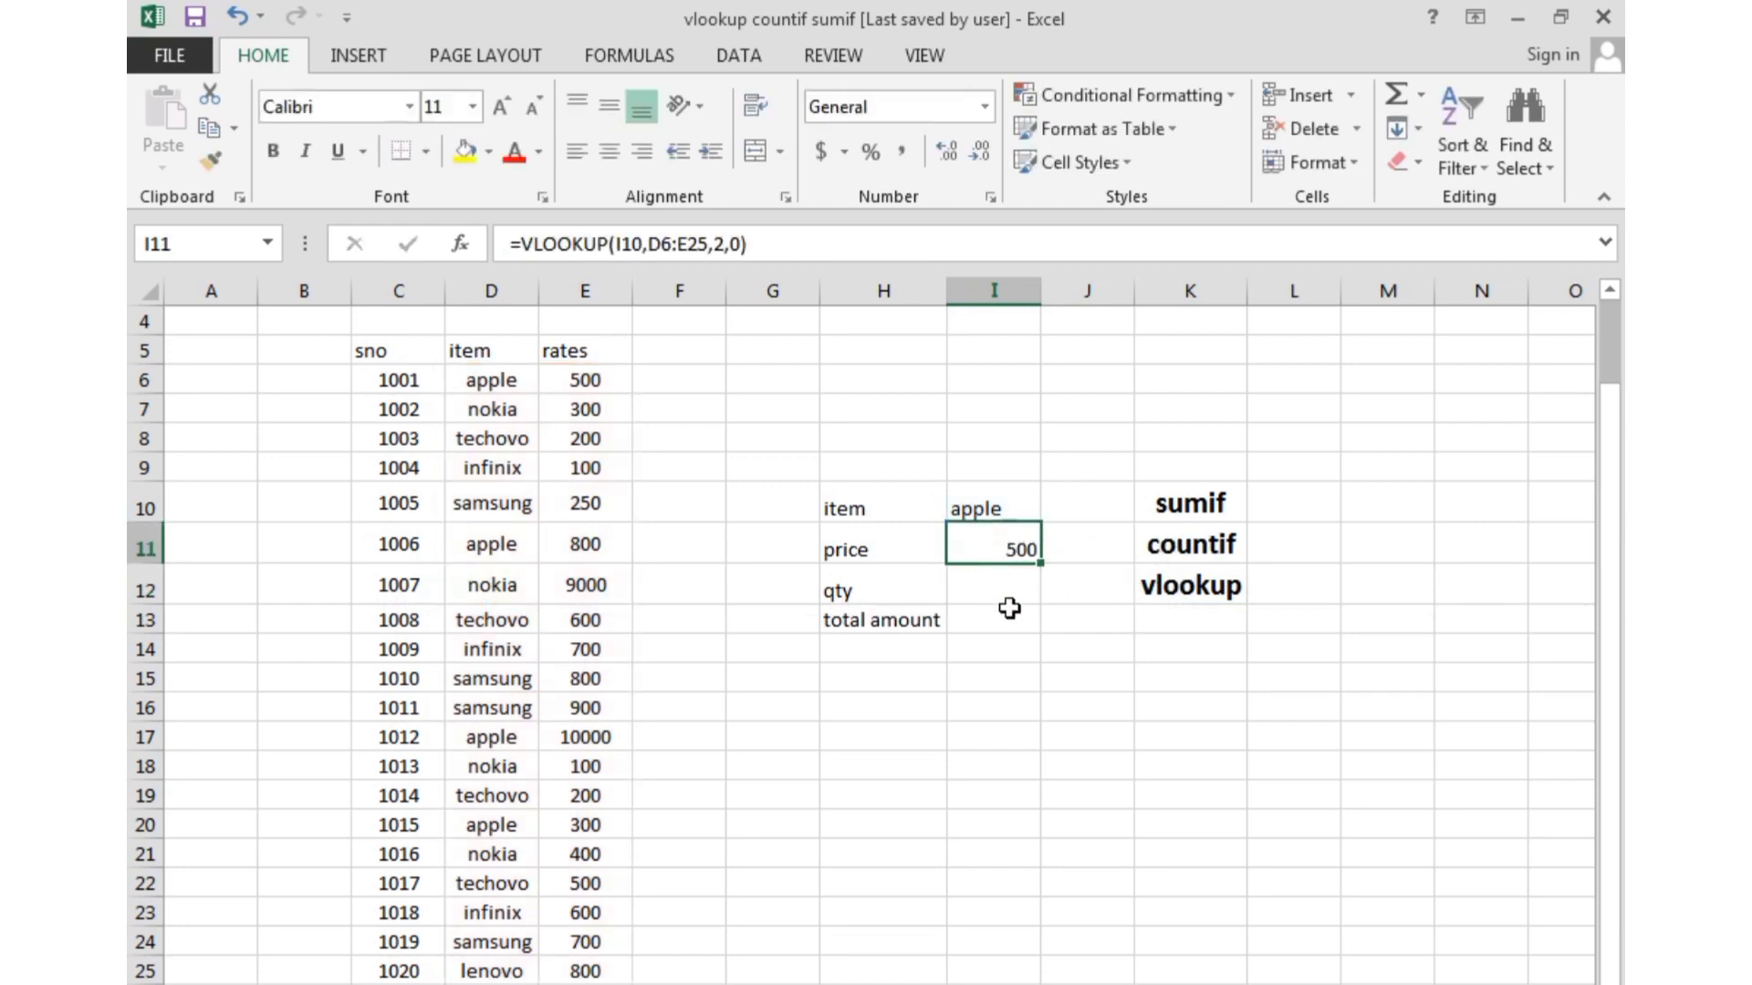
click(1008, 648)
click(1016, 513)
click(1053, 508)
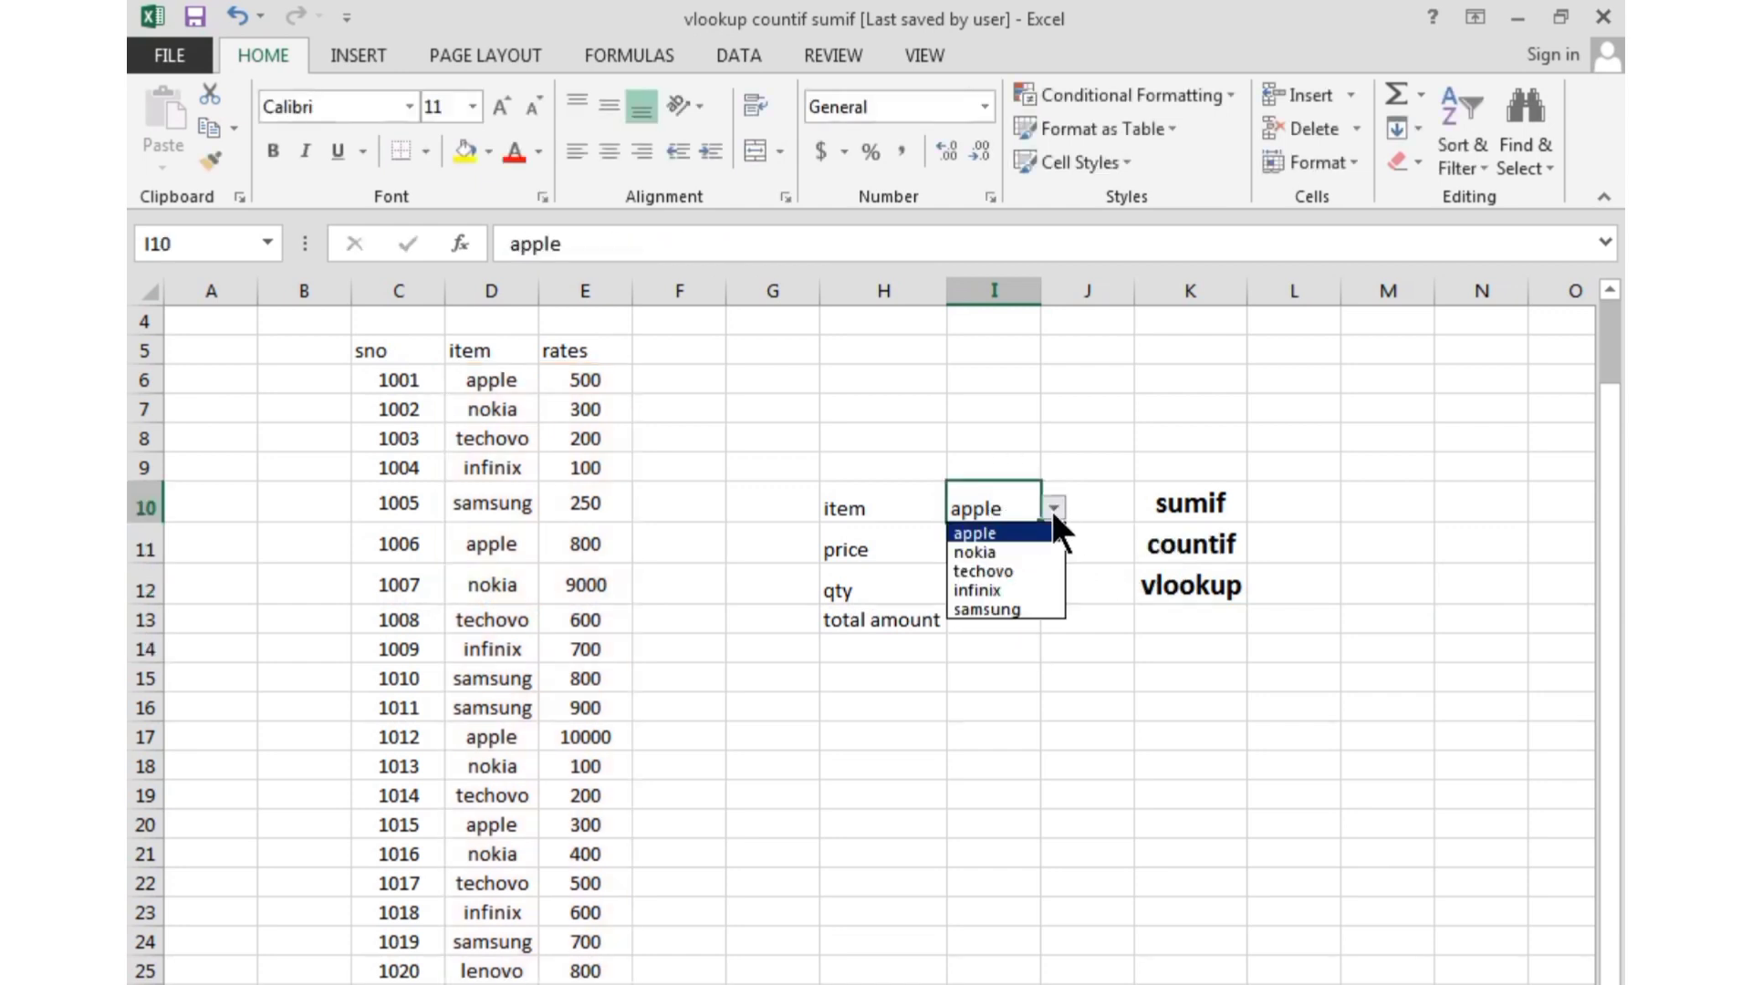
click(994, 590)
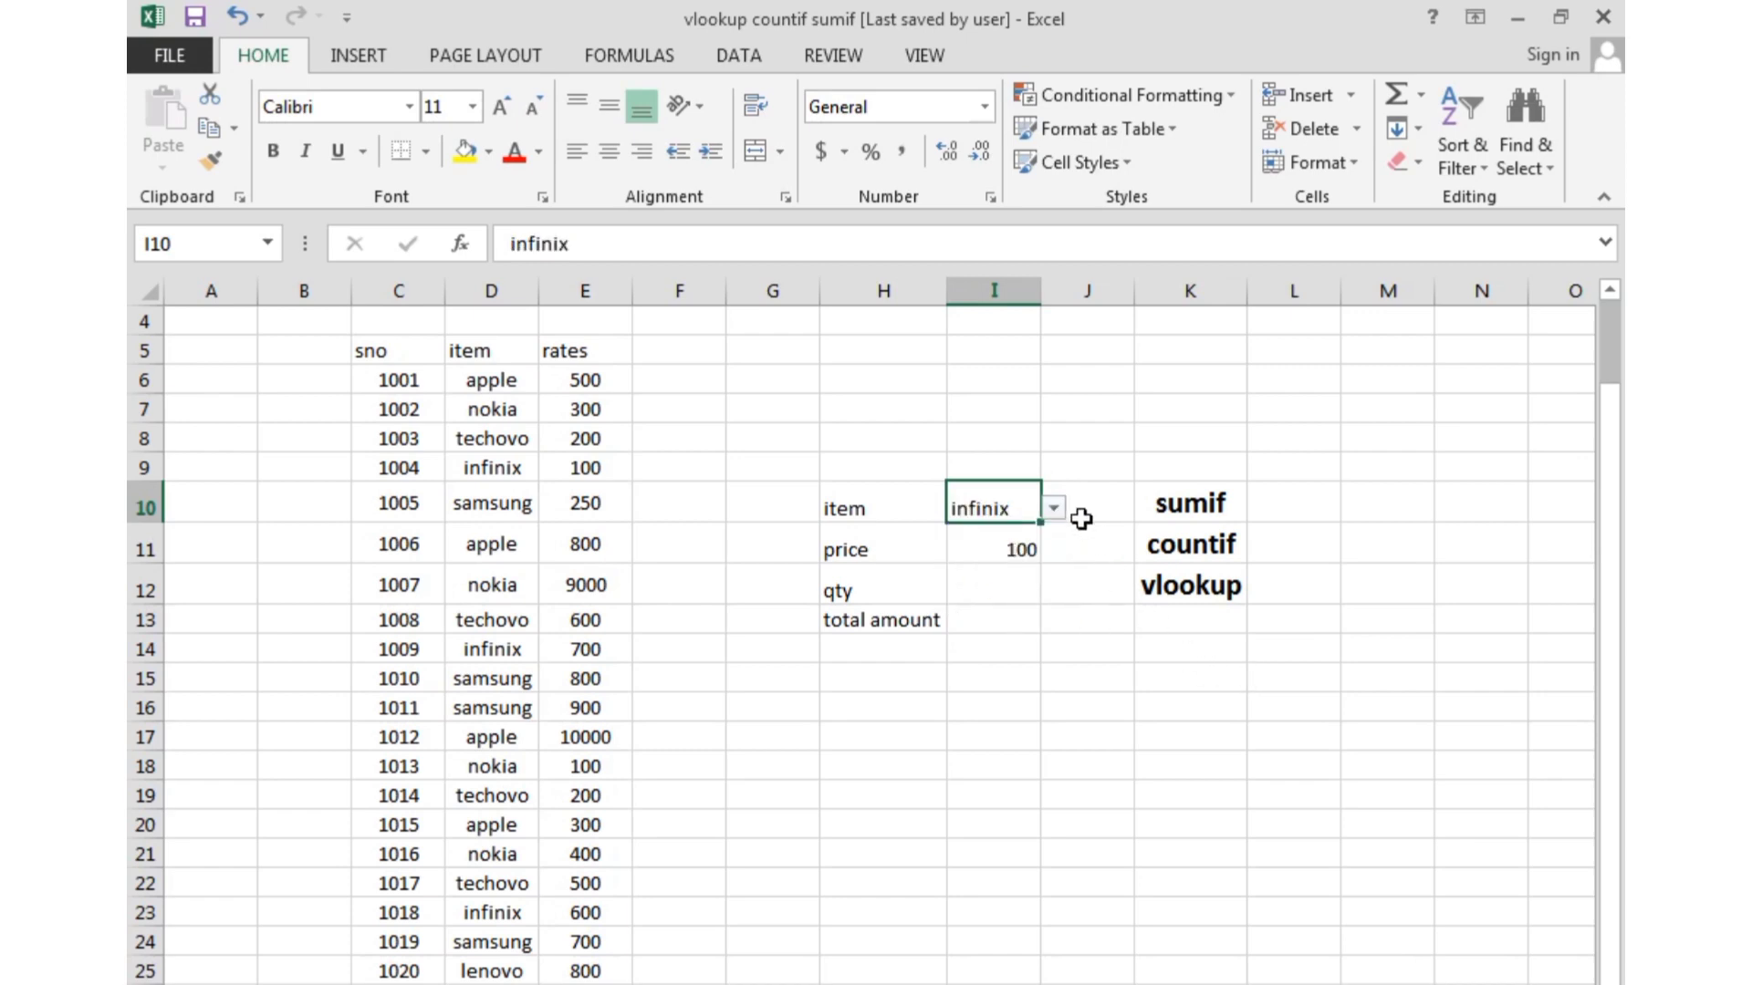
click(1055, 509)
click(1004, 610)
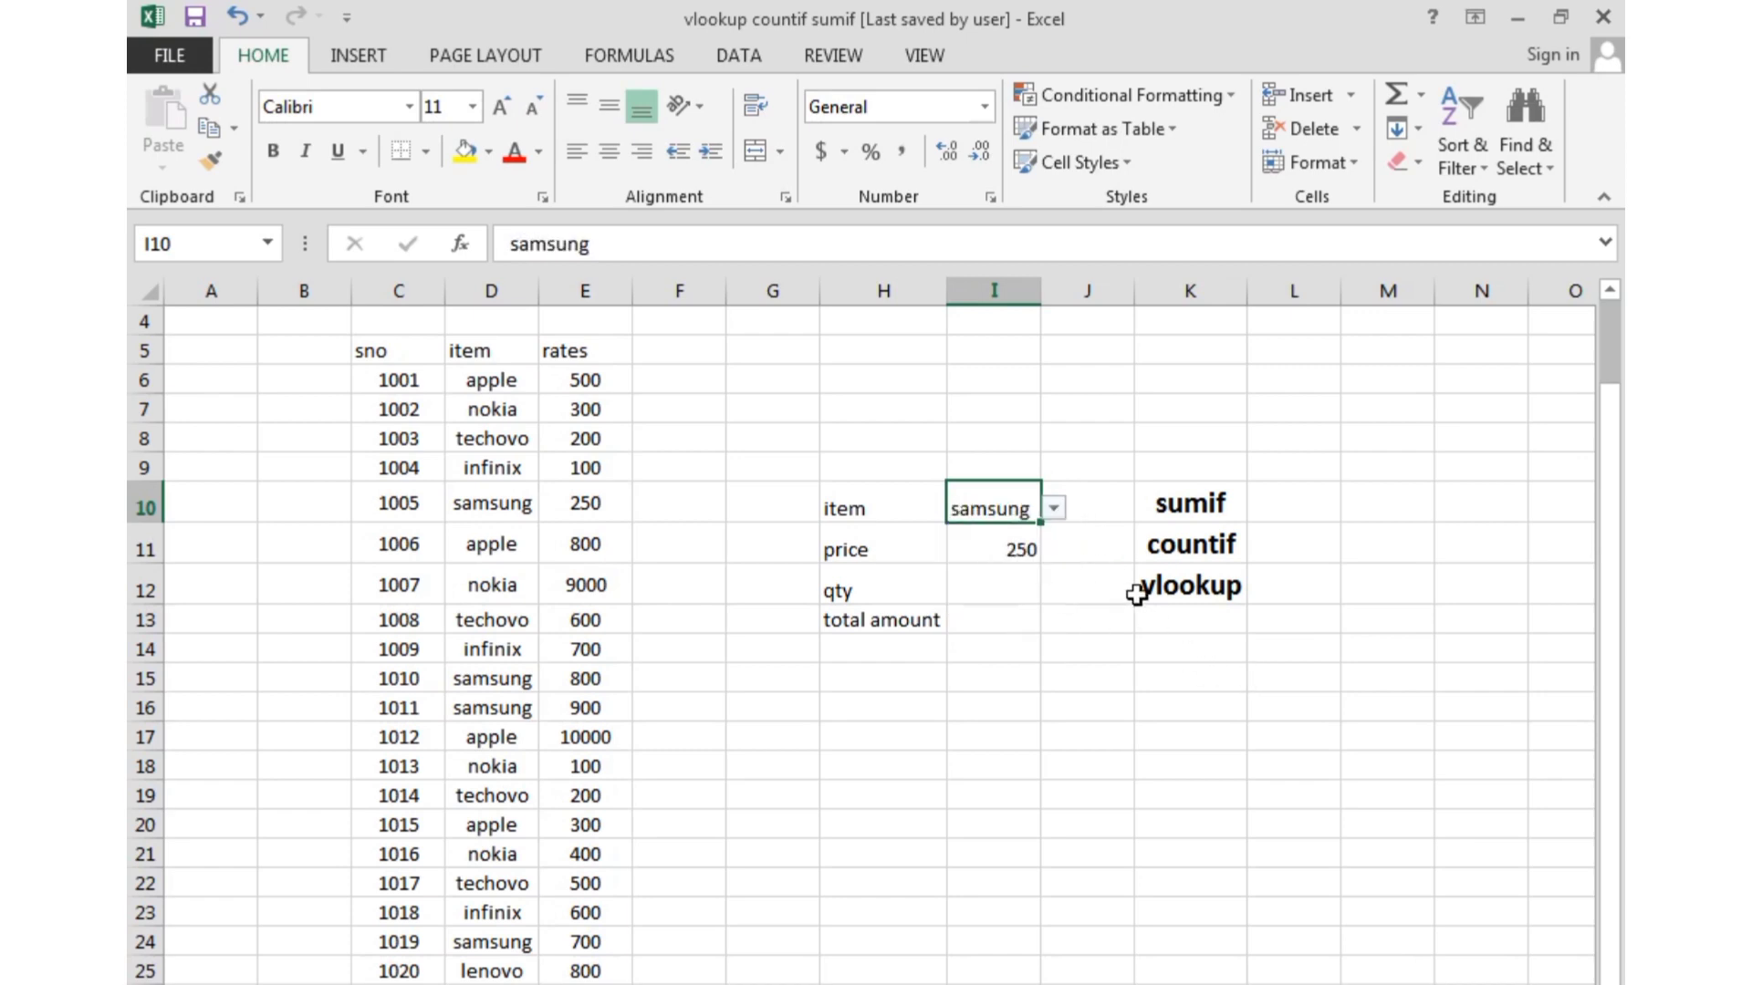
click(1054, 507)
click(1023, 549)
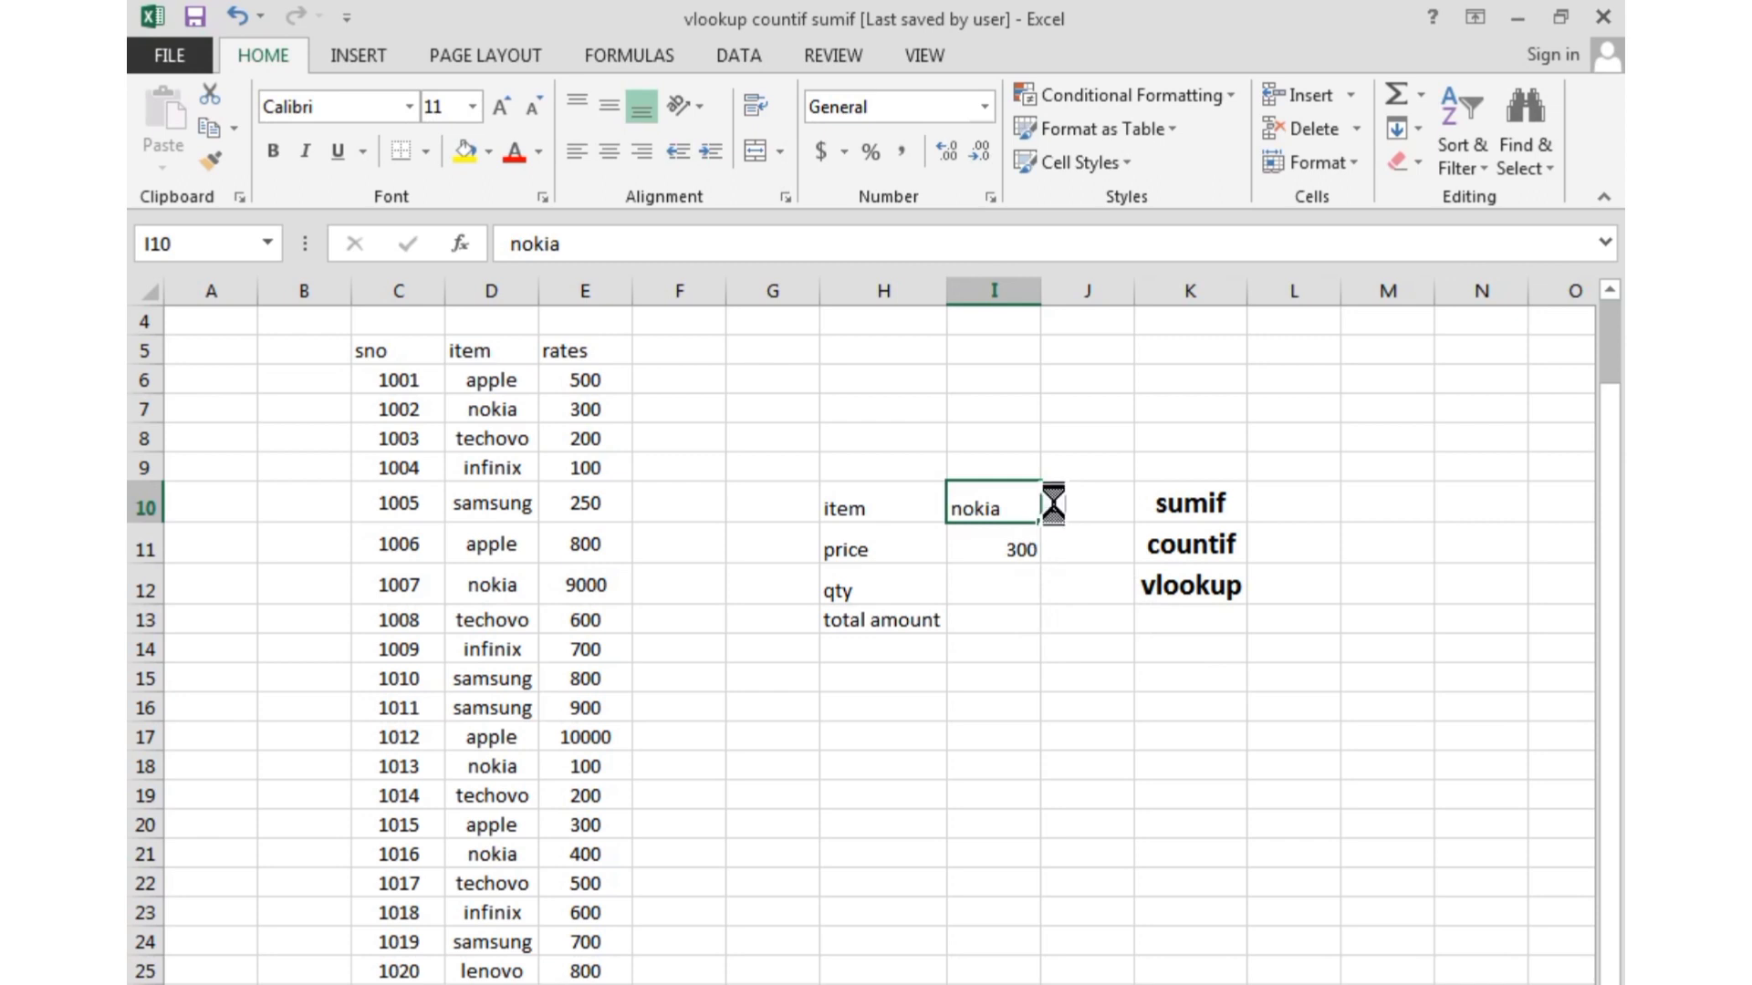
Test the price lookup further by choosing apple, nokia, techovo and finally infinix as the item in cell I10.
click(1054, 507)
click(1027, 533)
click(1057, 505)
click(1032, 550)
click(1055, 507)
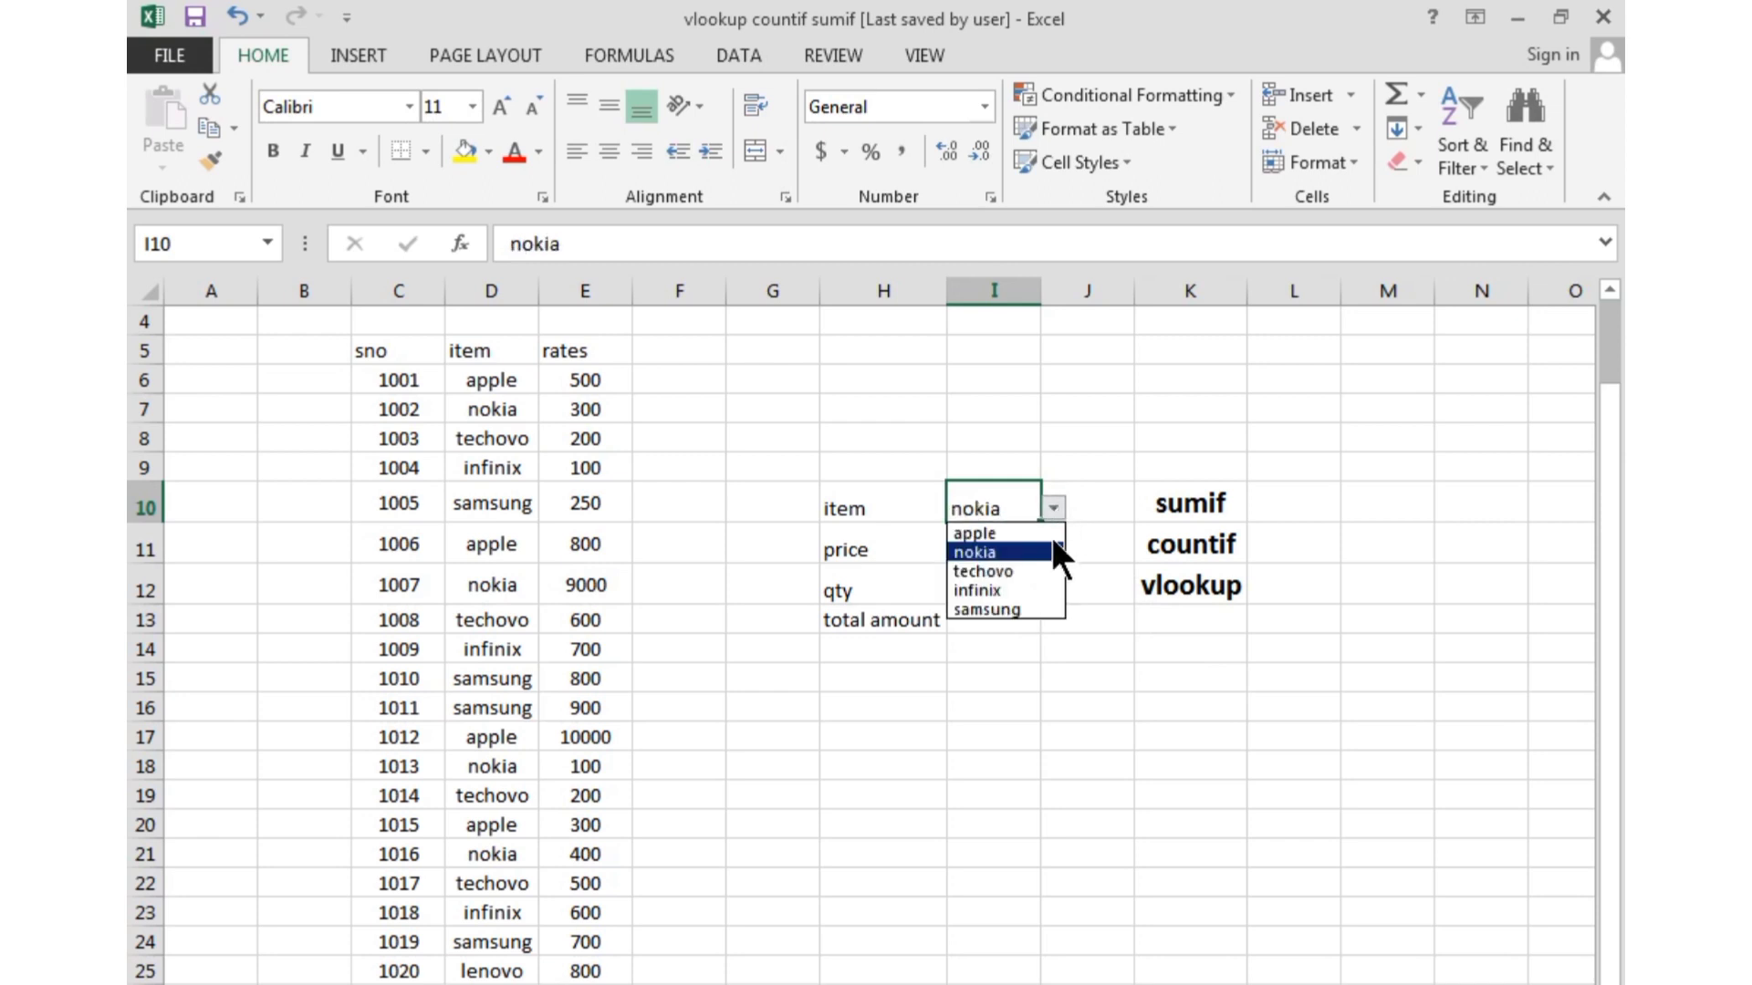
click(1036, 570)
click(1054, 508)
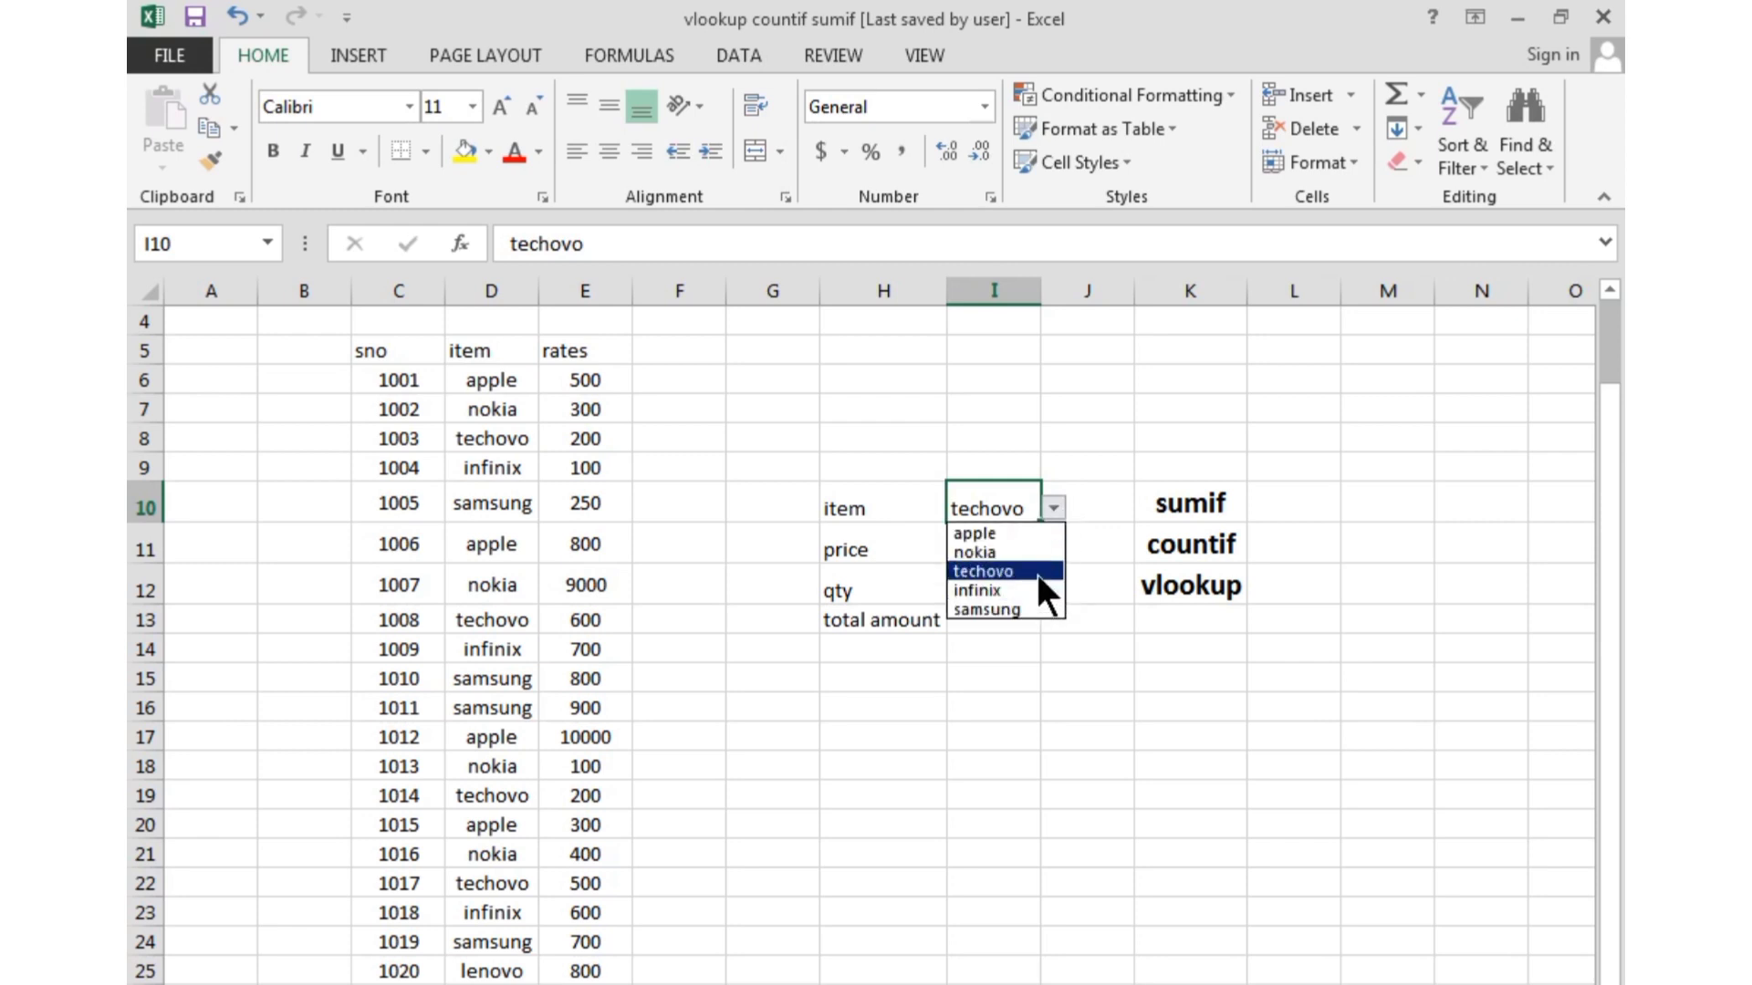
click(1036, 572)
click(1053, 508)
click(1008, 592)
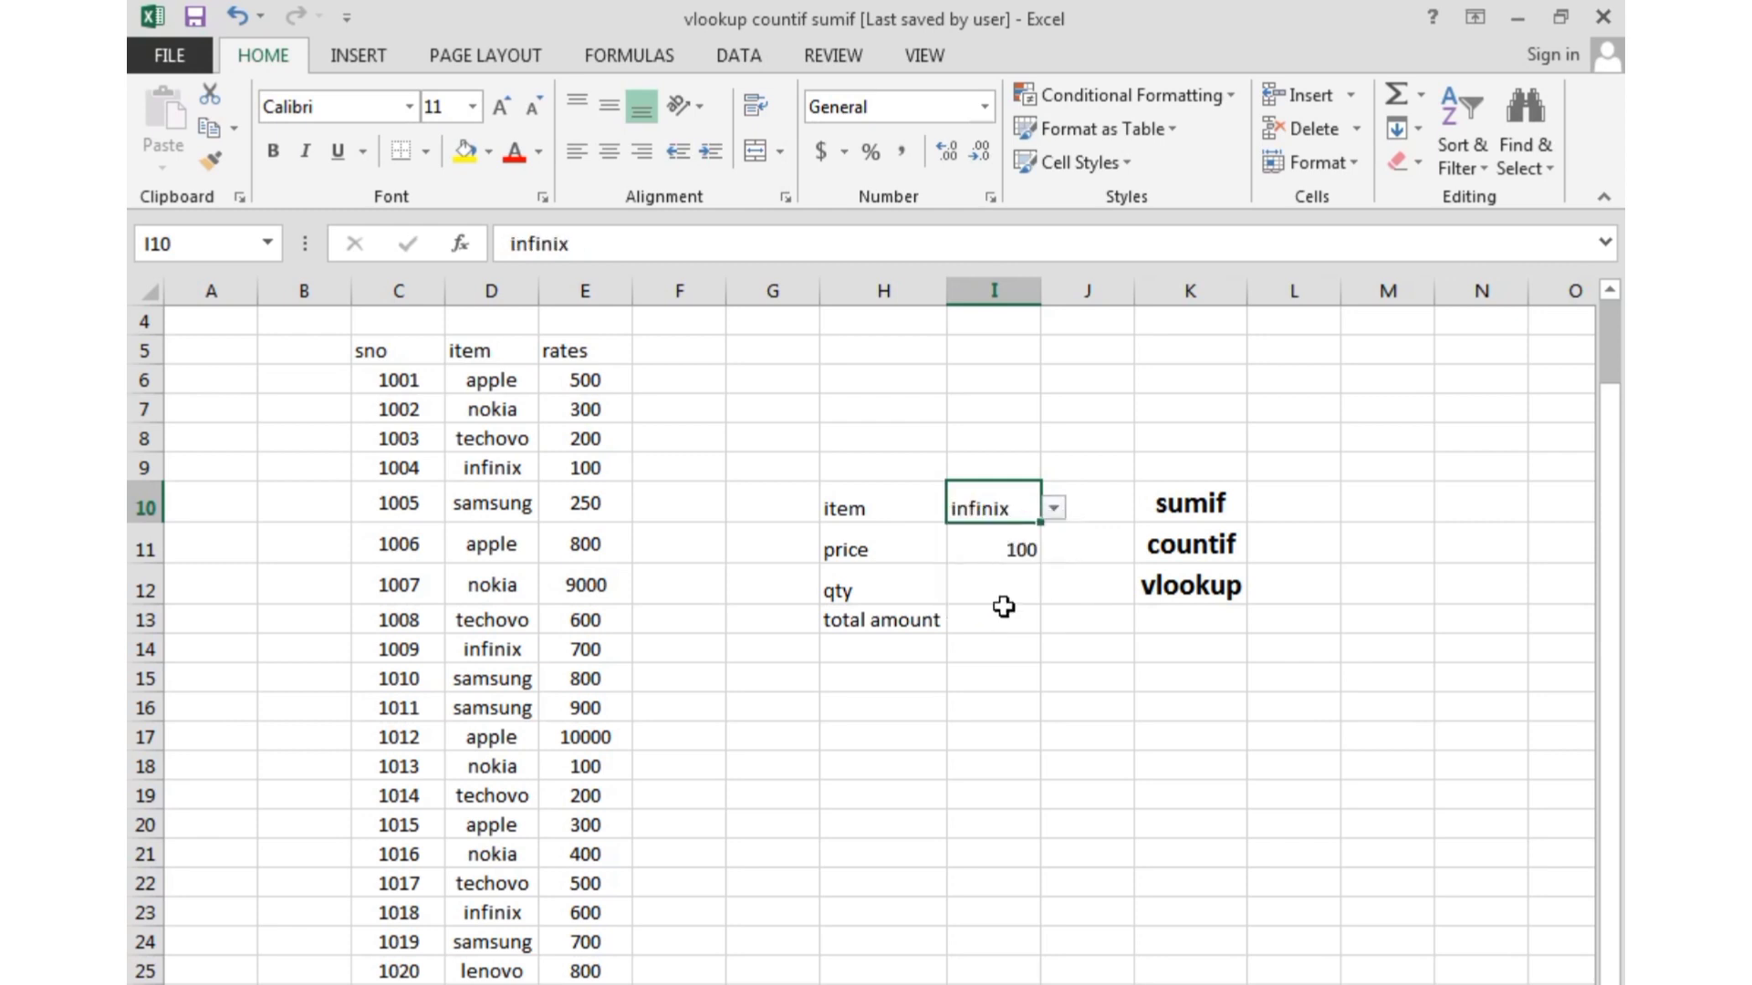
click(1004, 611)
click(1023, 549)
click(1028, 511)
click(1051, 509)
click(1100, 665)
Enter the formula =countif(D6:D25,I10) in qty cell I12 to count the selected item's entries.
click(1000, 581)
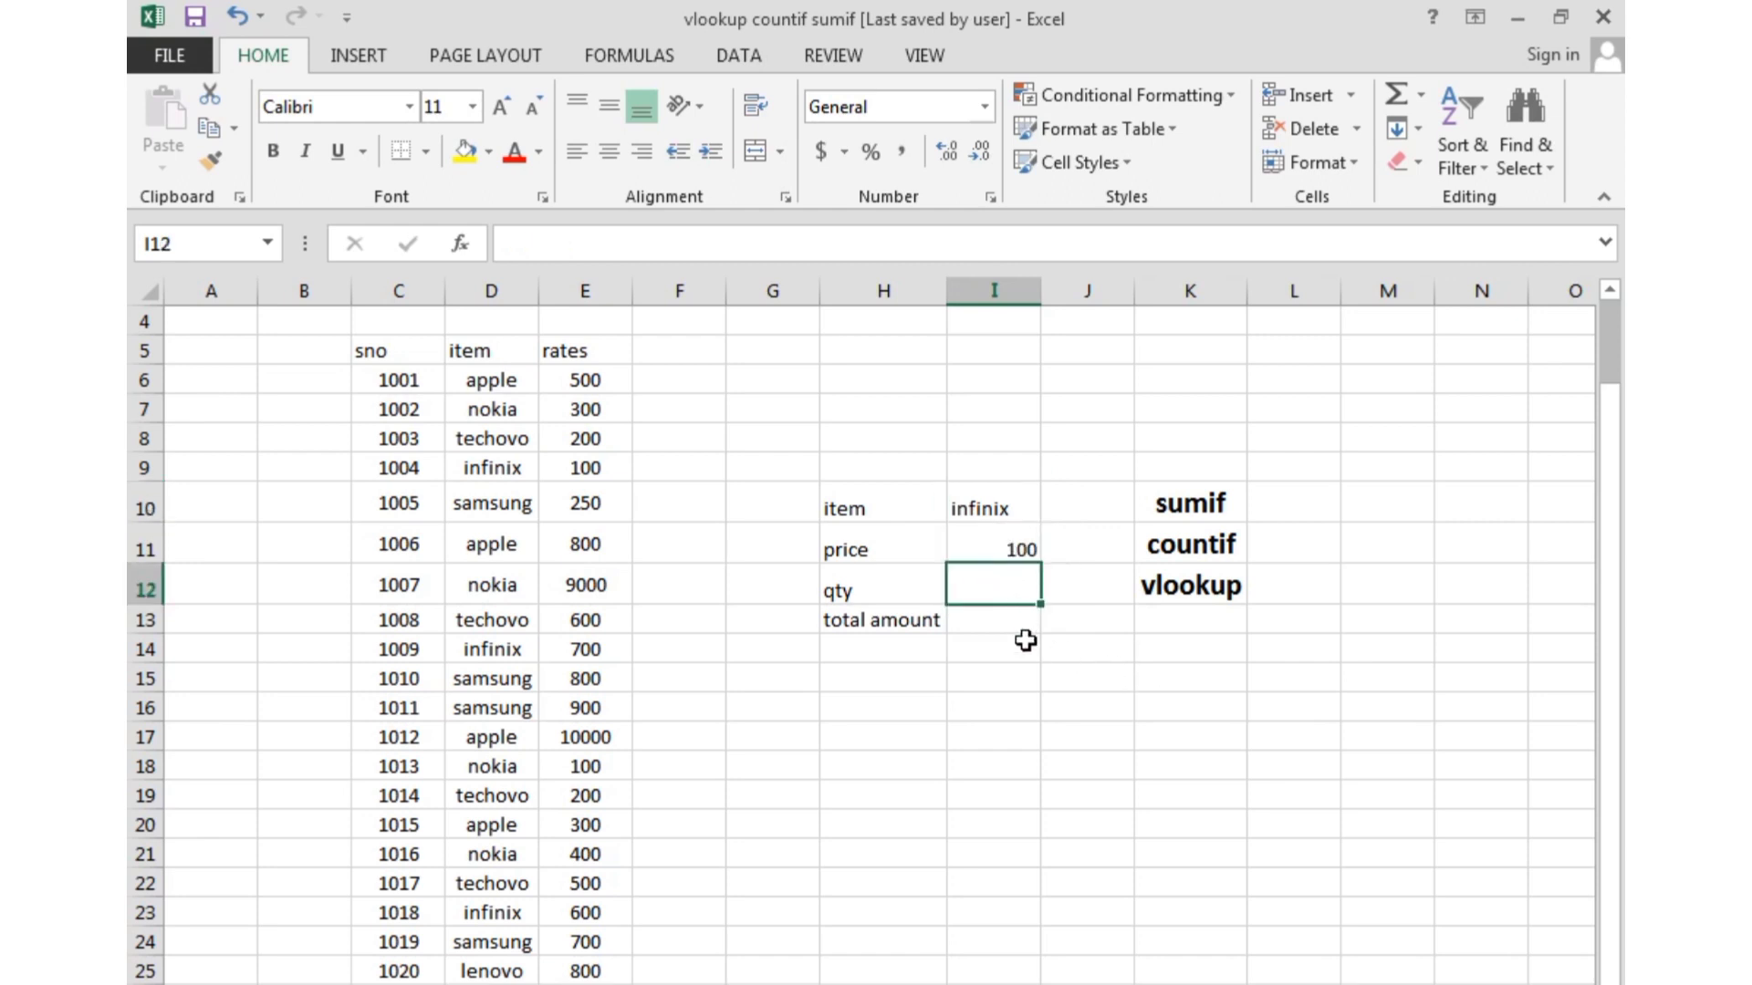
click(1029, 675)
click(1025, 591)
text(=co)
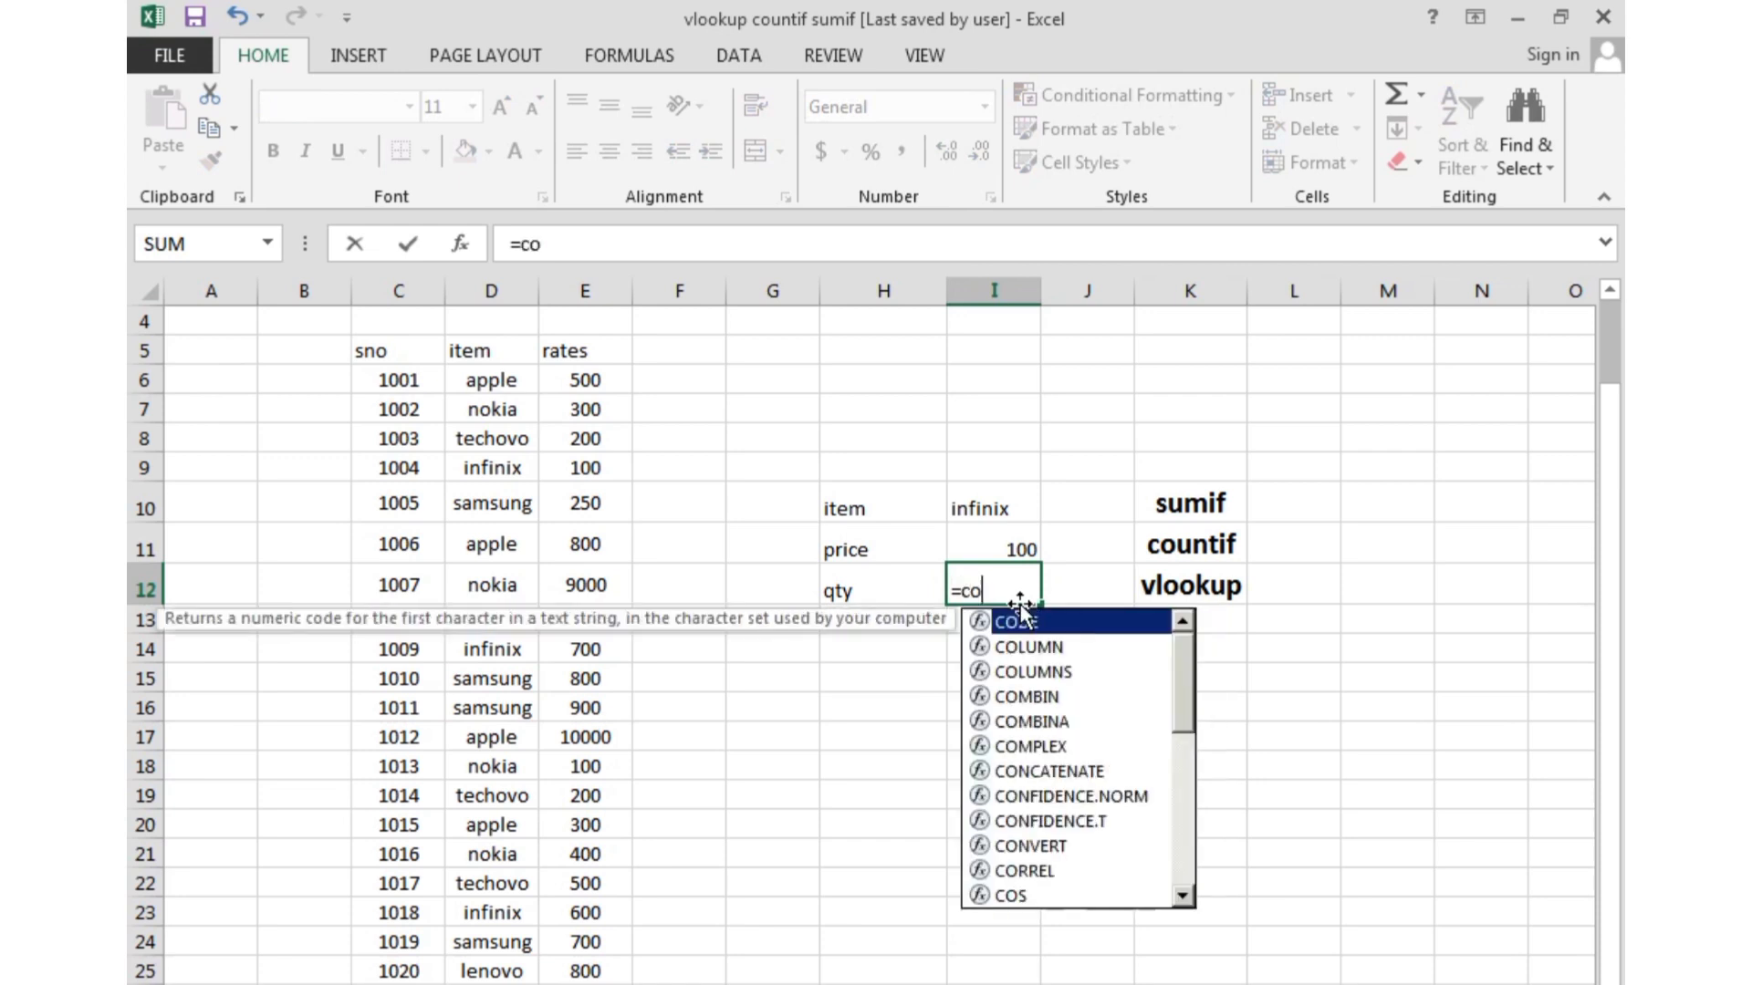
text(untif)
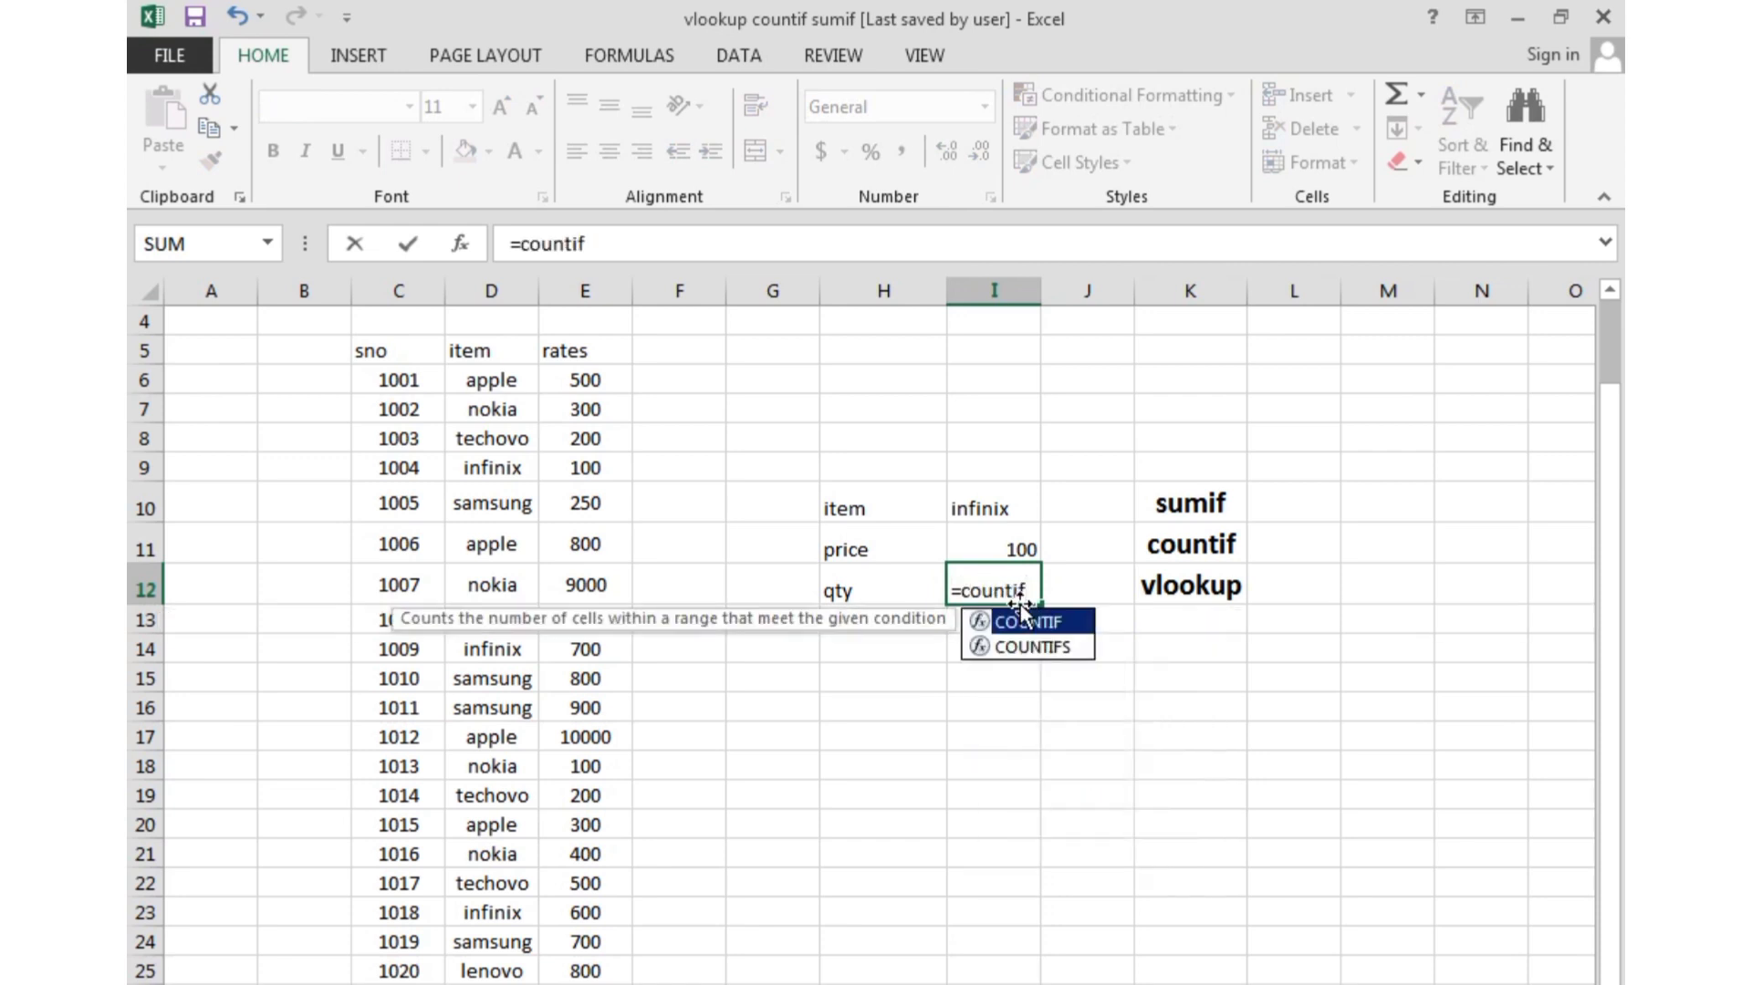
text(()
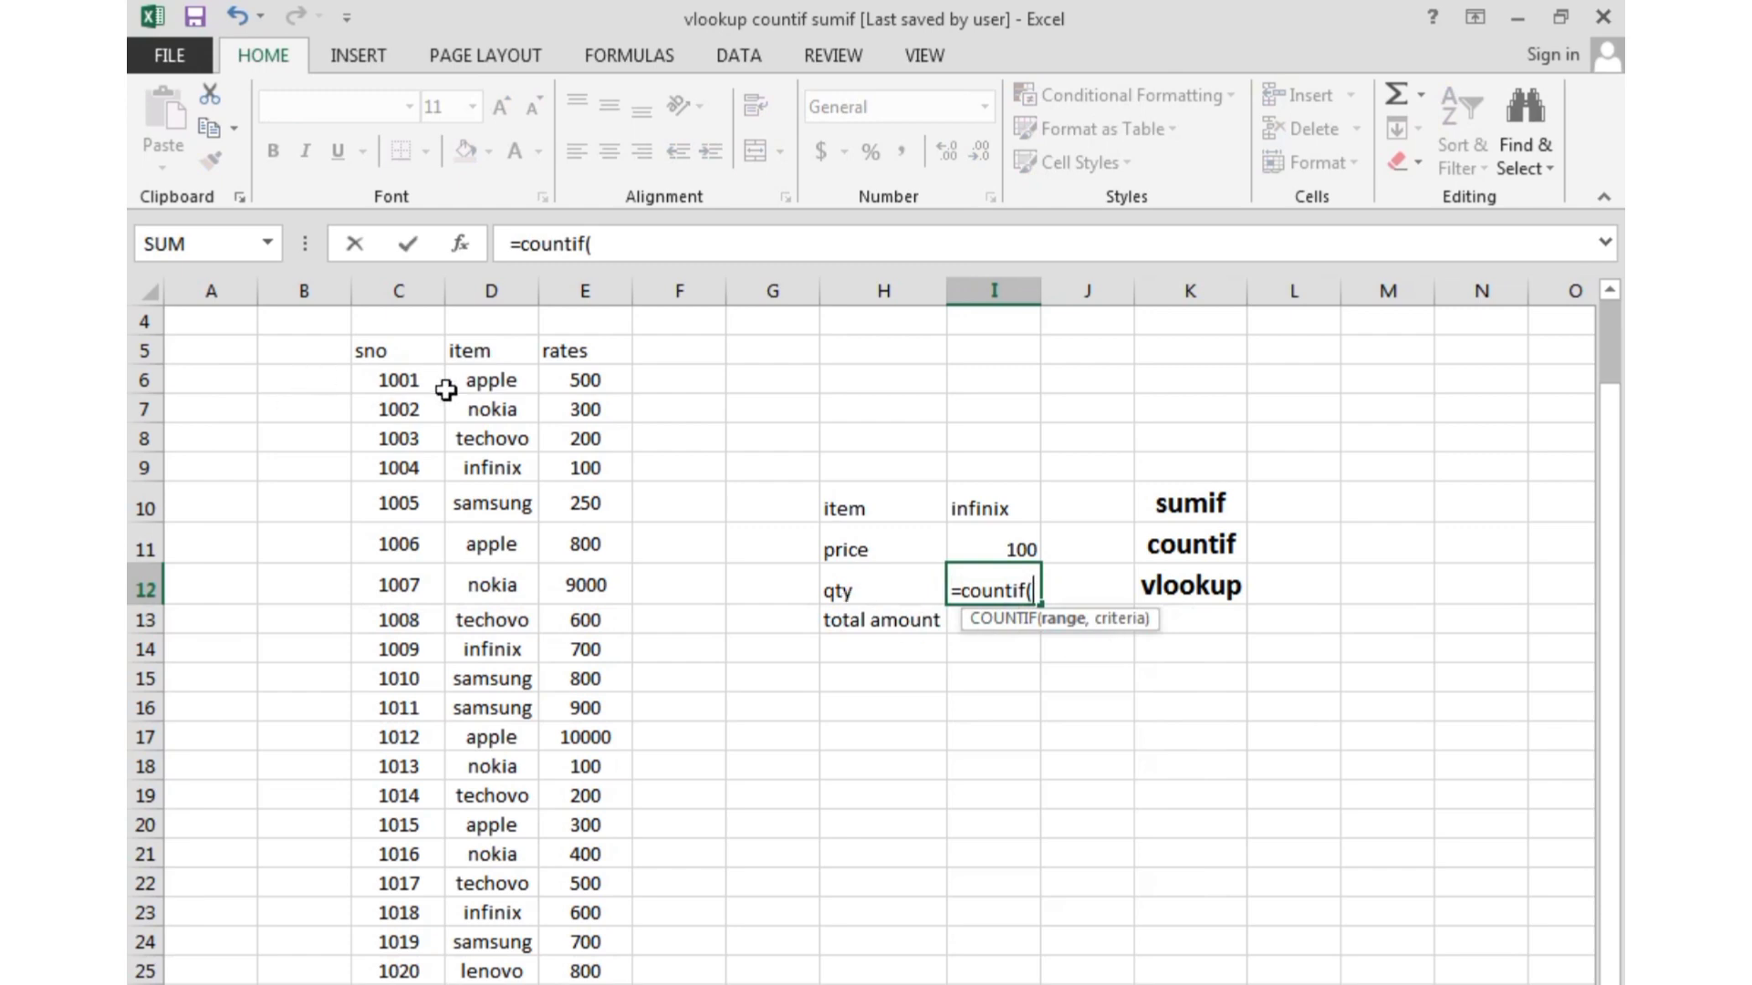
click(493, 387)
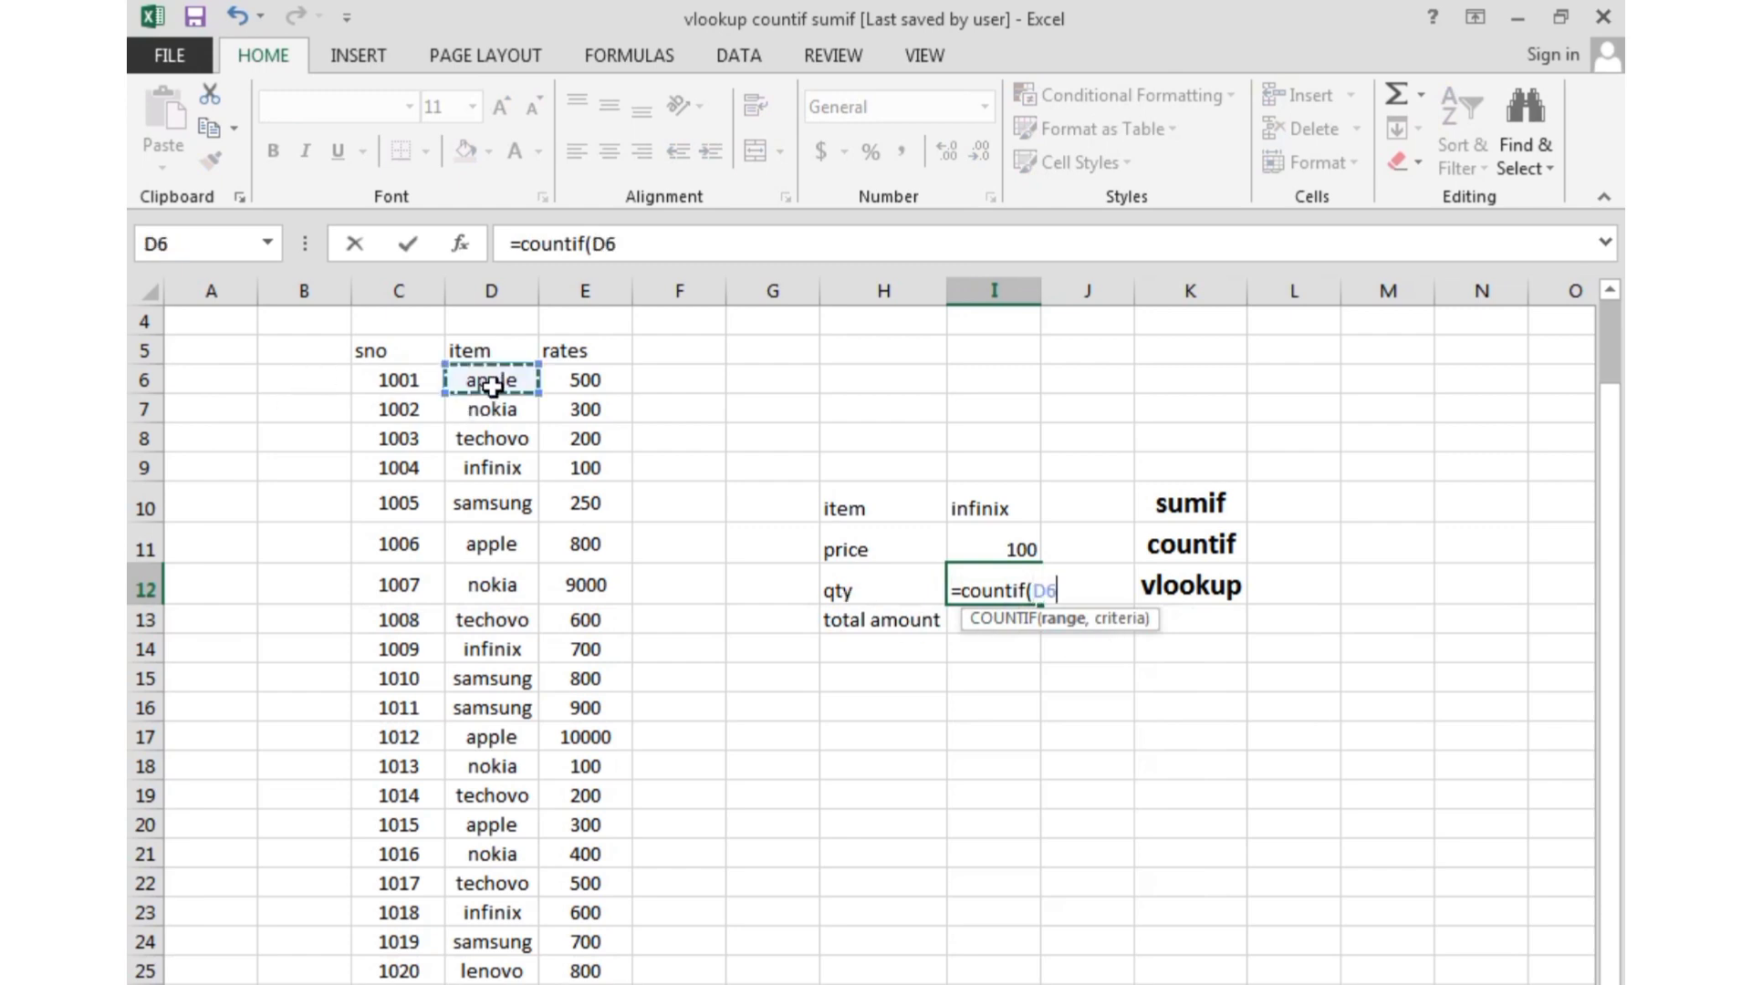
drag(493, 387, 493, 974)
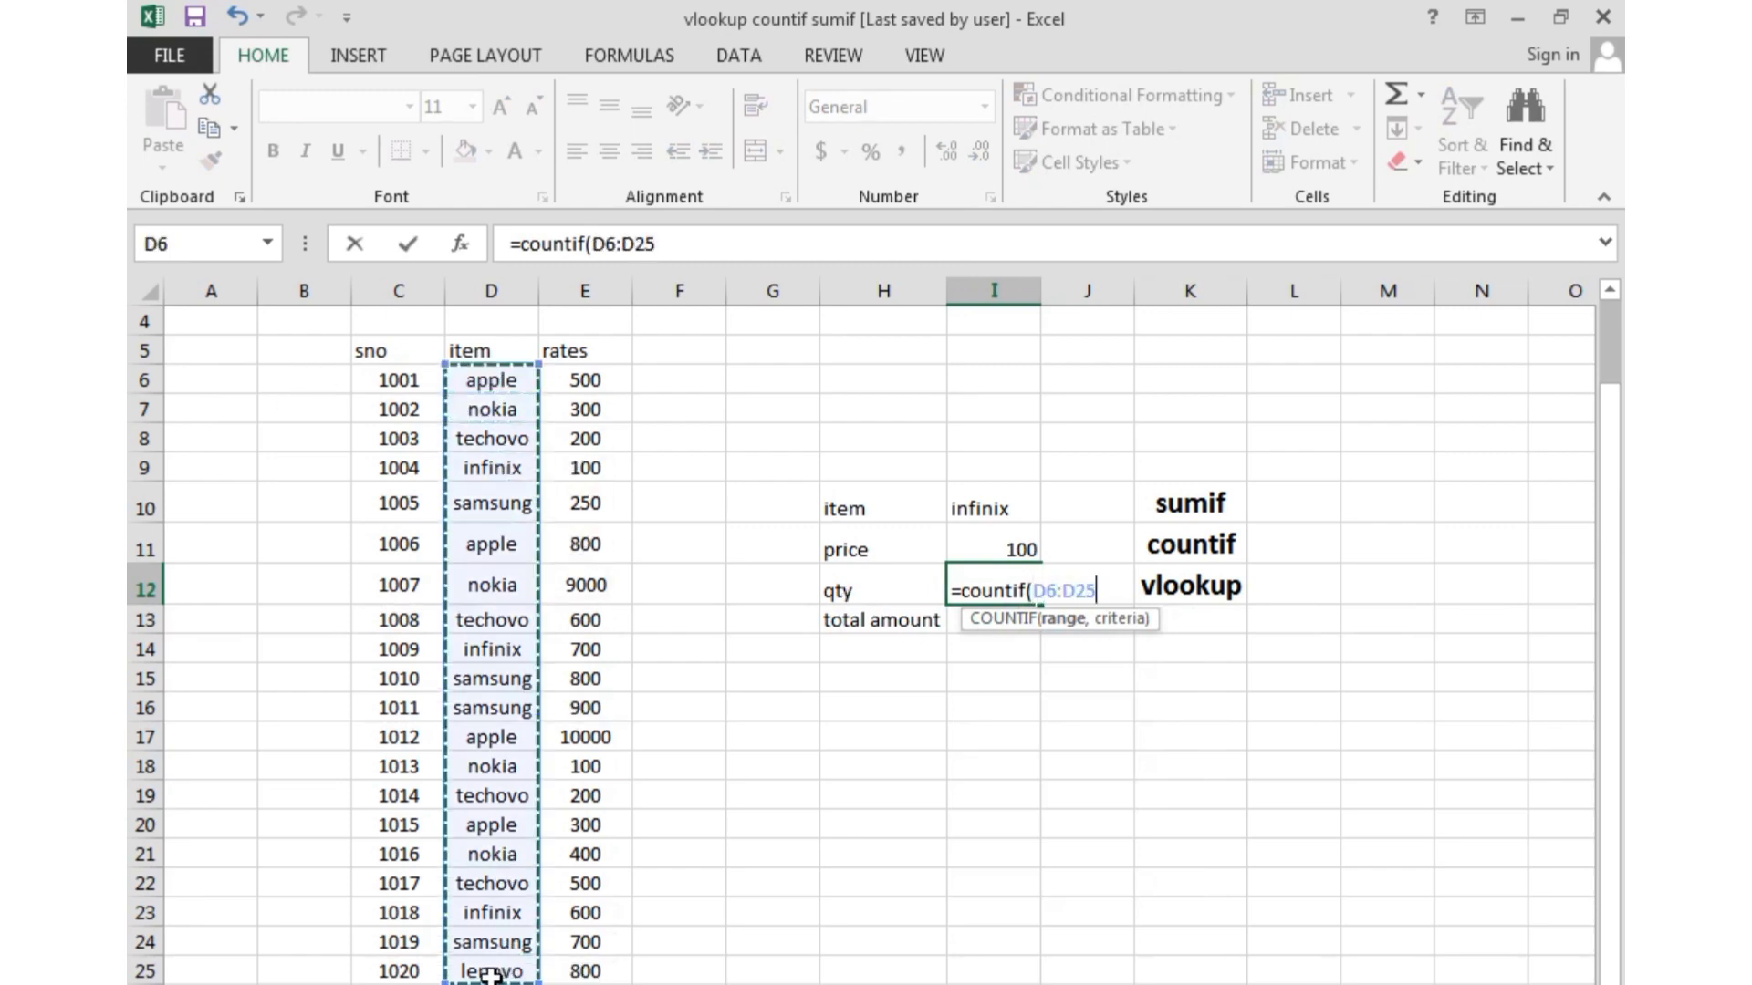
text(,)
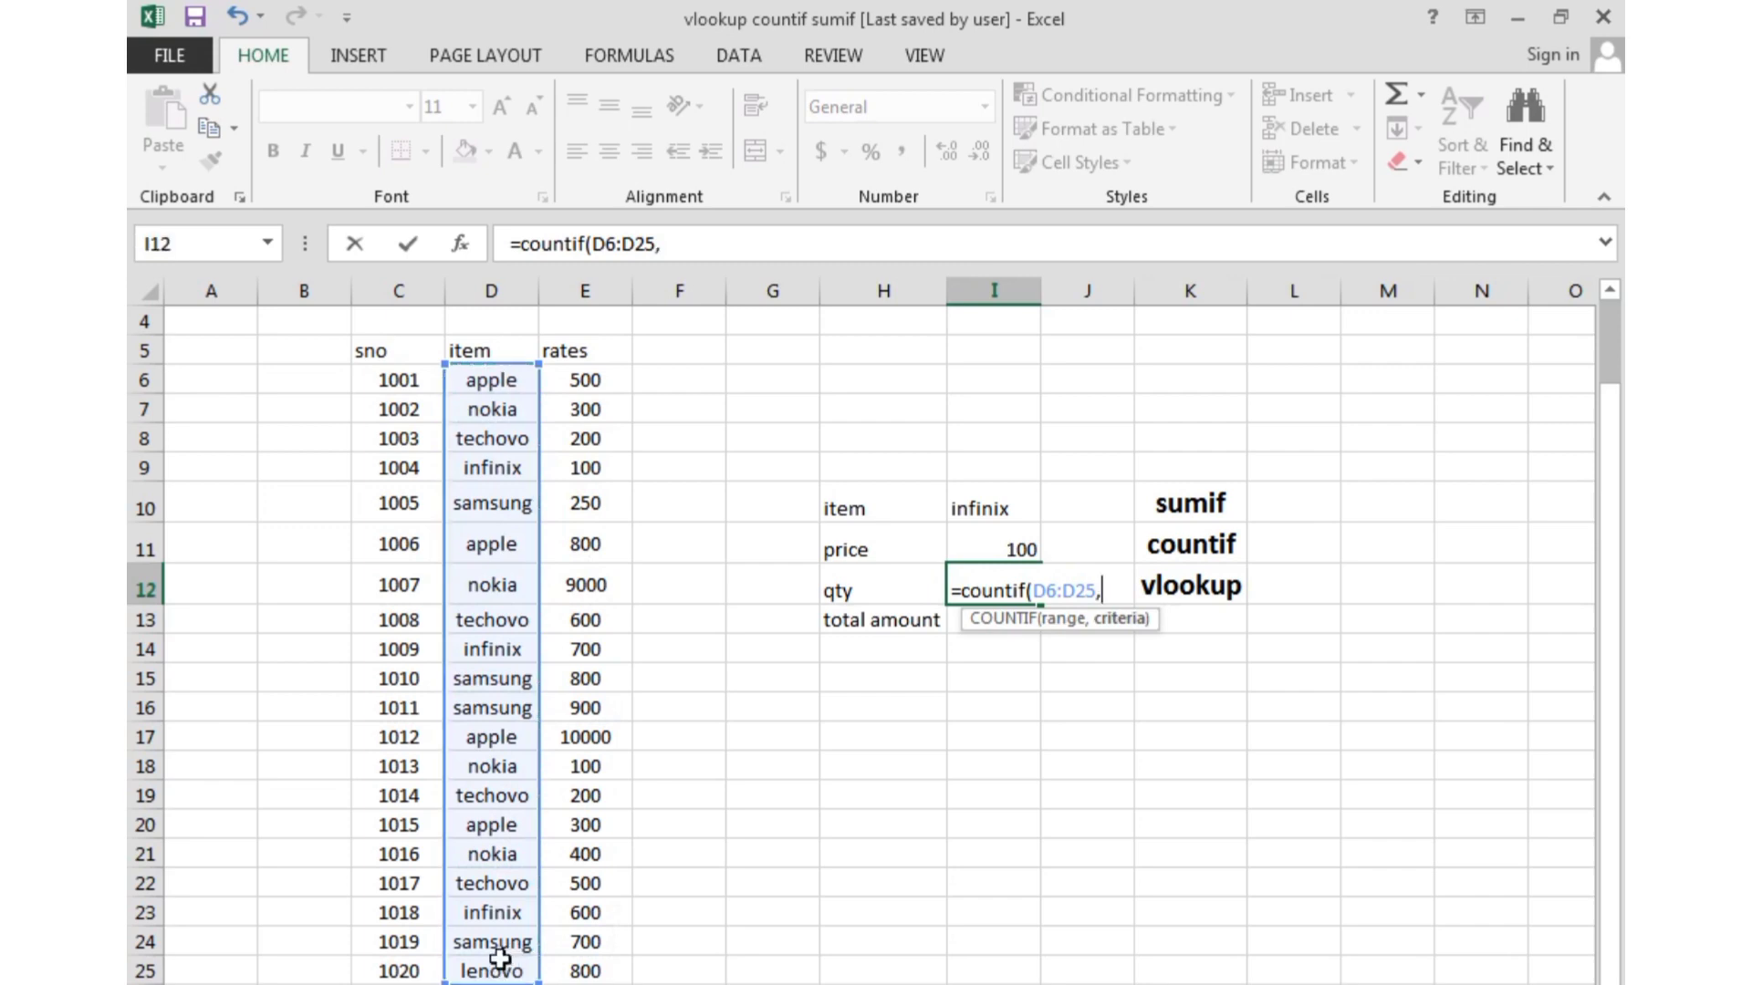
click(990, 510)
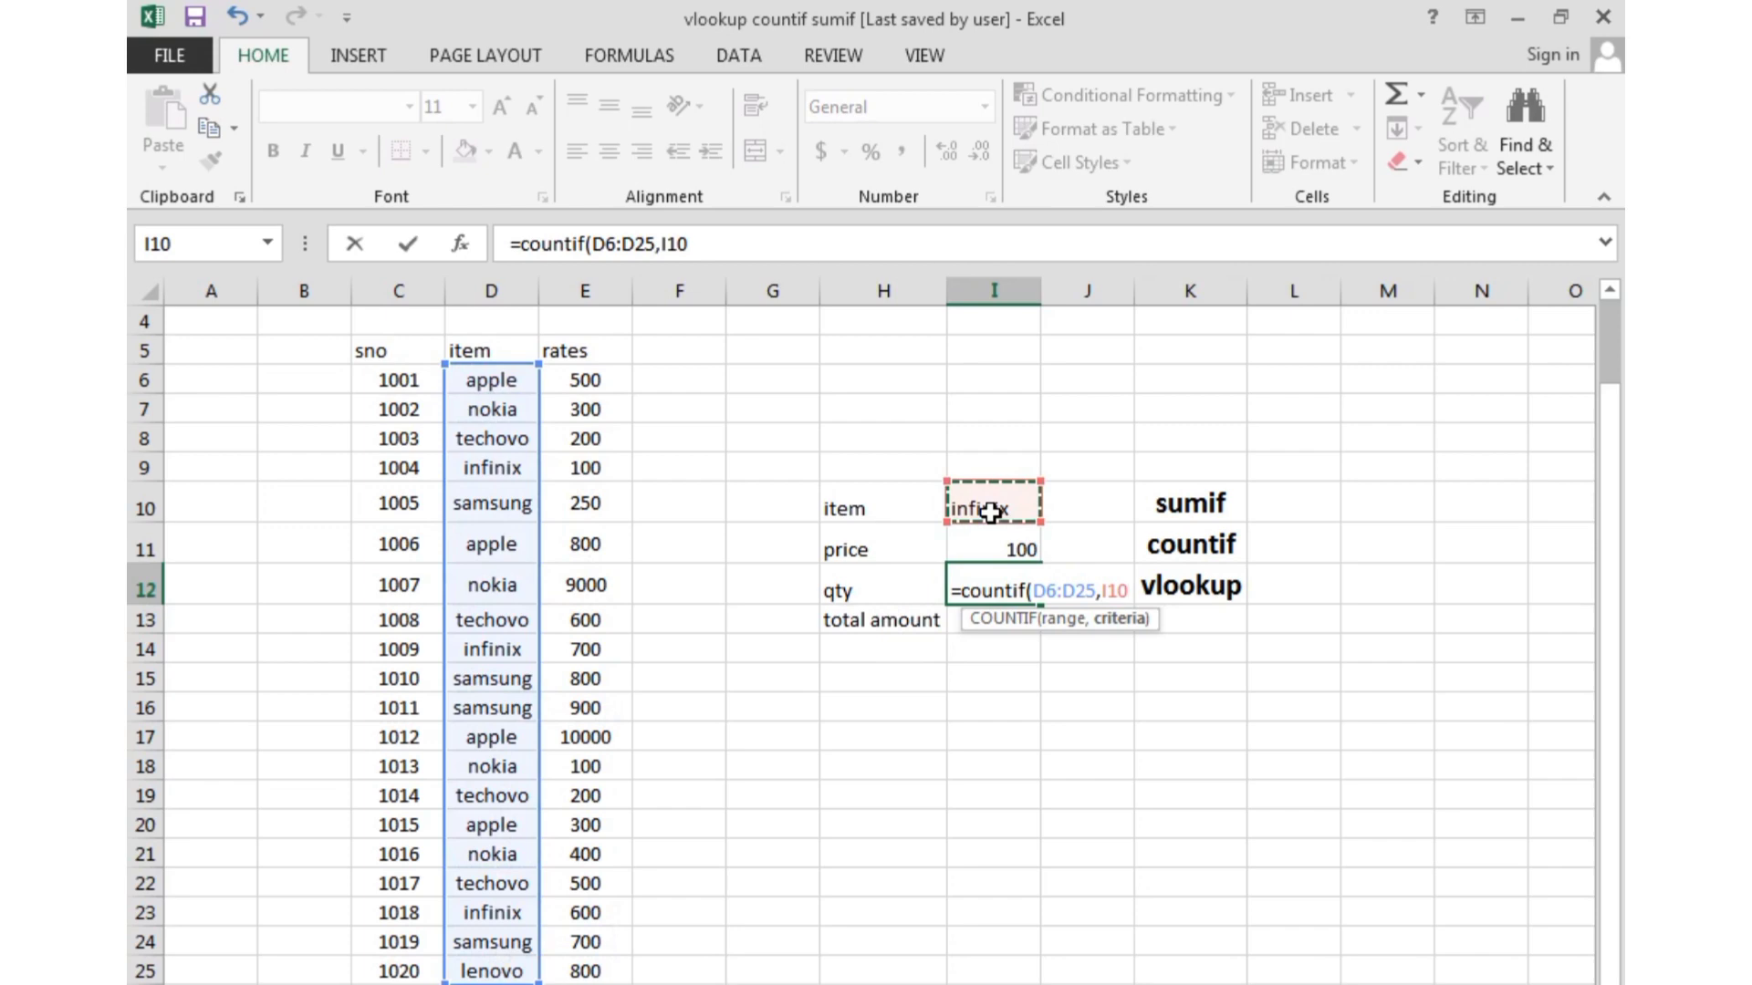
text())
key(Return)
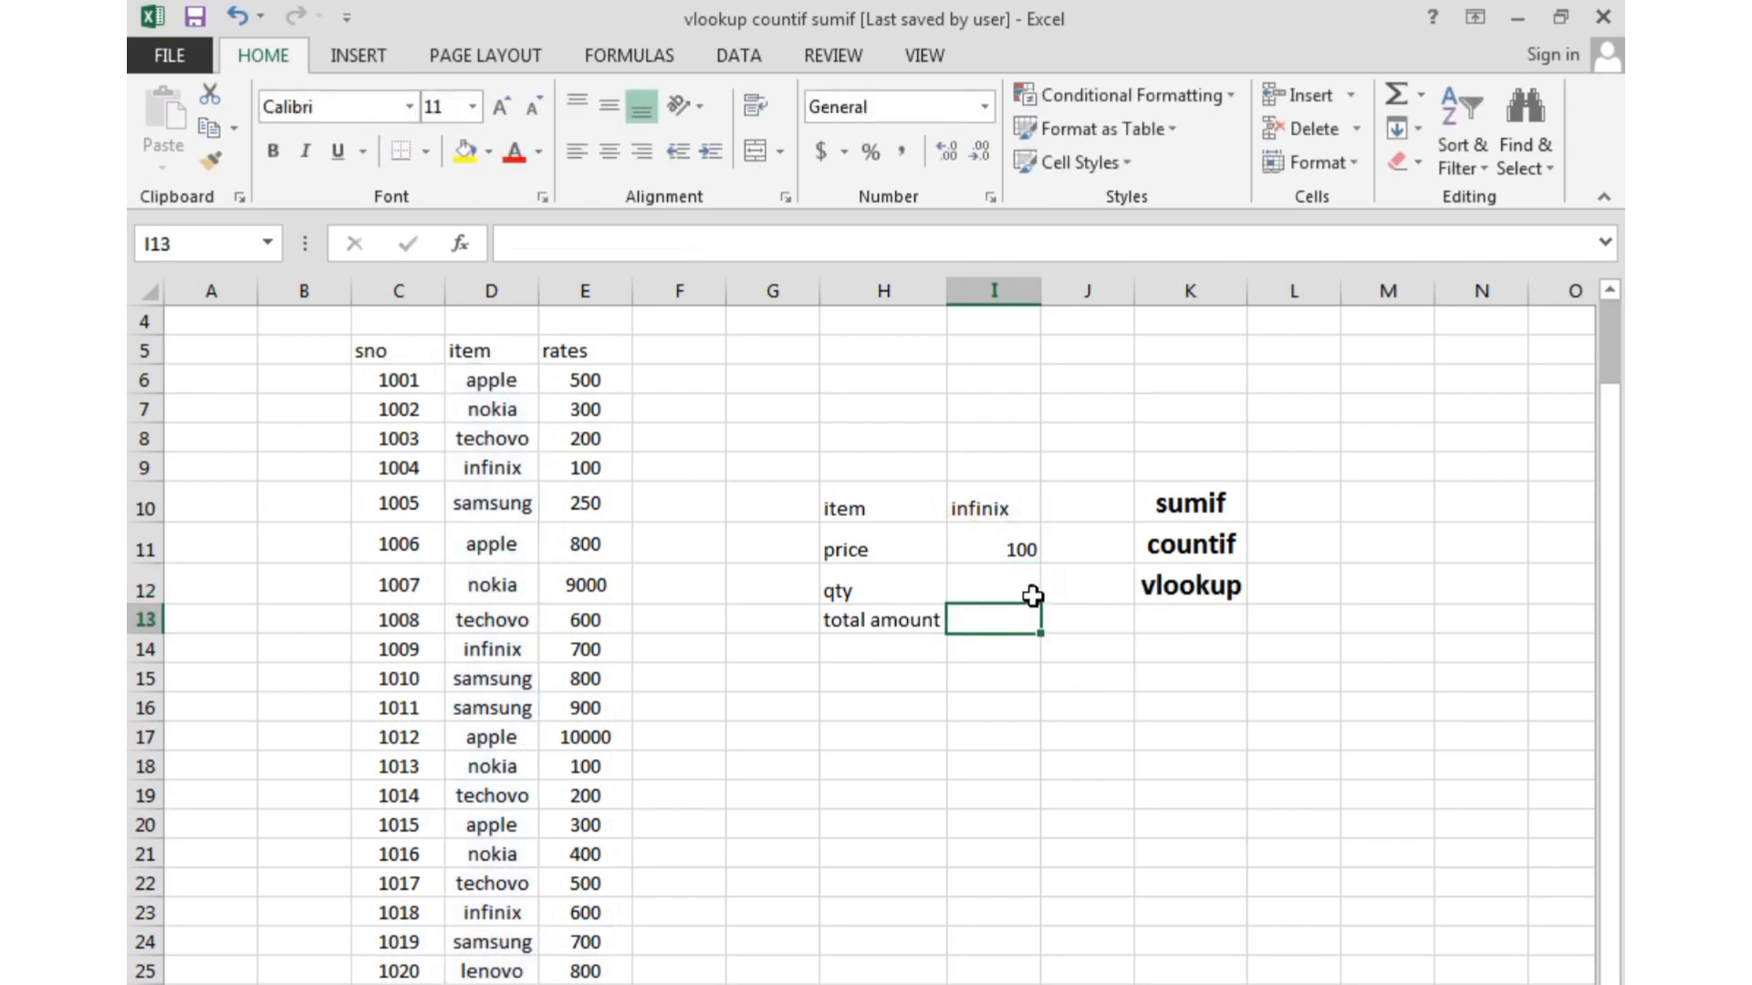
click(1032, 595)
click(1039, 746)
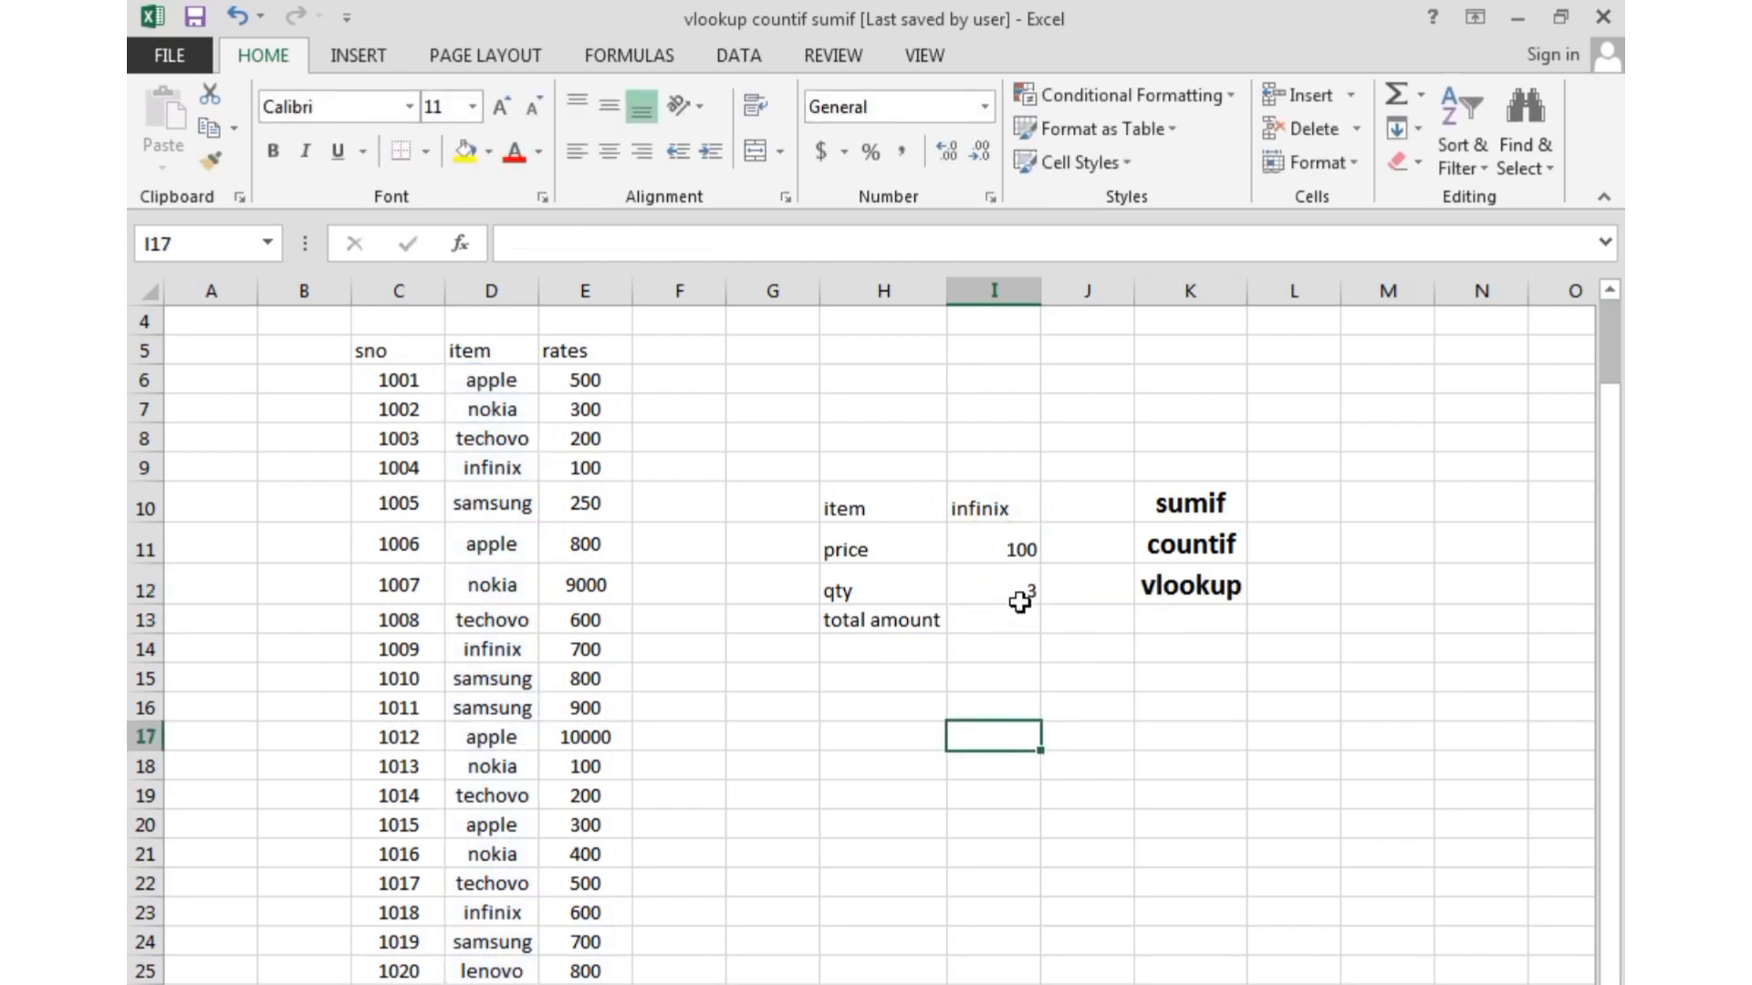
Test the price and qty formulas by choosing samsung, nokia, apple, nokia again and finally infinix in cell I10.
click(1001, 511)
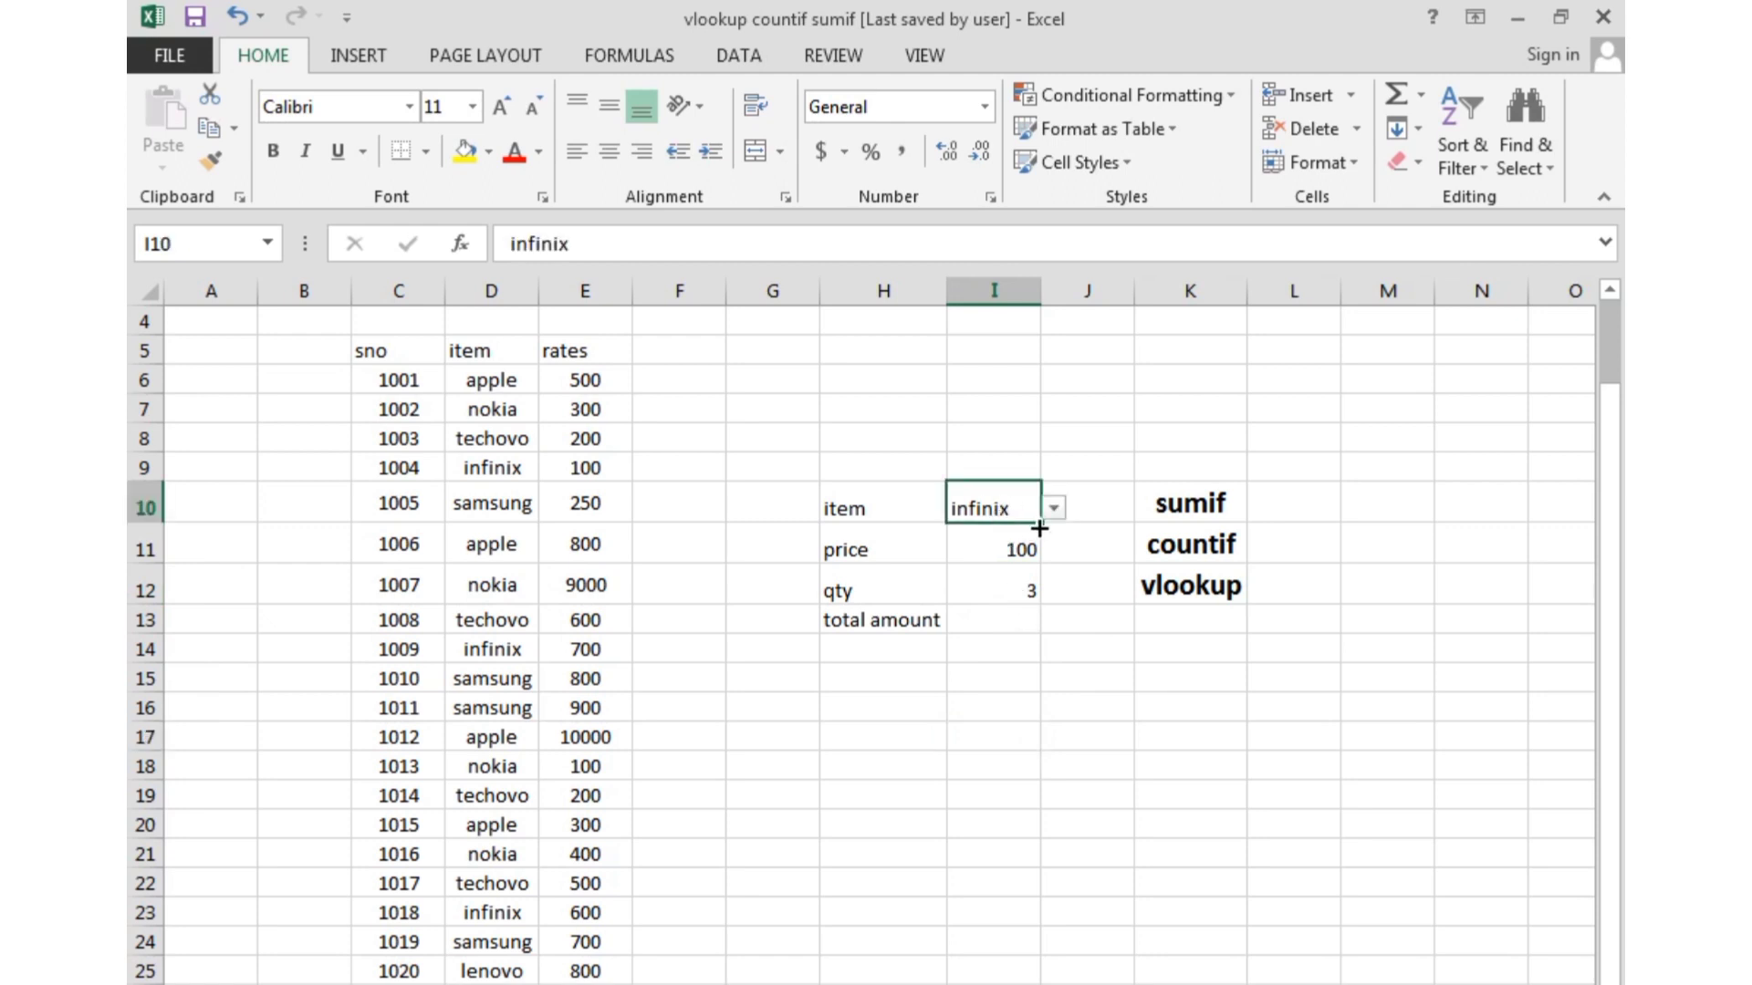
click(1055, 505)
click(1014, 611)
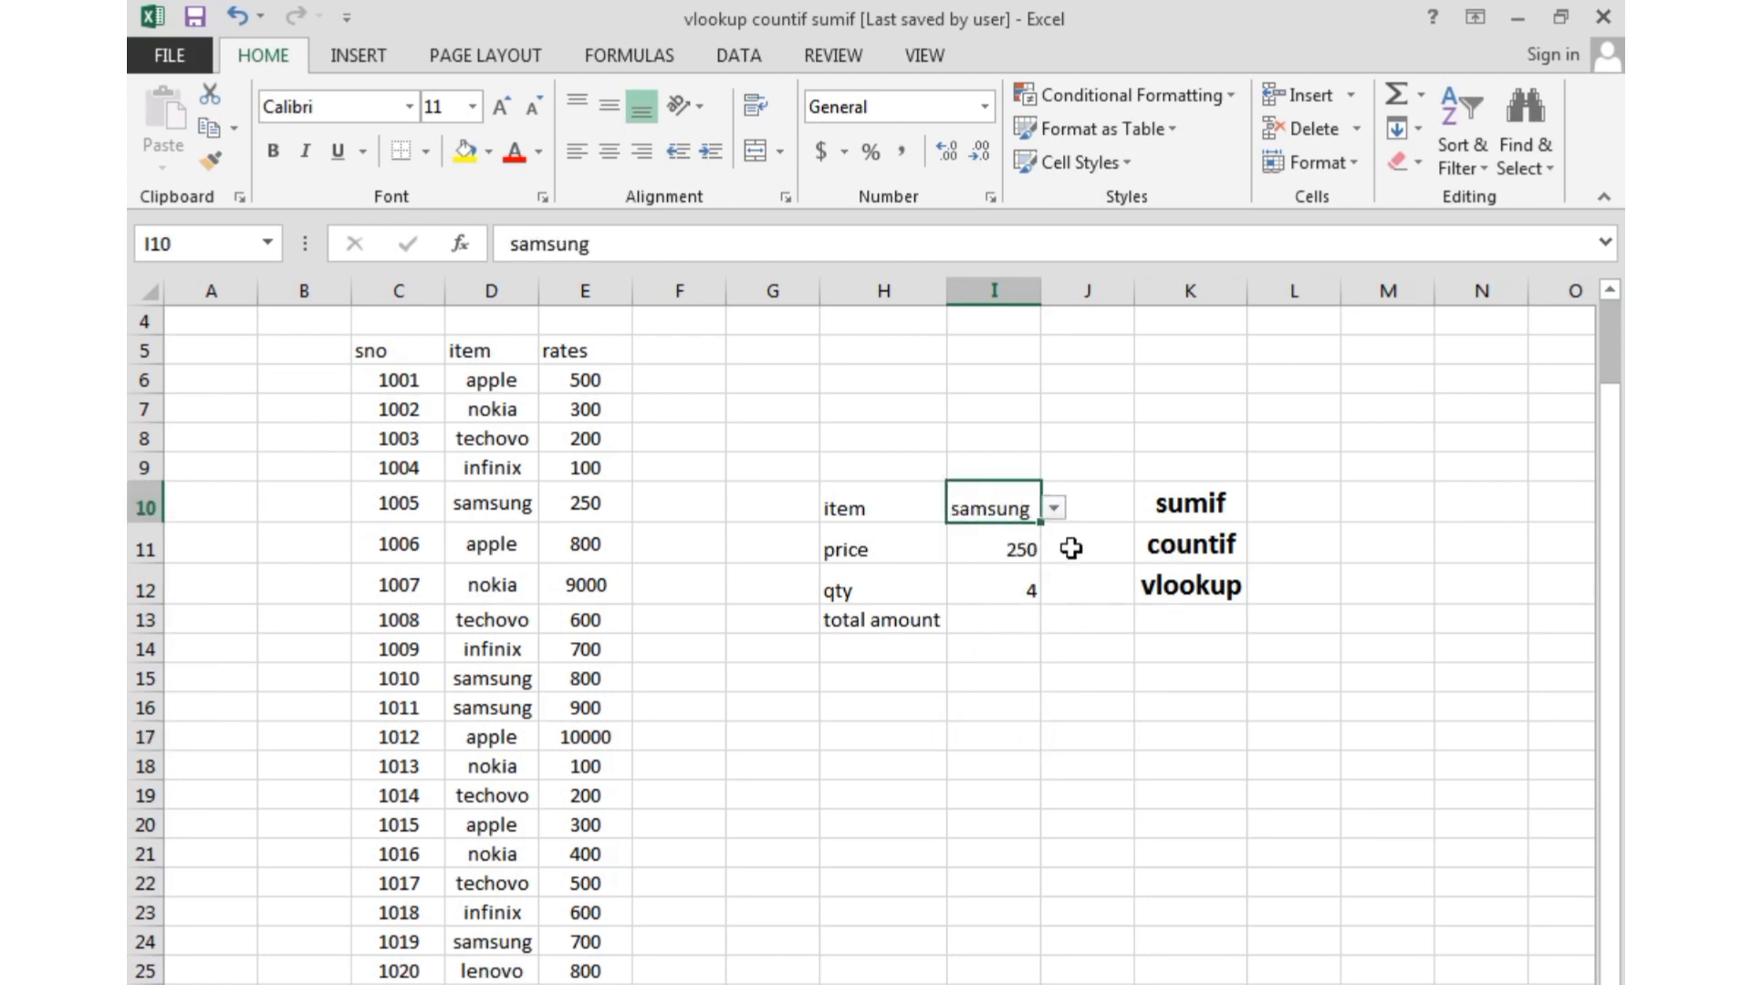
click(1055, 507)
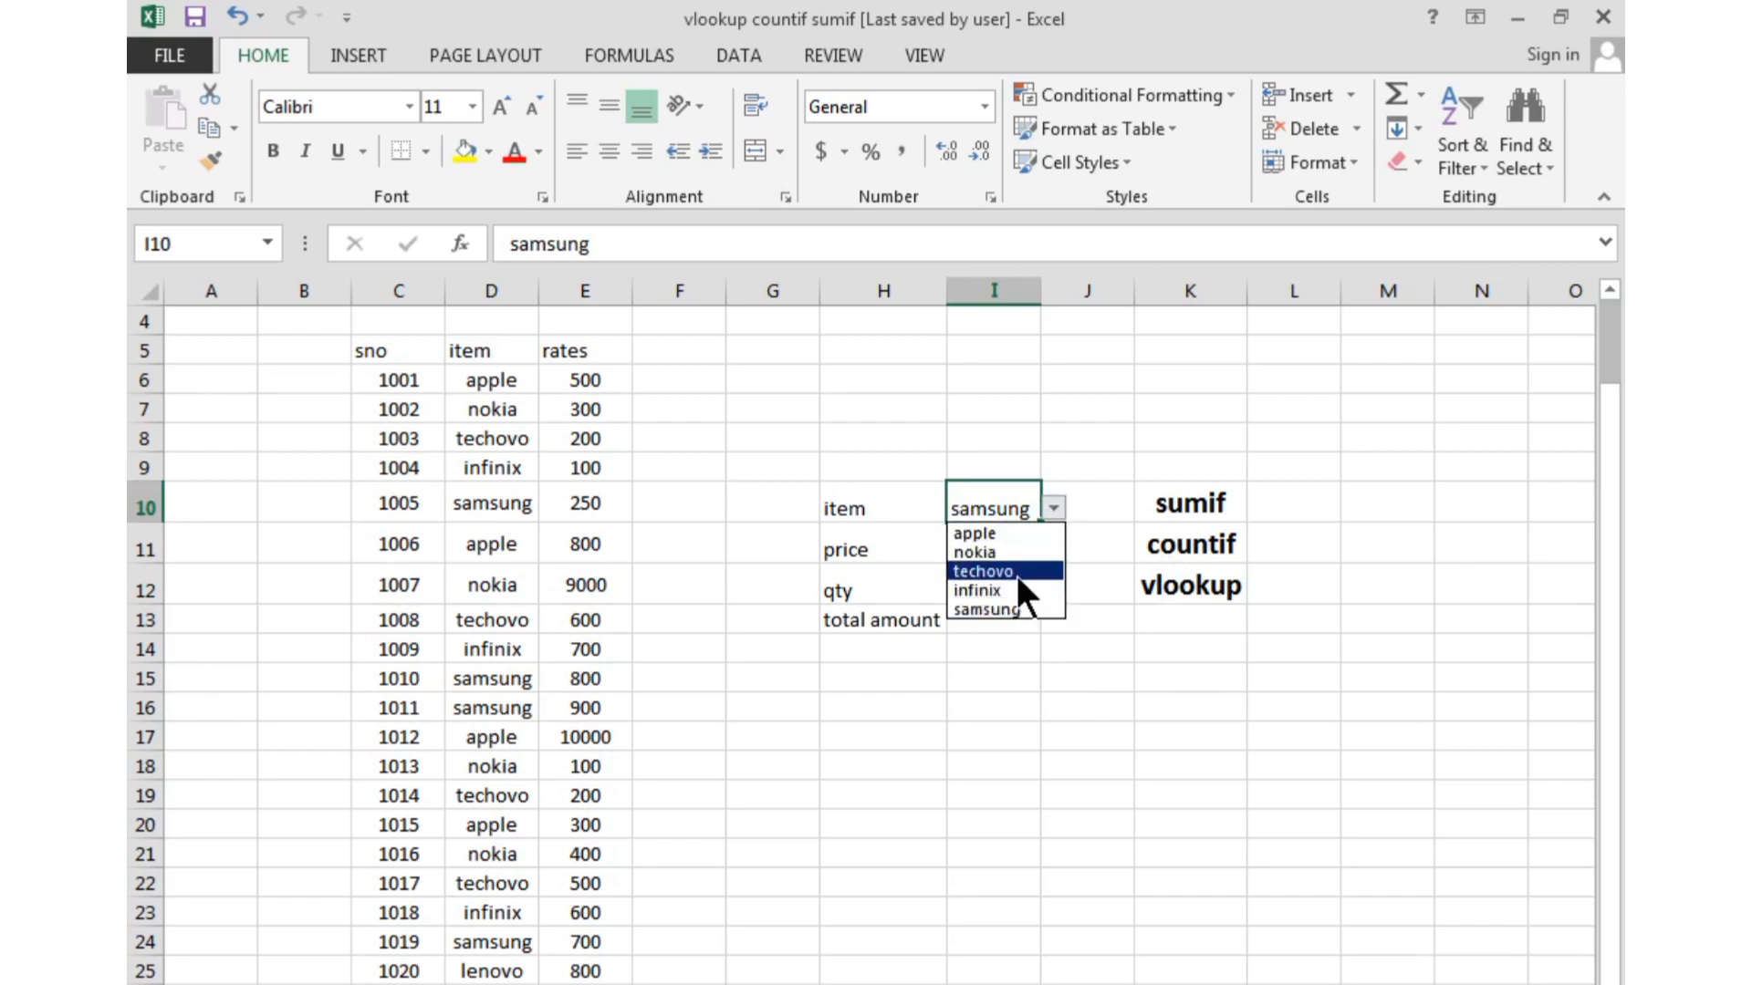
click(1015, 548)
click(1054, 508)
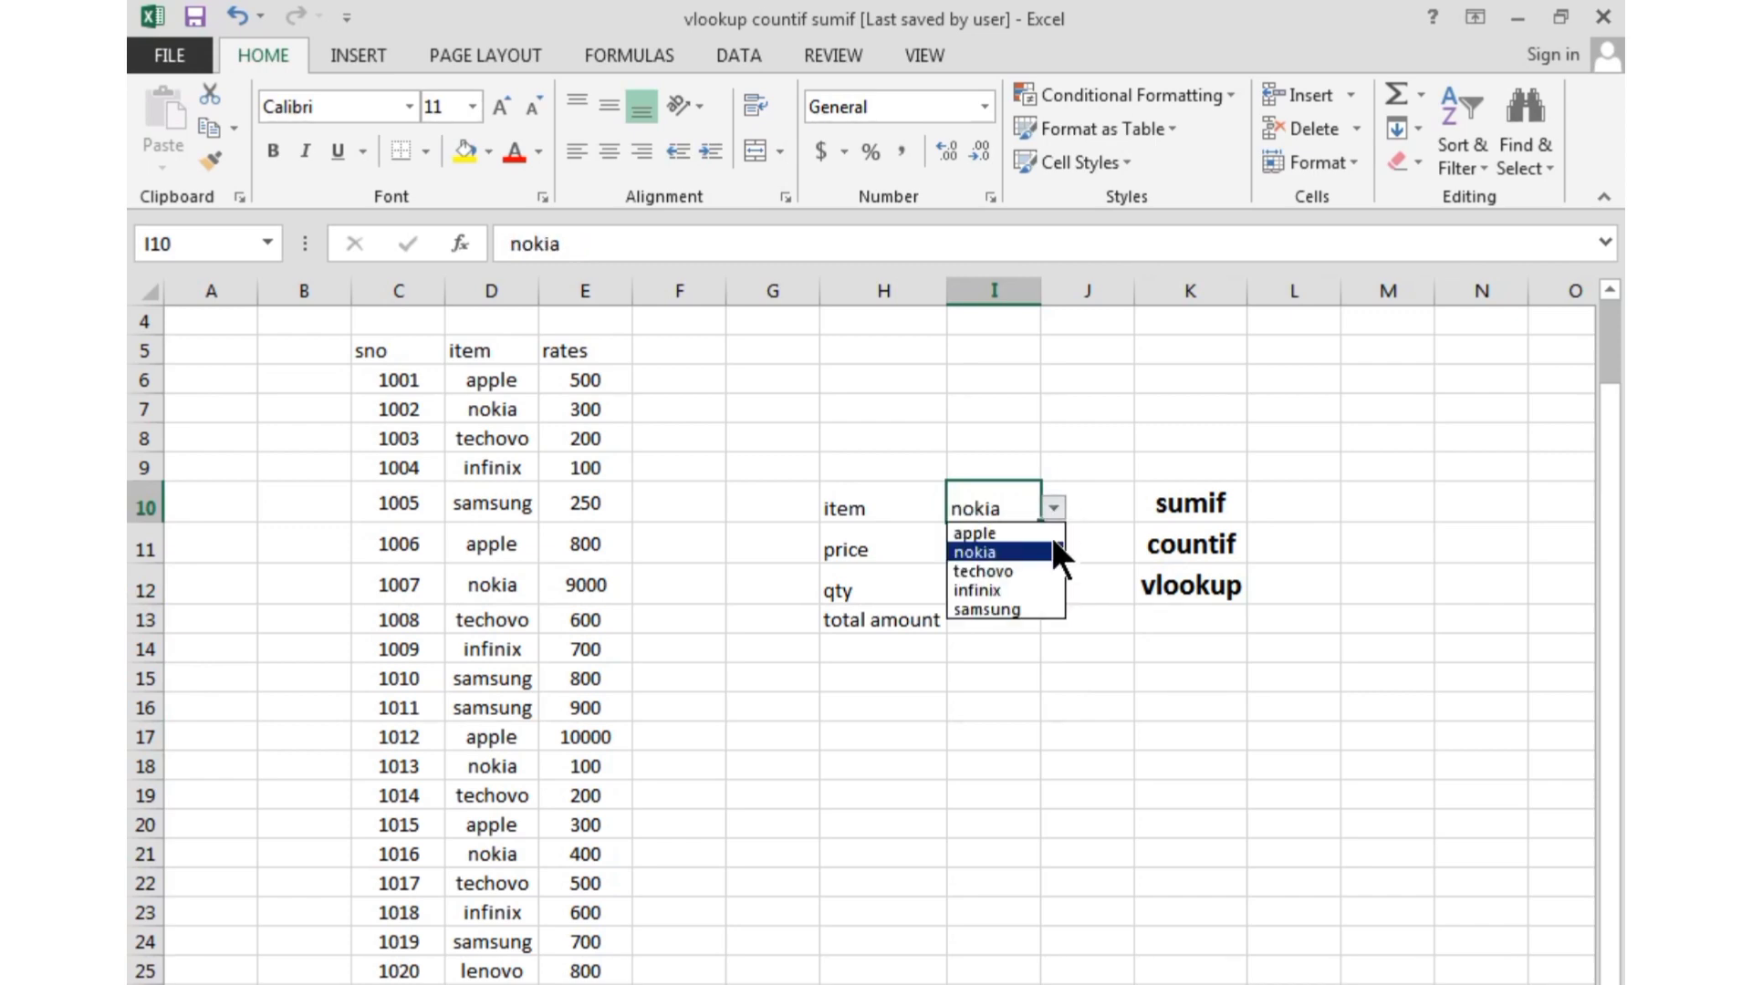
click(1008, 551)
key(ctrl+z)
click(1053, 508)
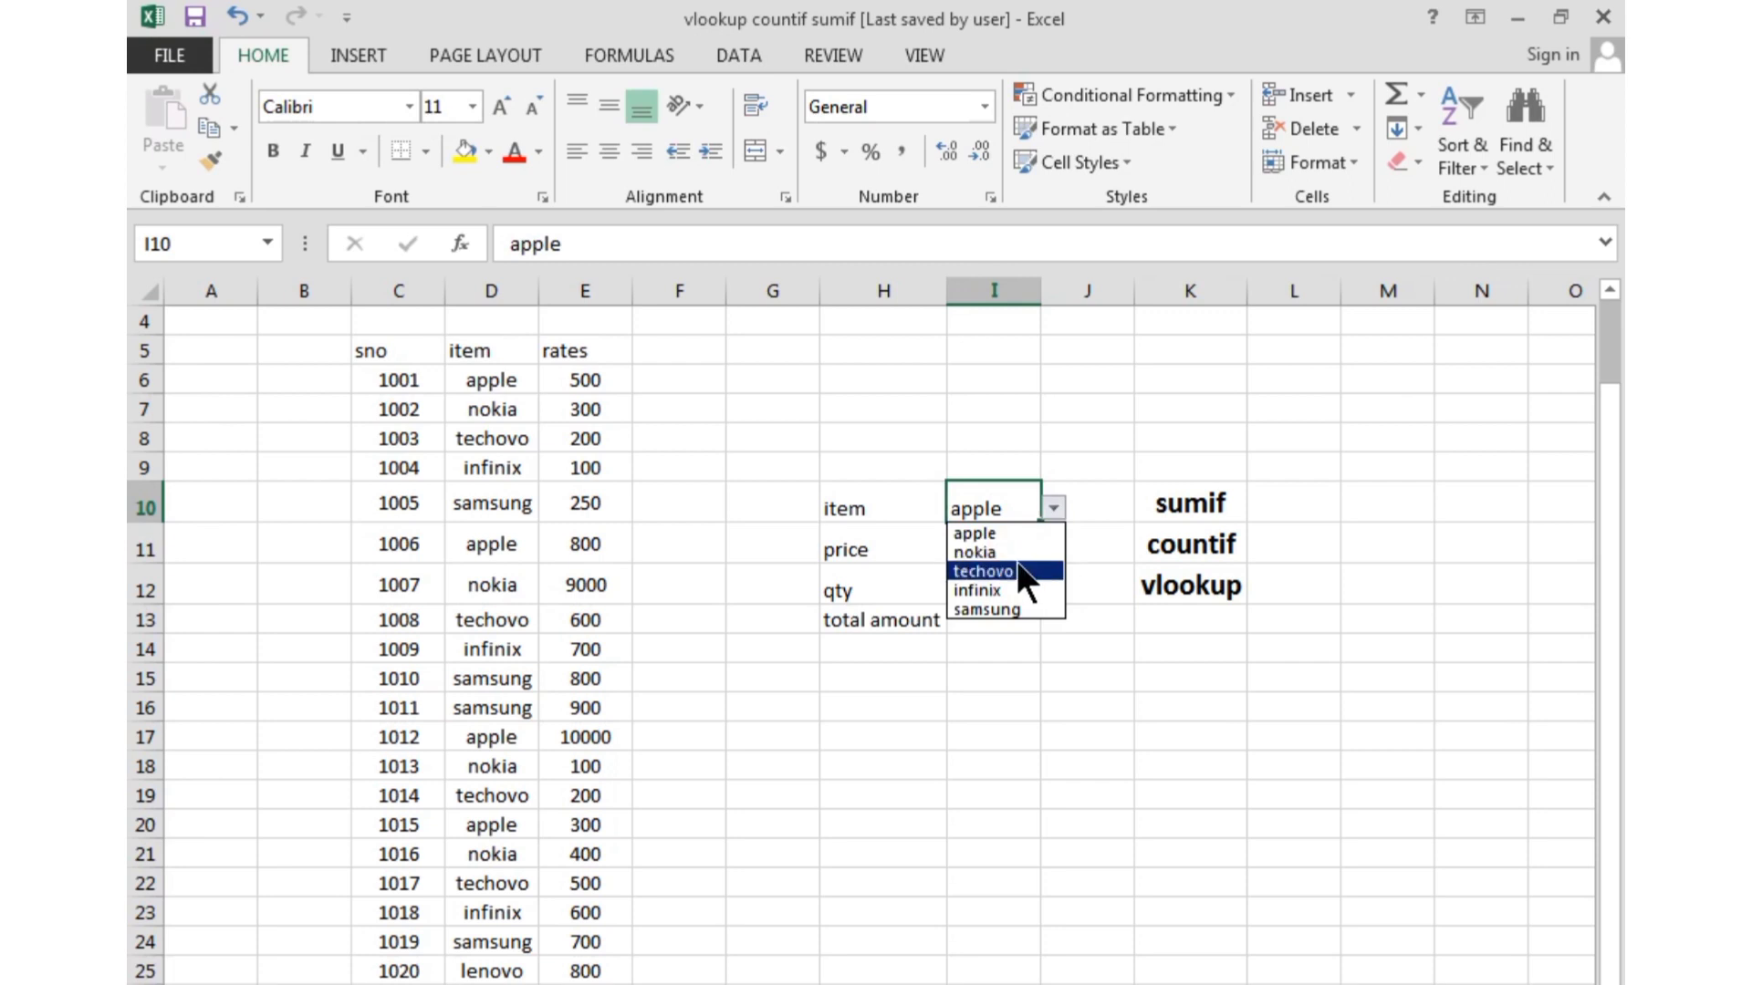
click(1016, 551)
click(1069, 504)
click(1024, 513)
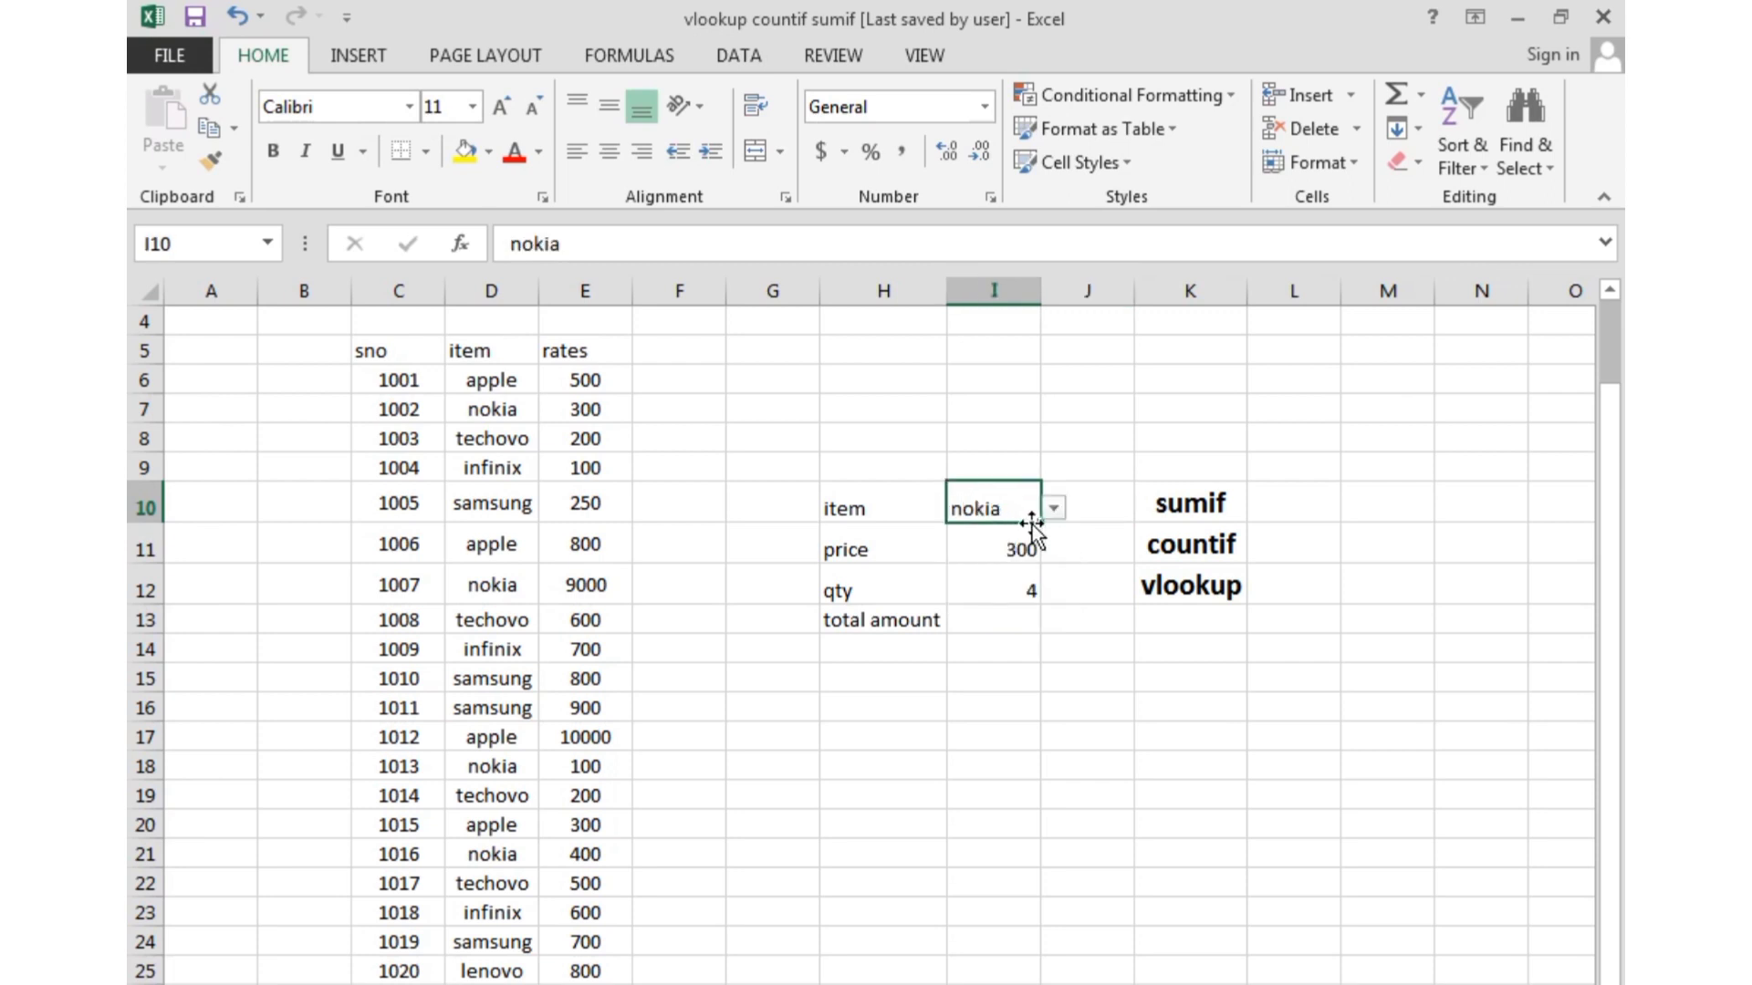
click(1052, 508)
click(1031, 589)
click(1010, 650)
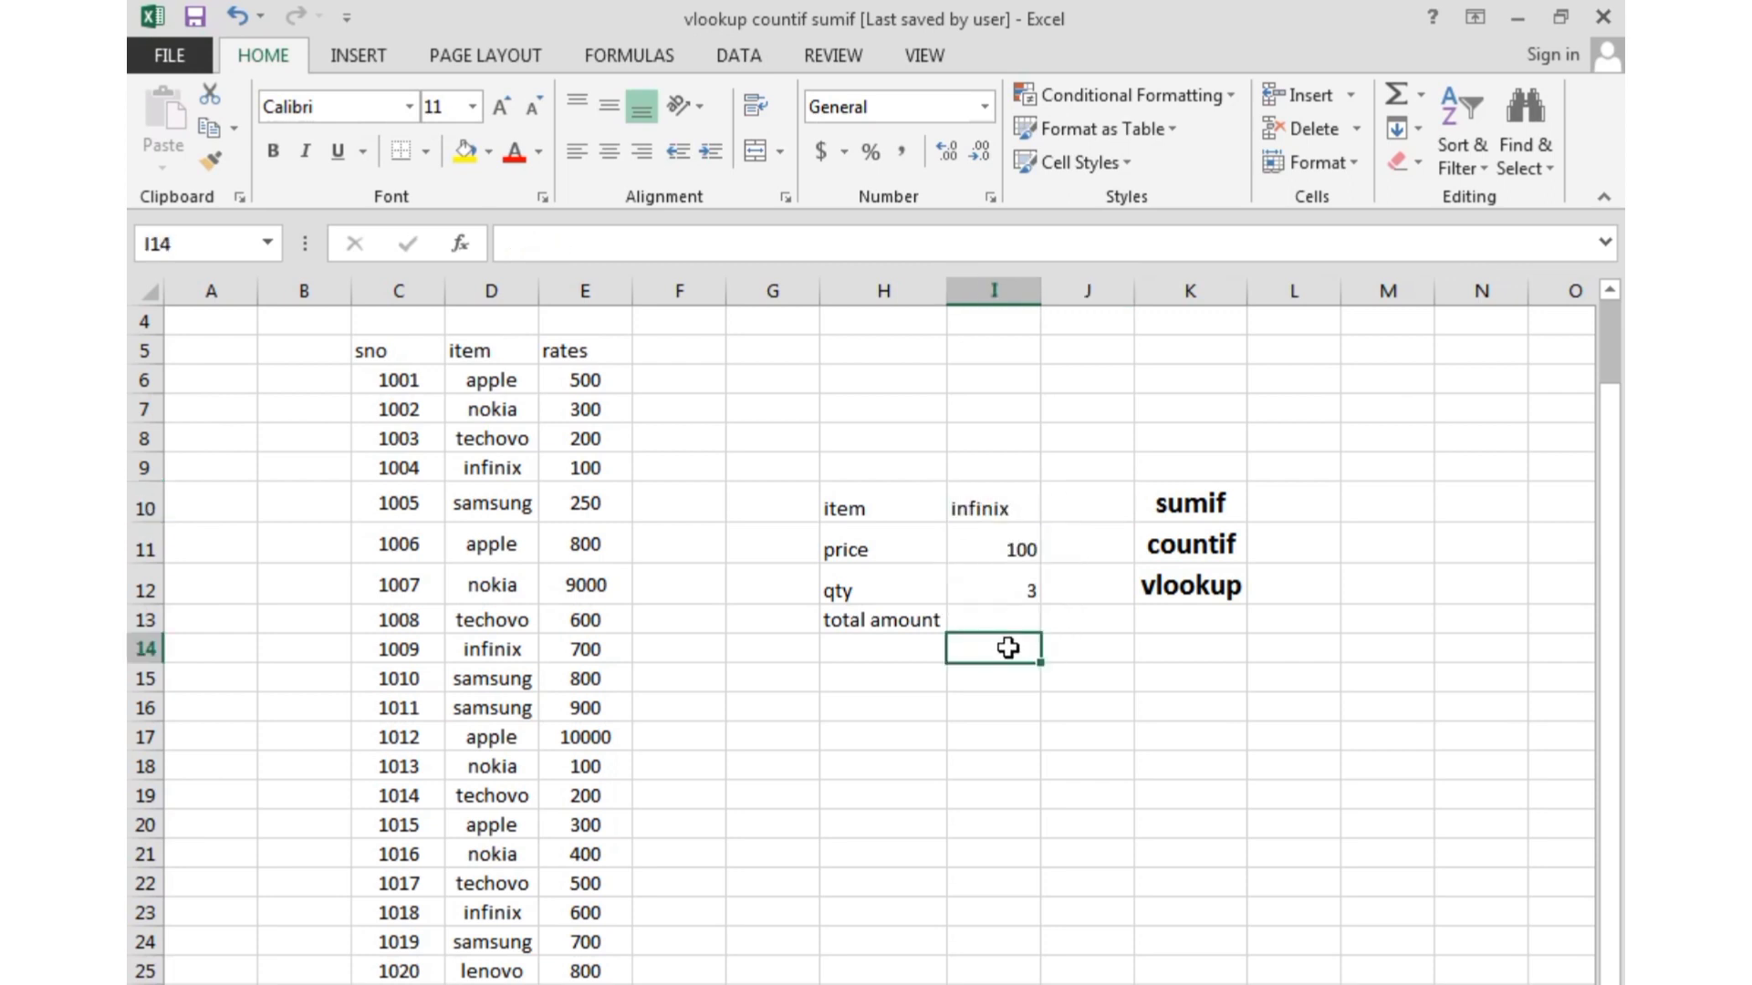
Enter the formula =sumif(D6:D25,I10,E6:E25) in total amount cell I13 to add up the selected item's rates.
click(1018, 613)
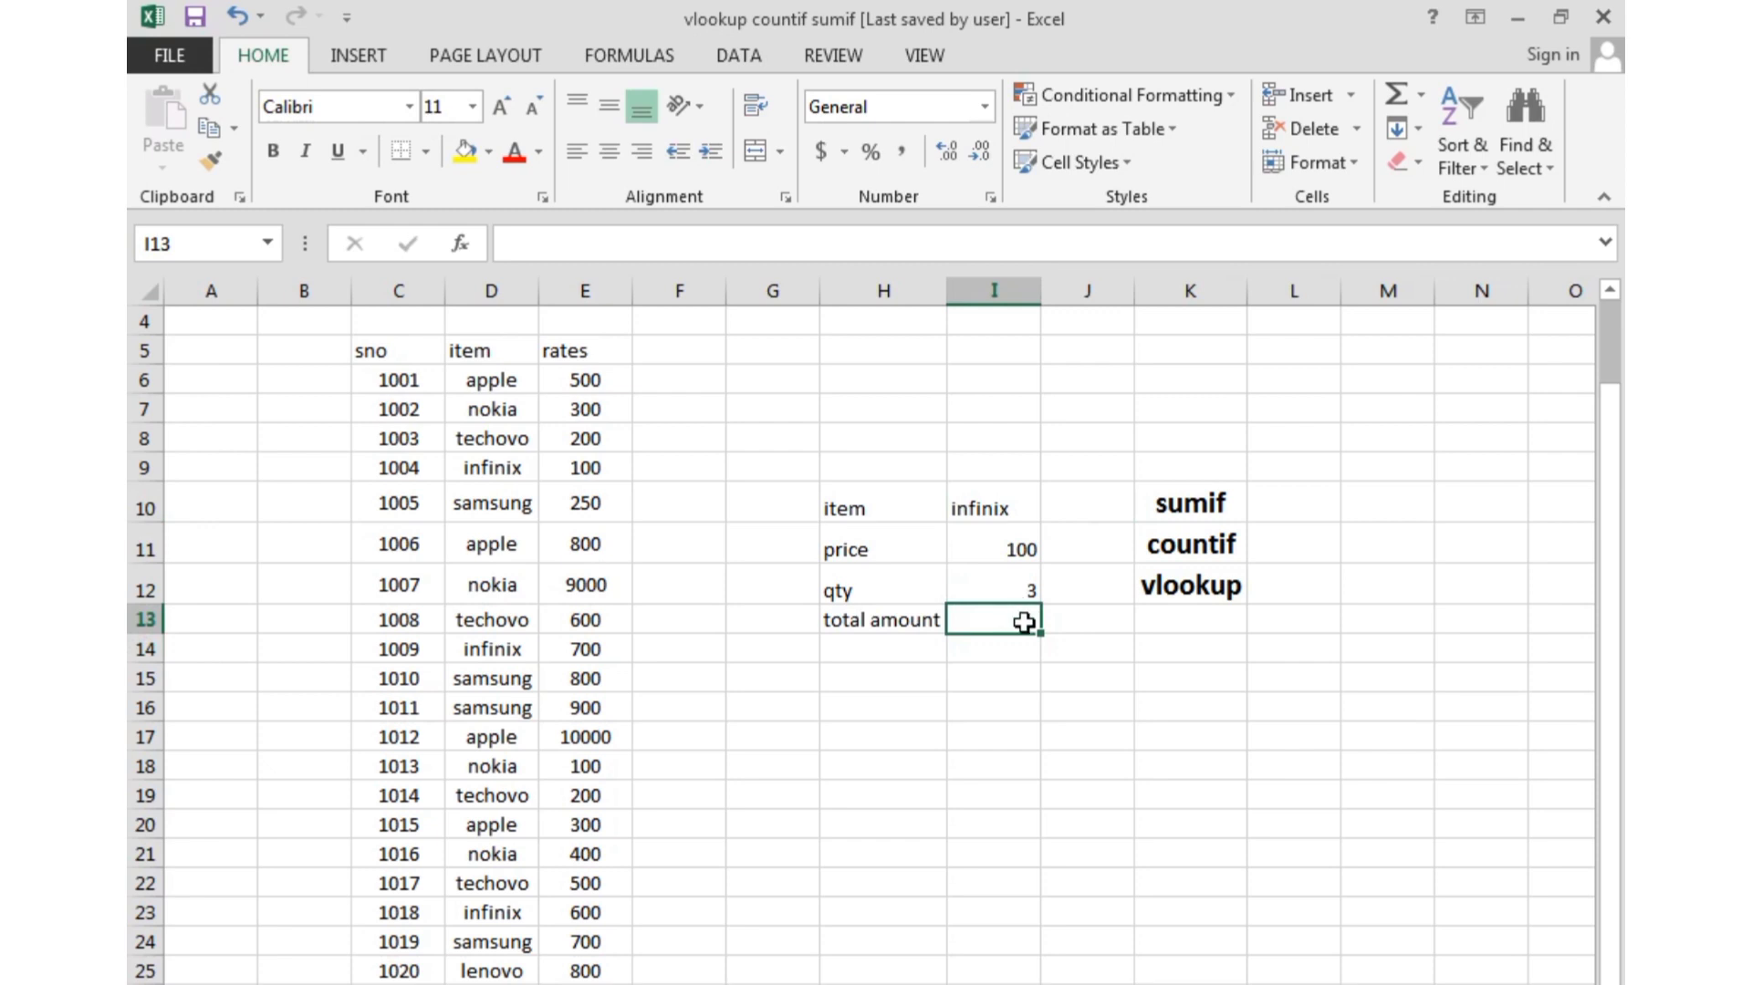
text(=)
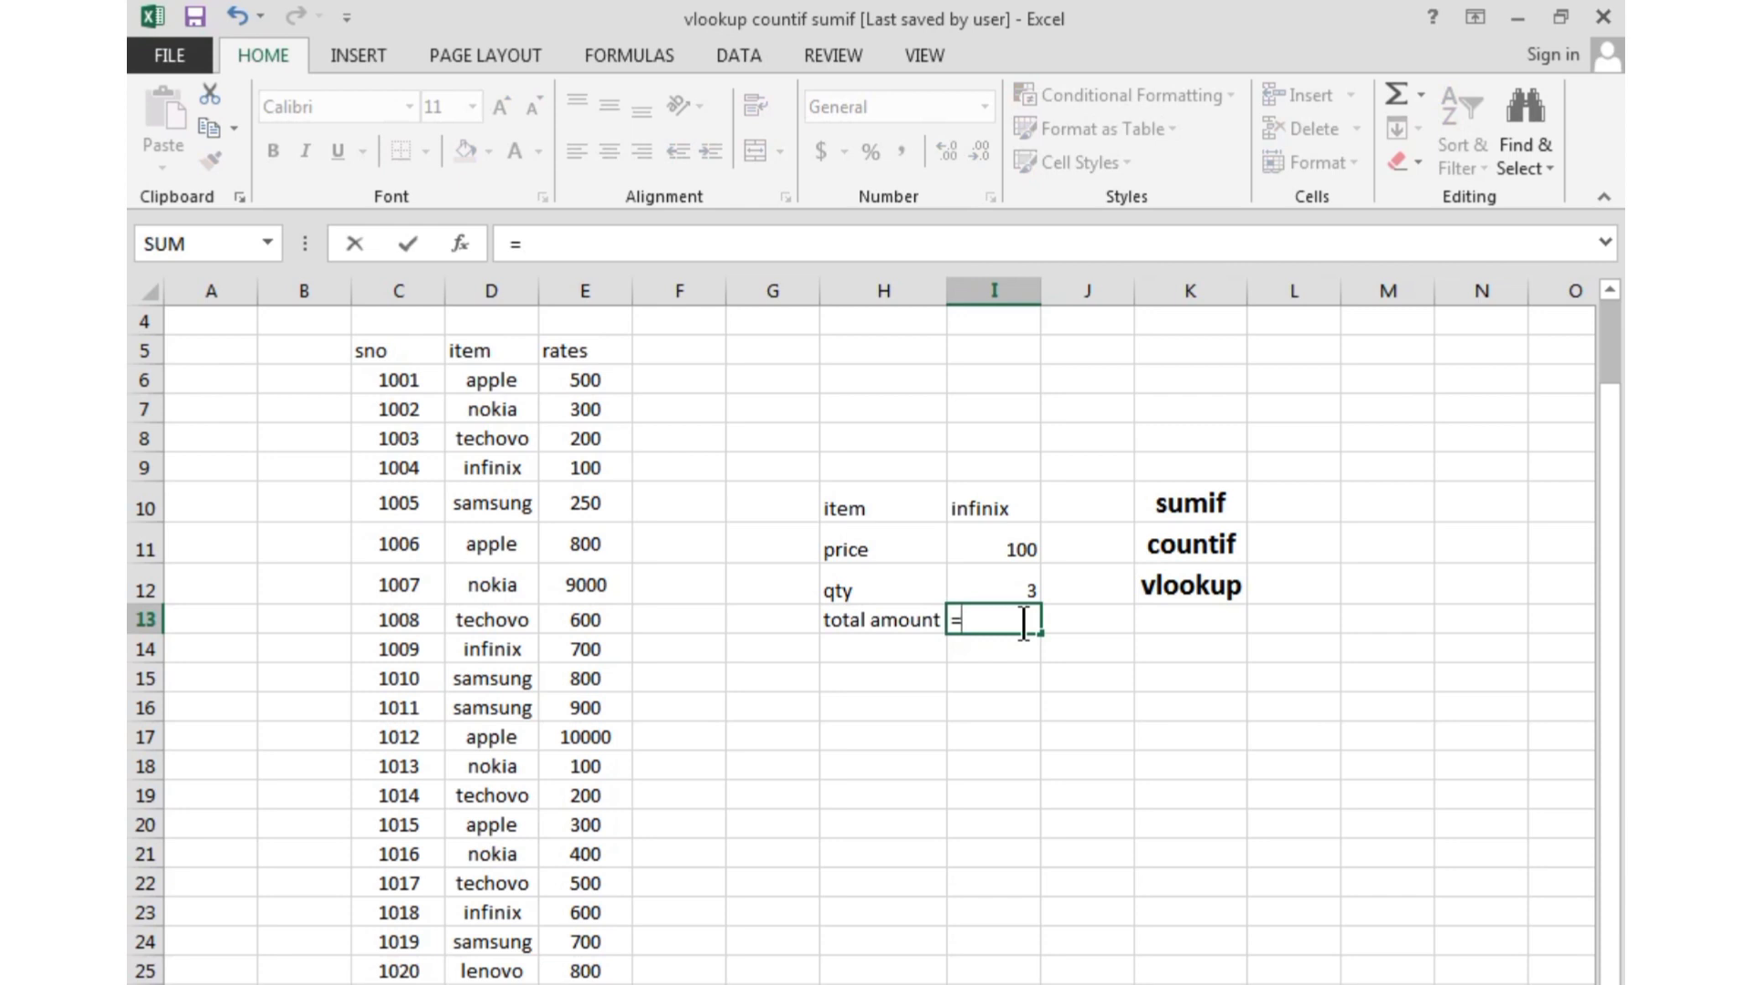
text(sumif)
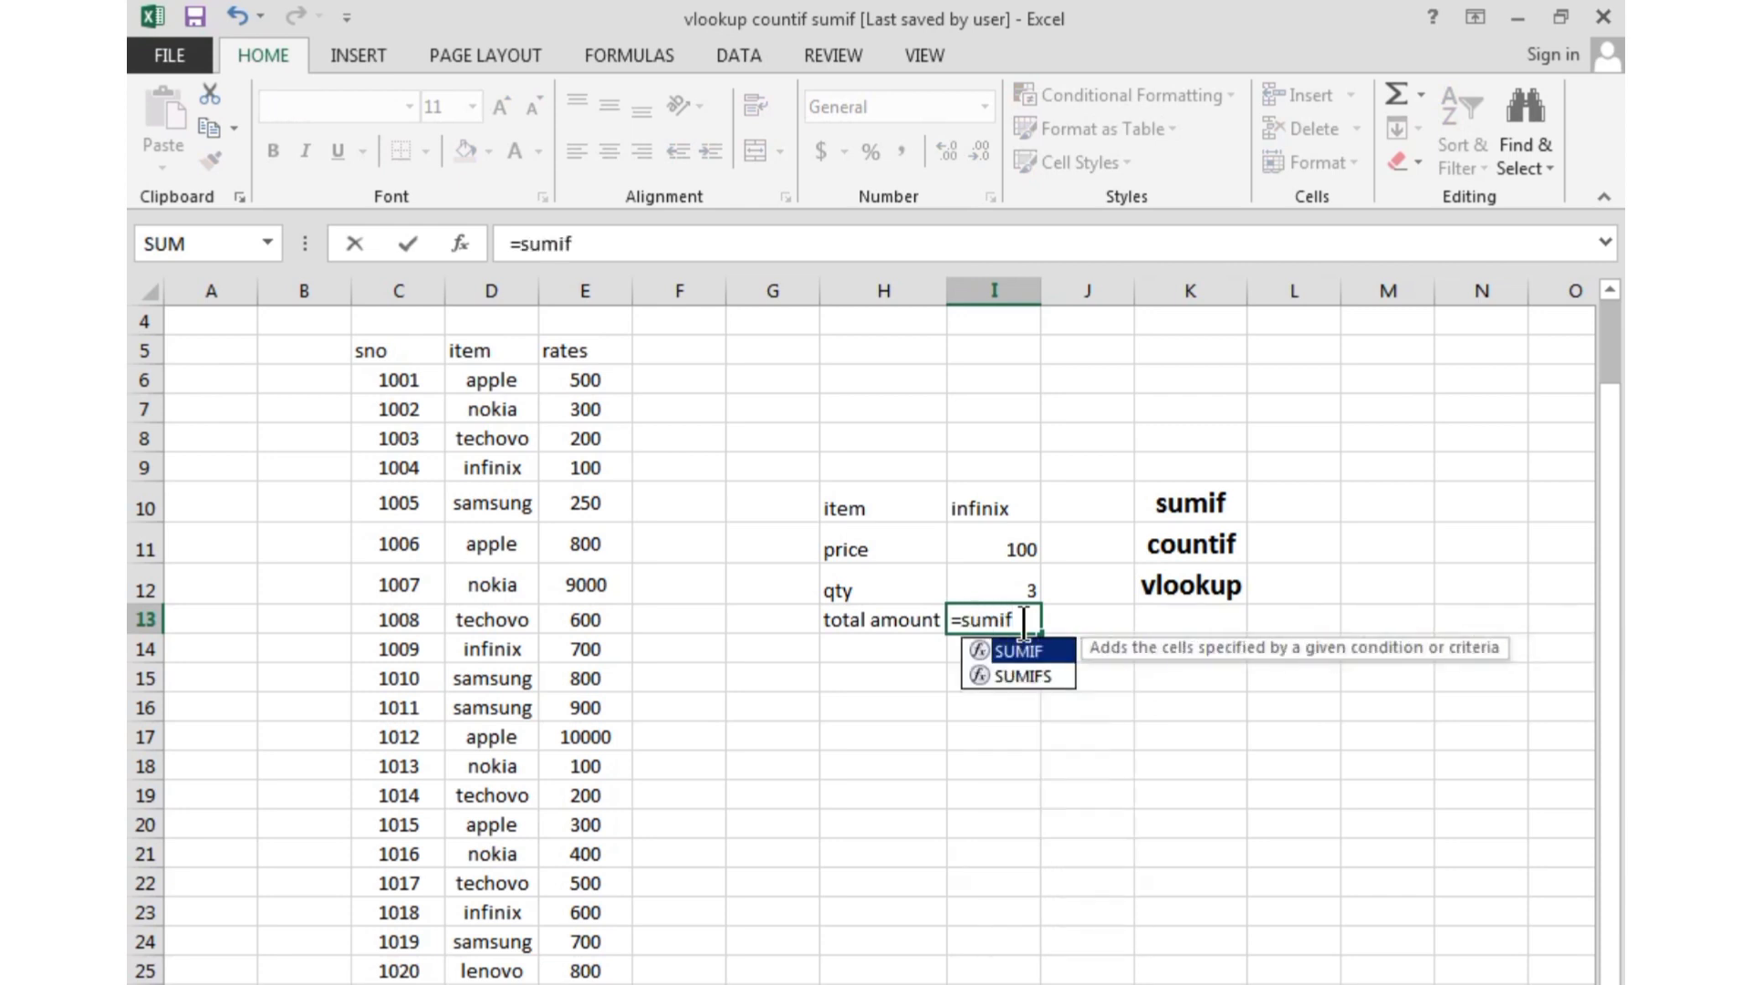
text(()
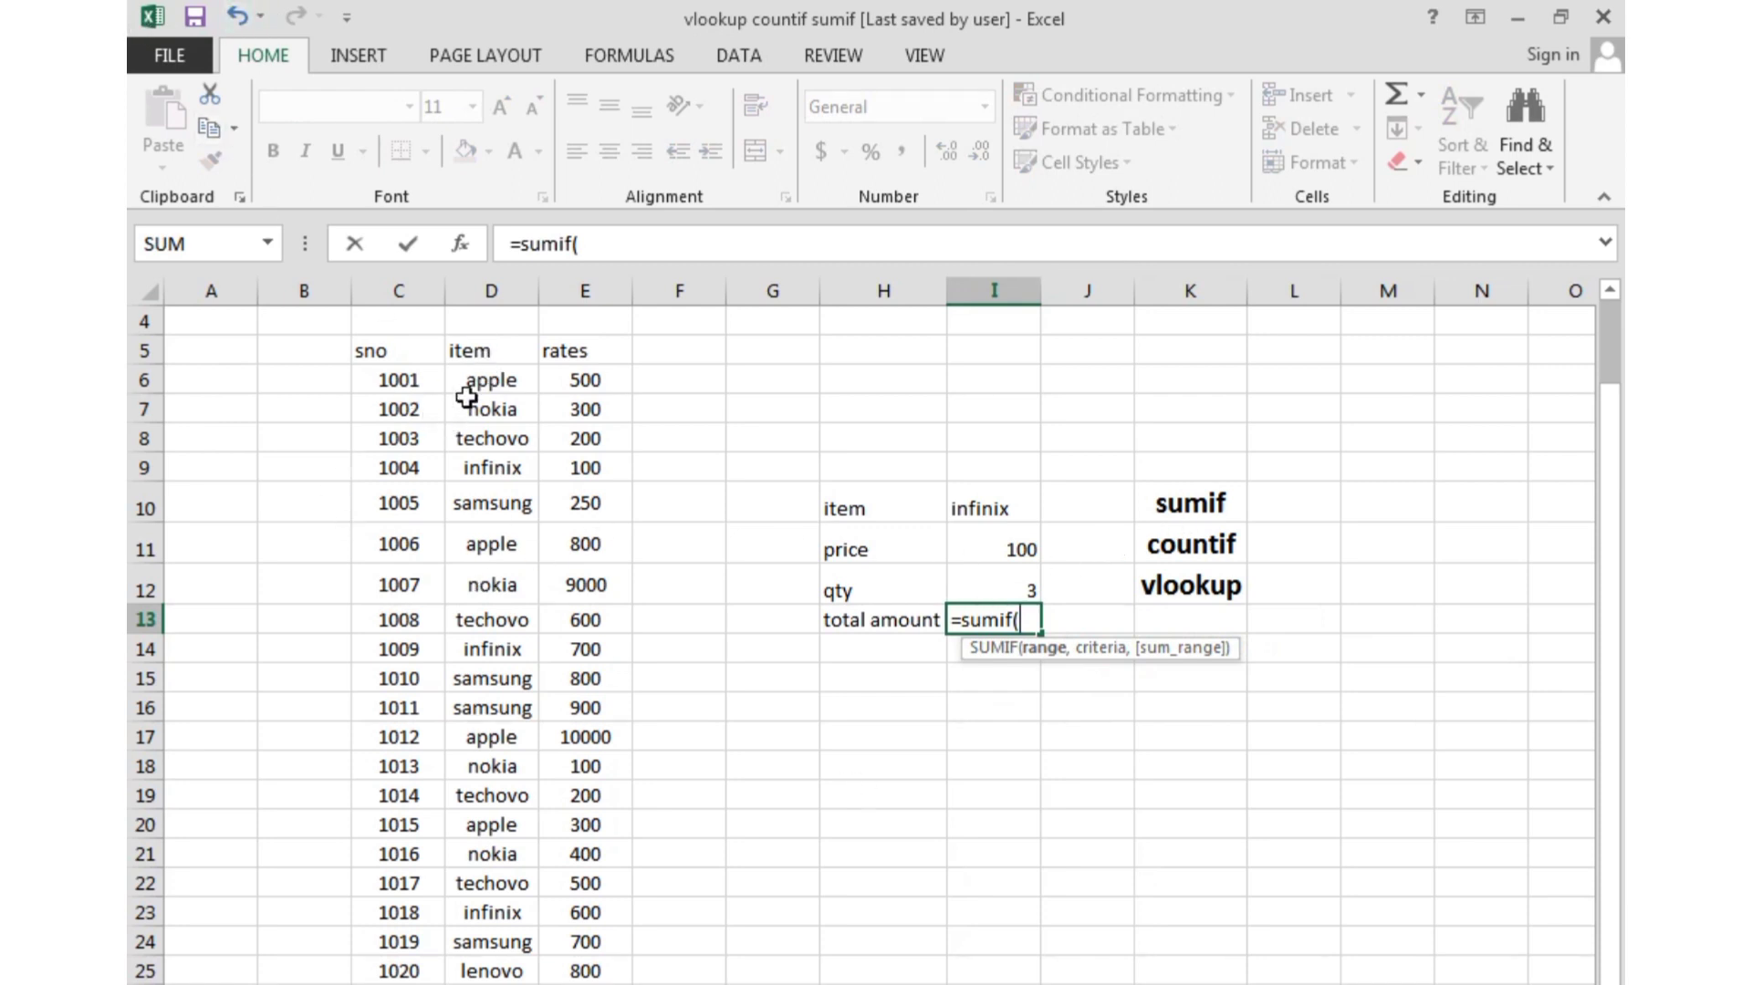
drag(474, 383, 493, 974)
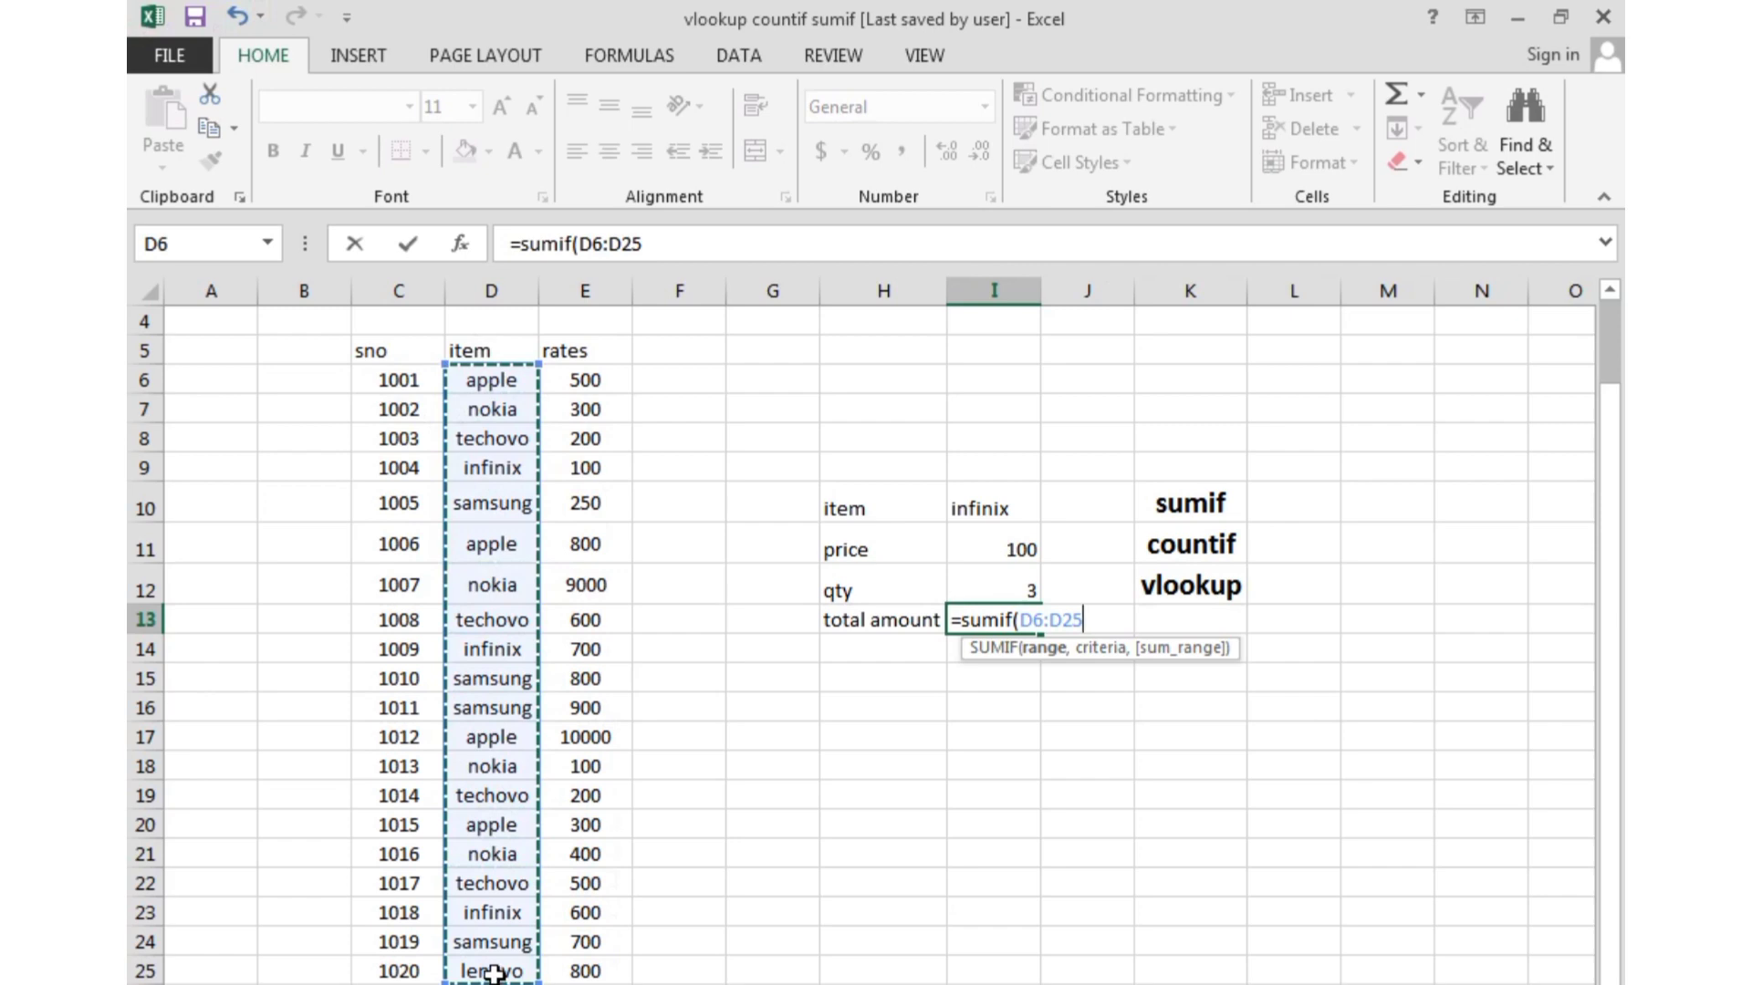
text(,)
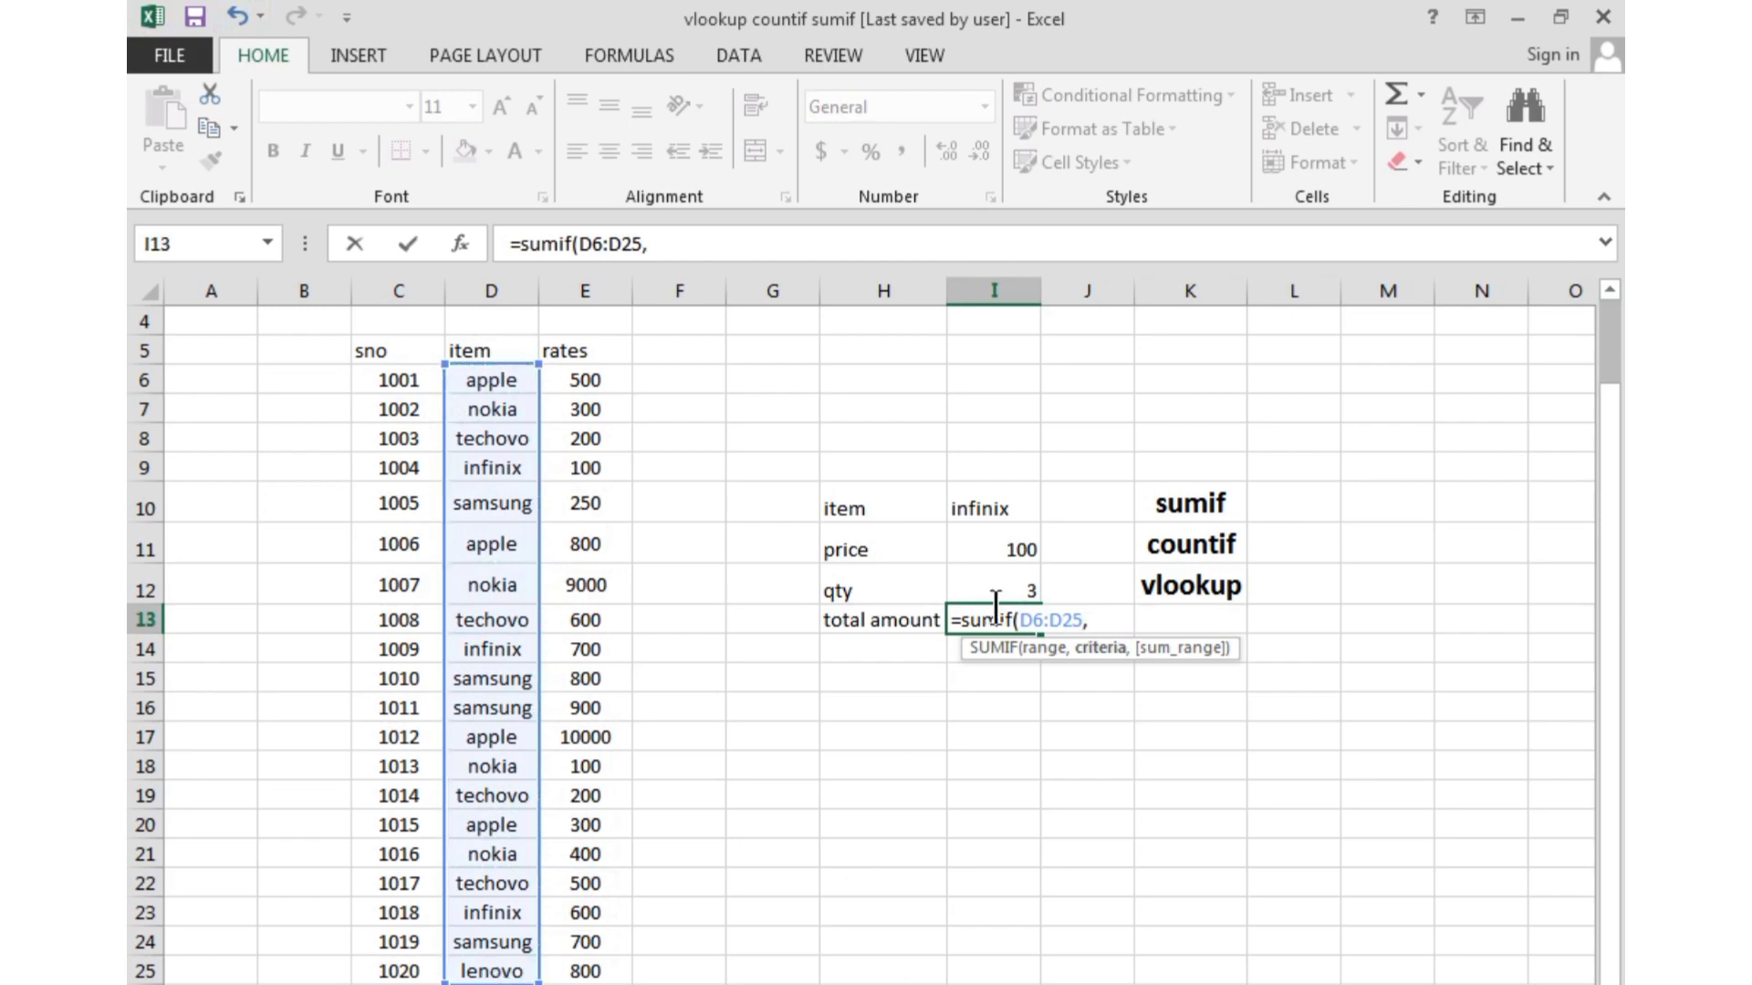
click(1001, 513)
text(,)
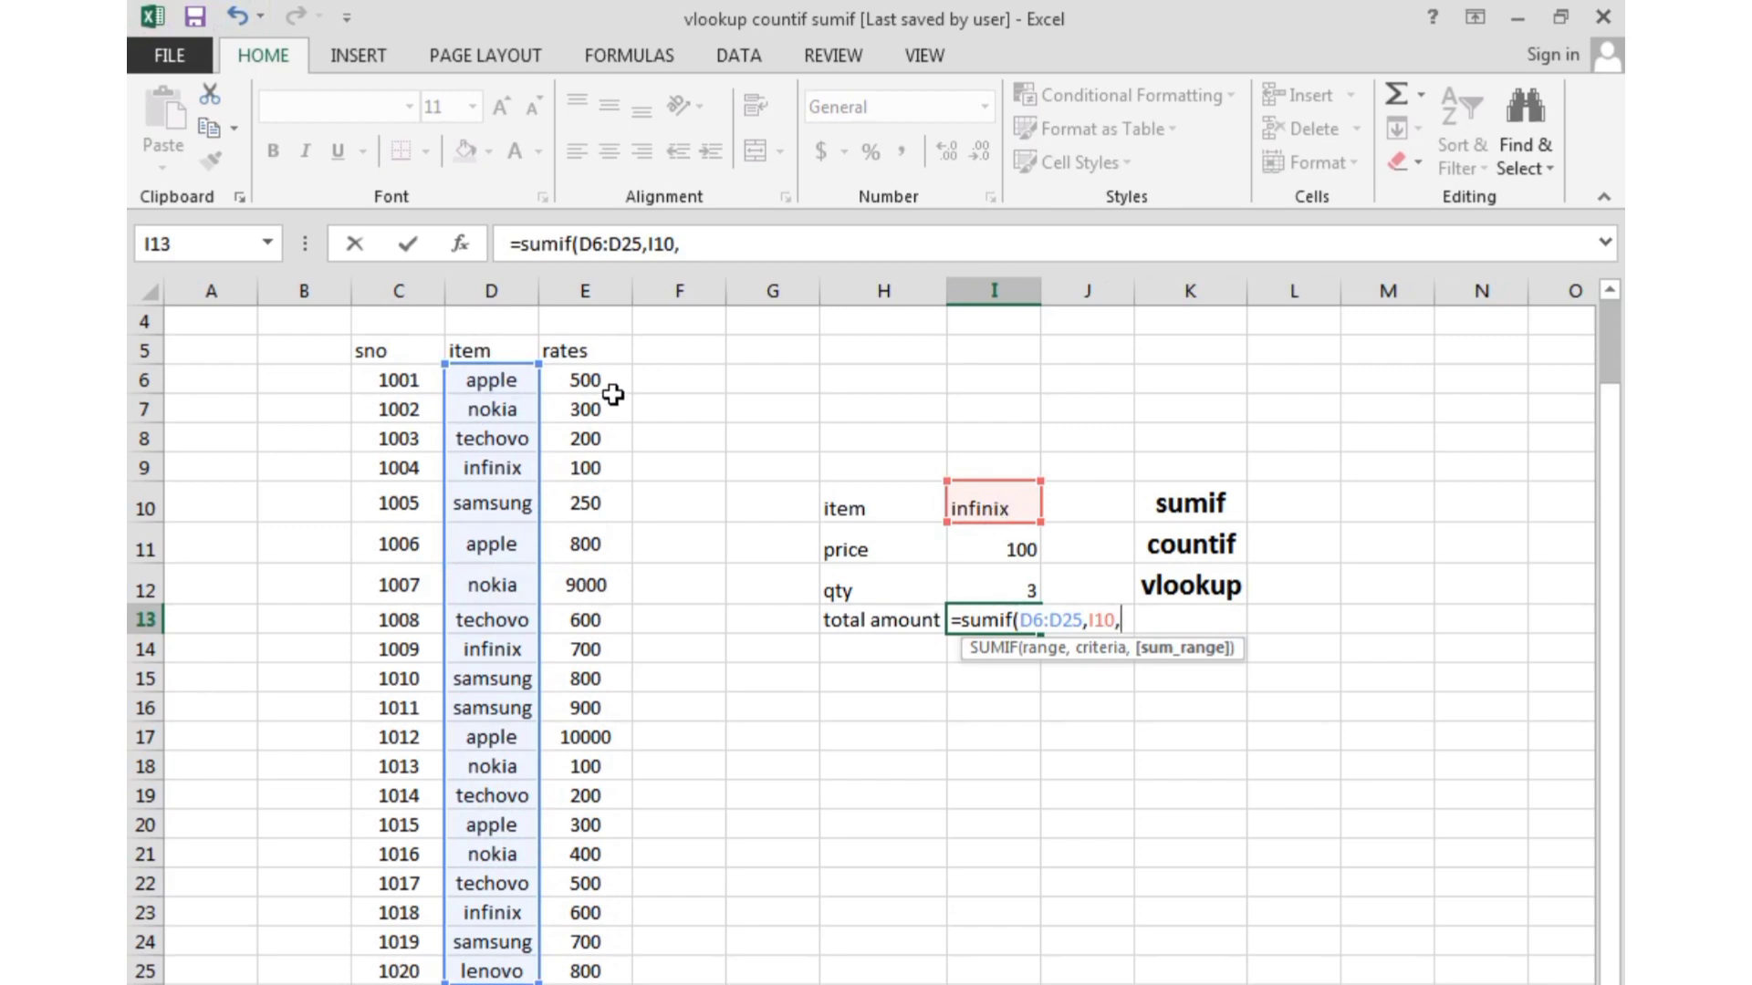
drag(584, 380, 604, 970)
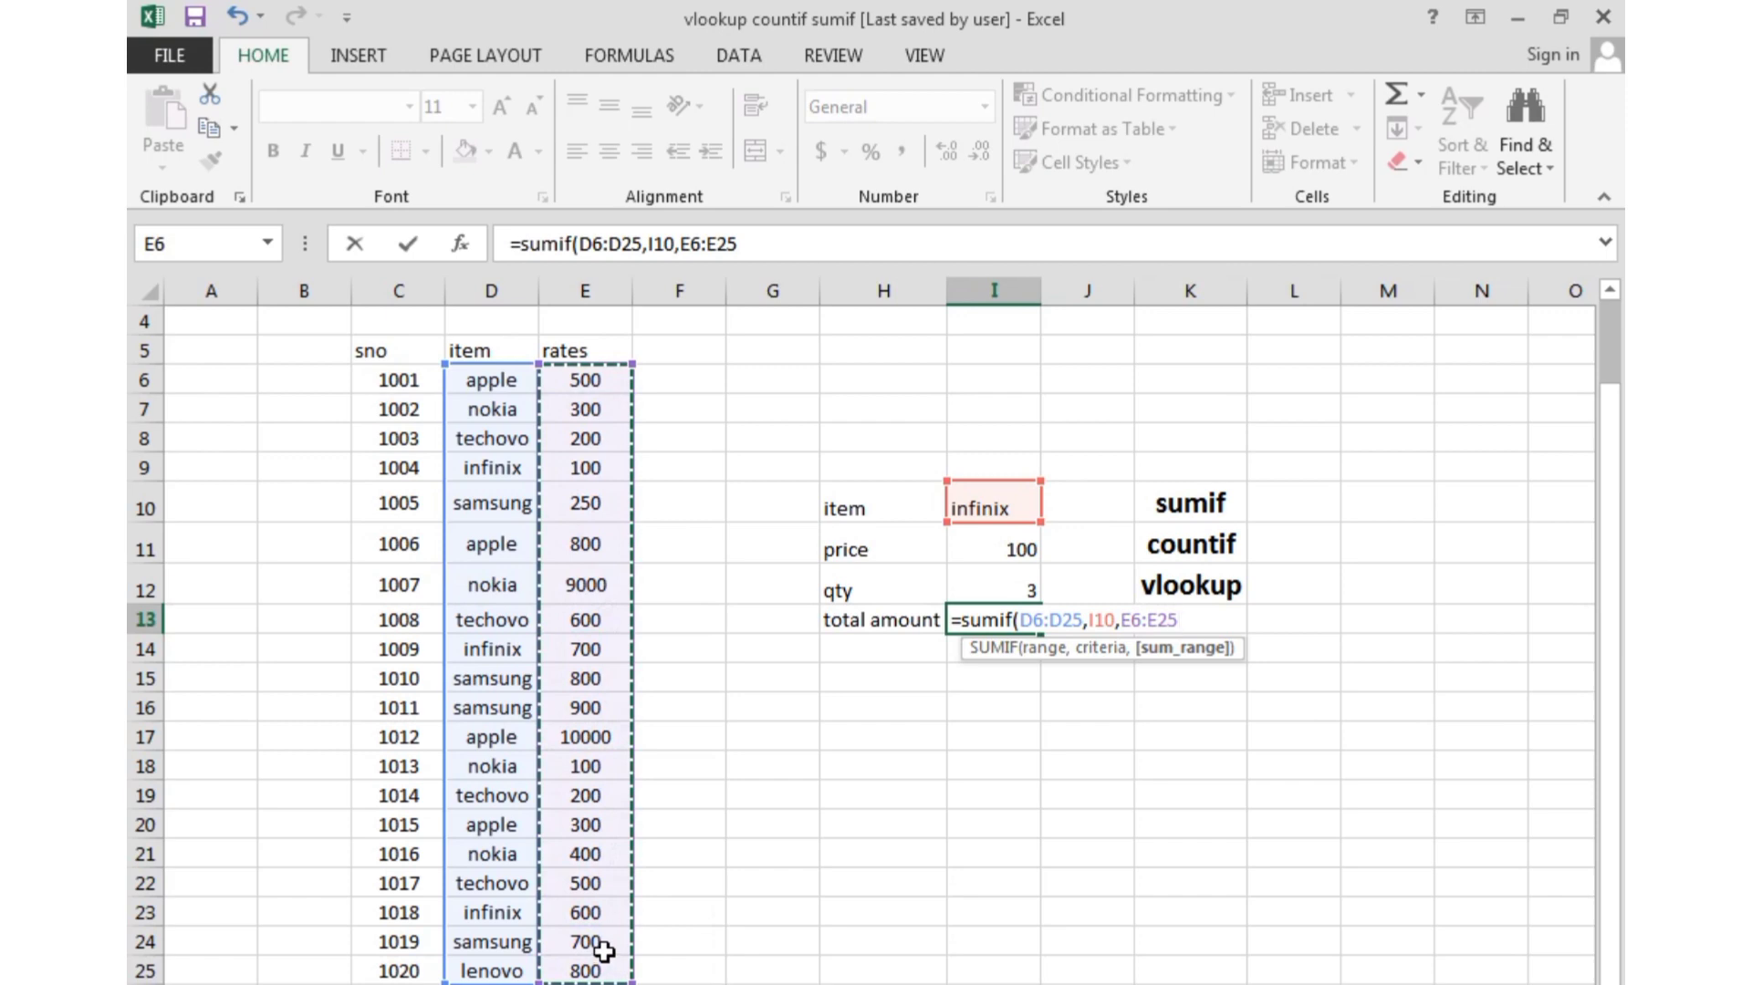
key(Return)
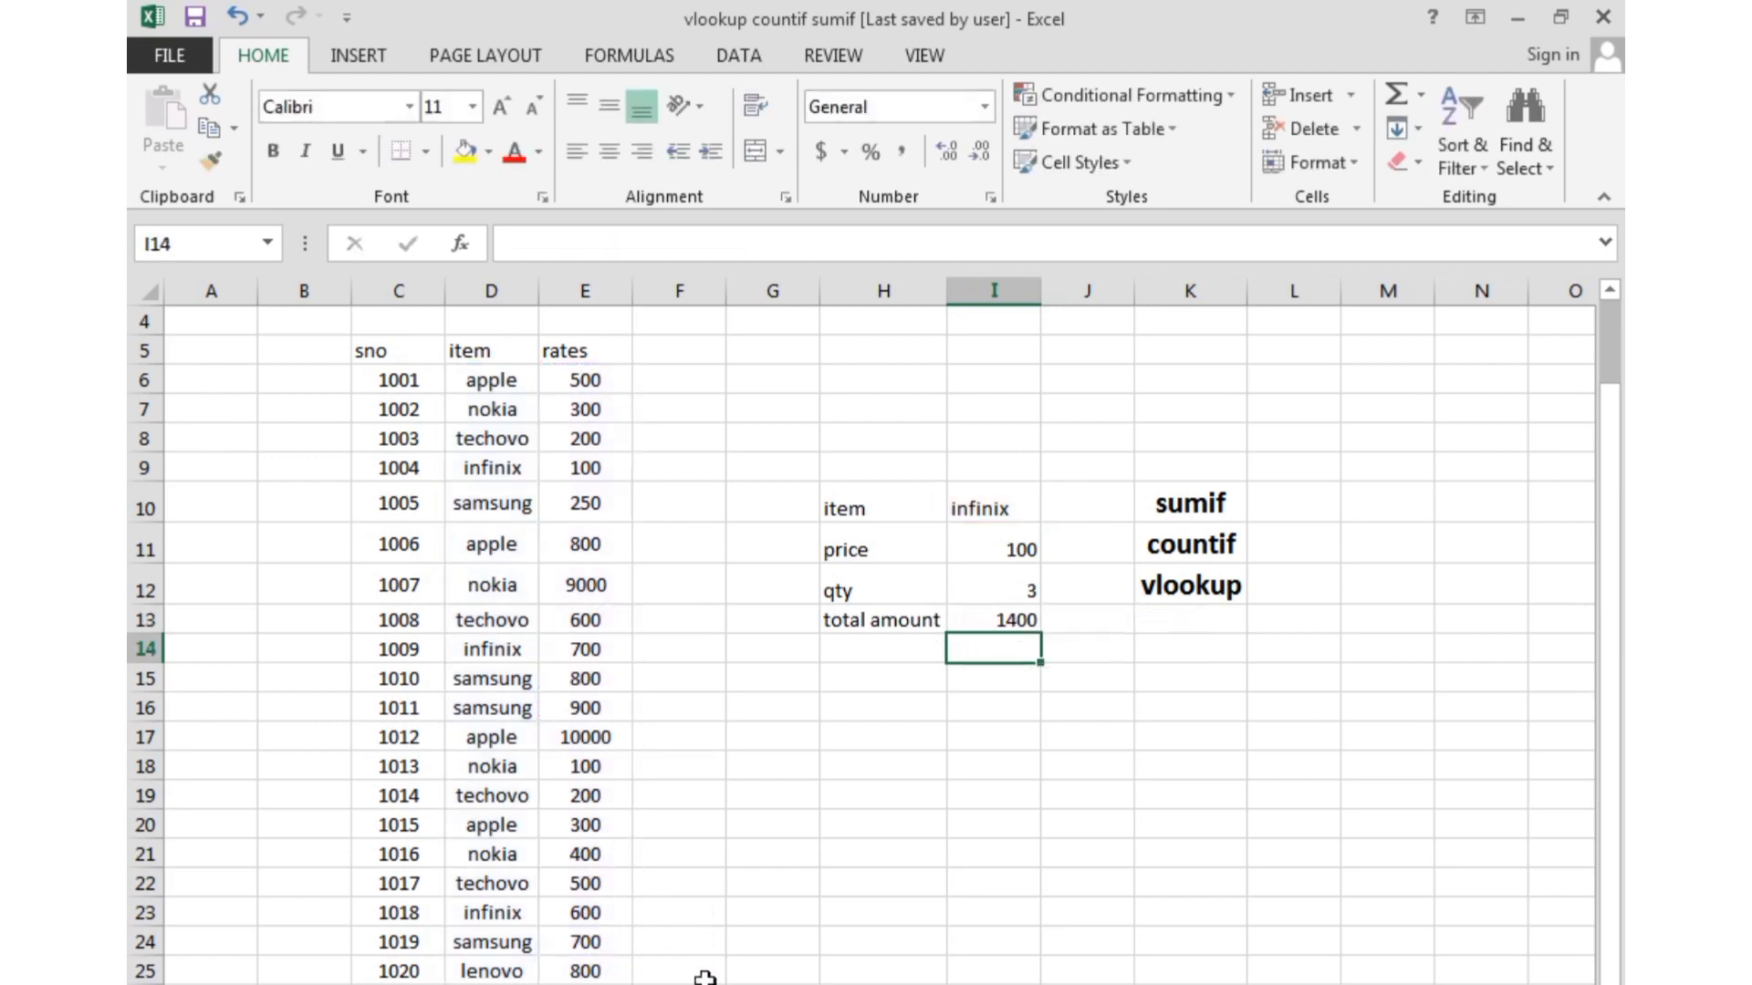
Test the price, qty and total amount formulas by choosing apple, samsung, apple again and finally techovo in cell I10.
click(1019, 524)
click(1008, 765)
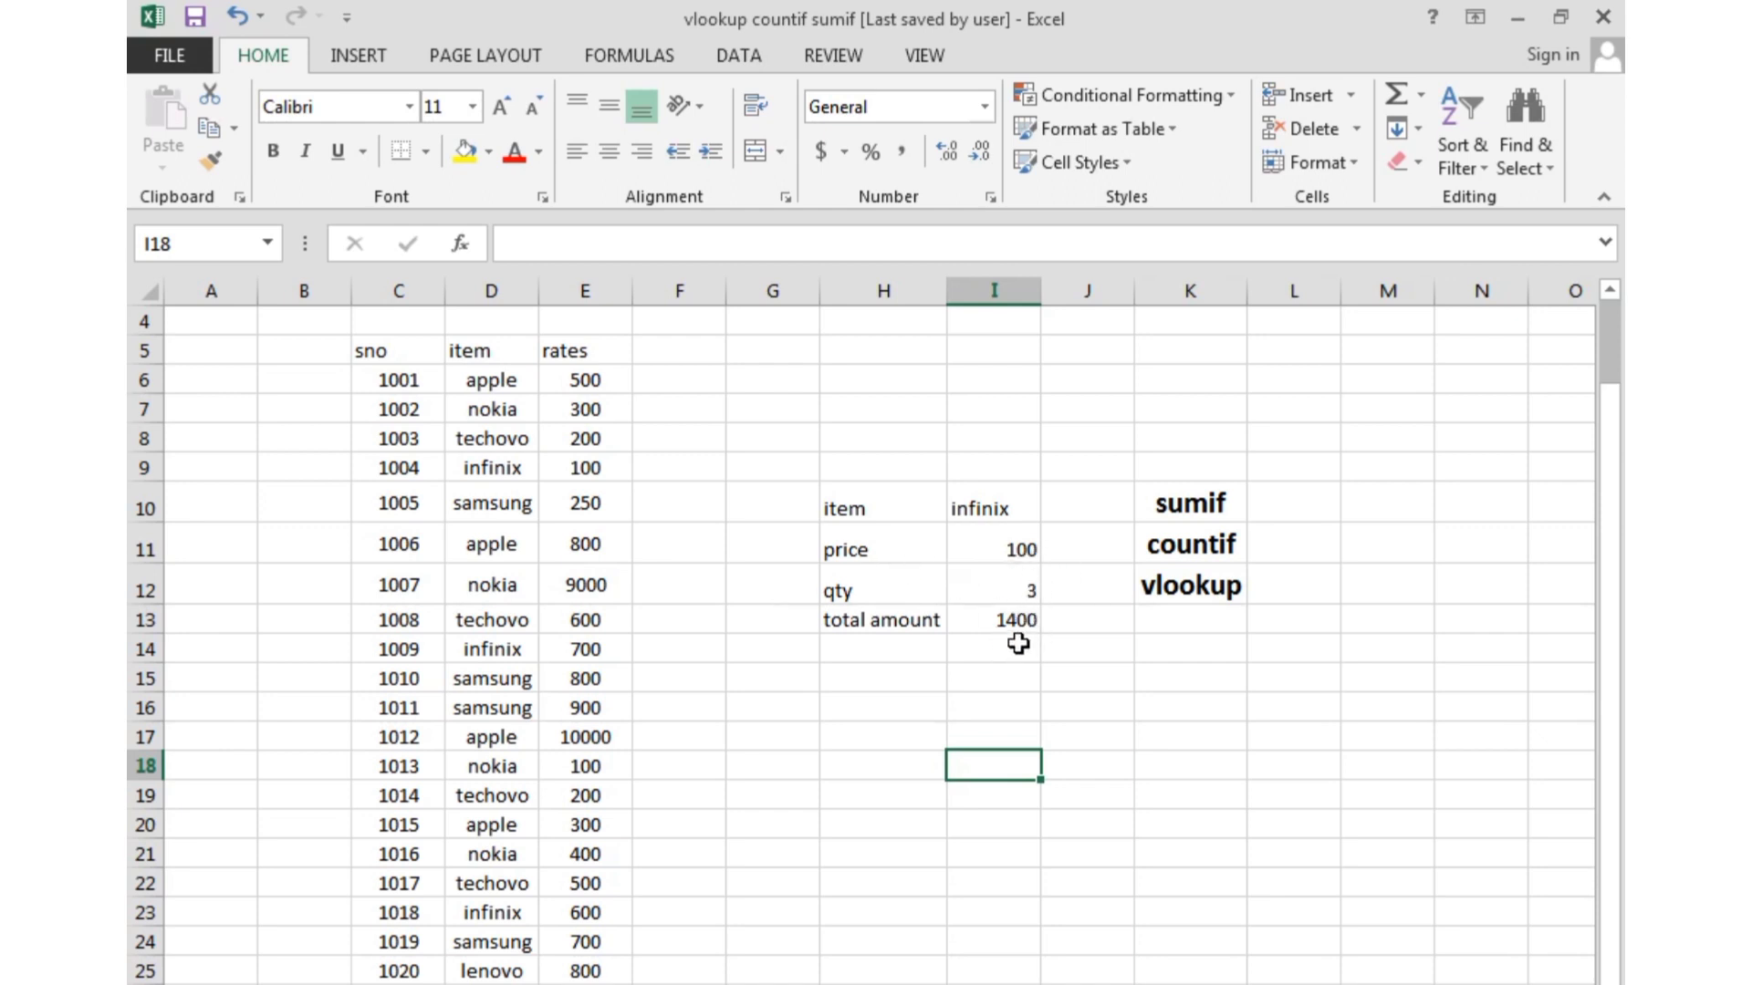
click(1011, 508)
click(1052, 506)
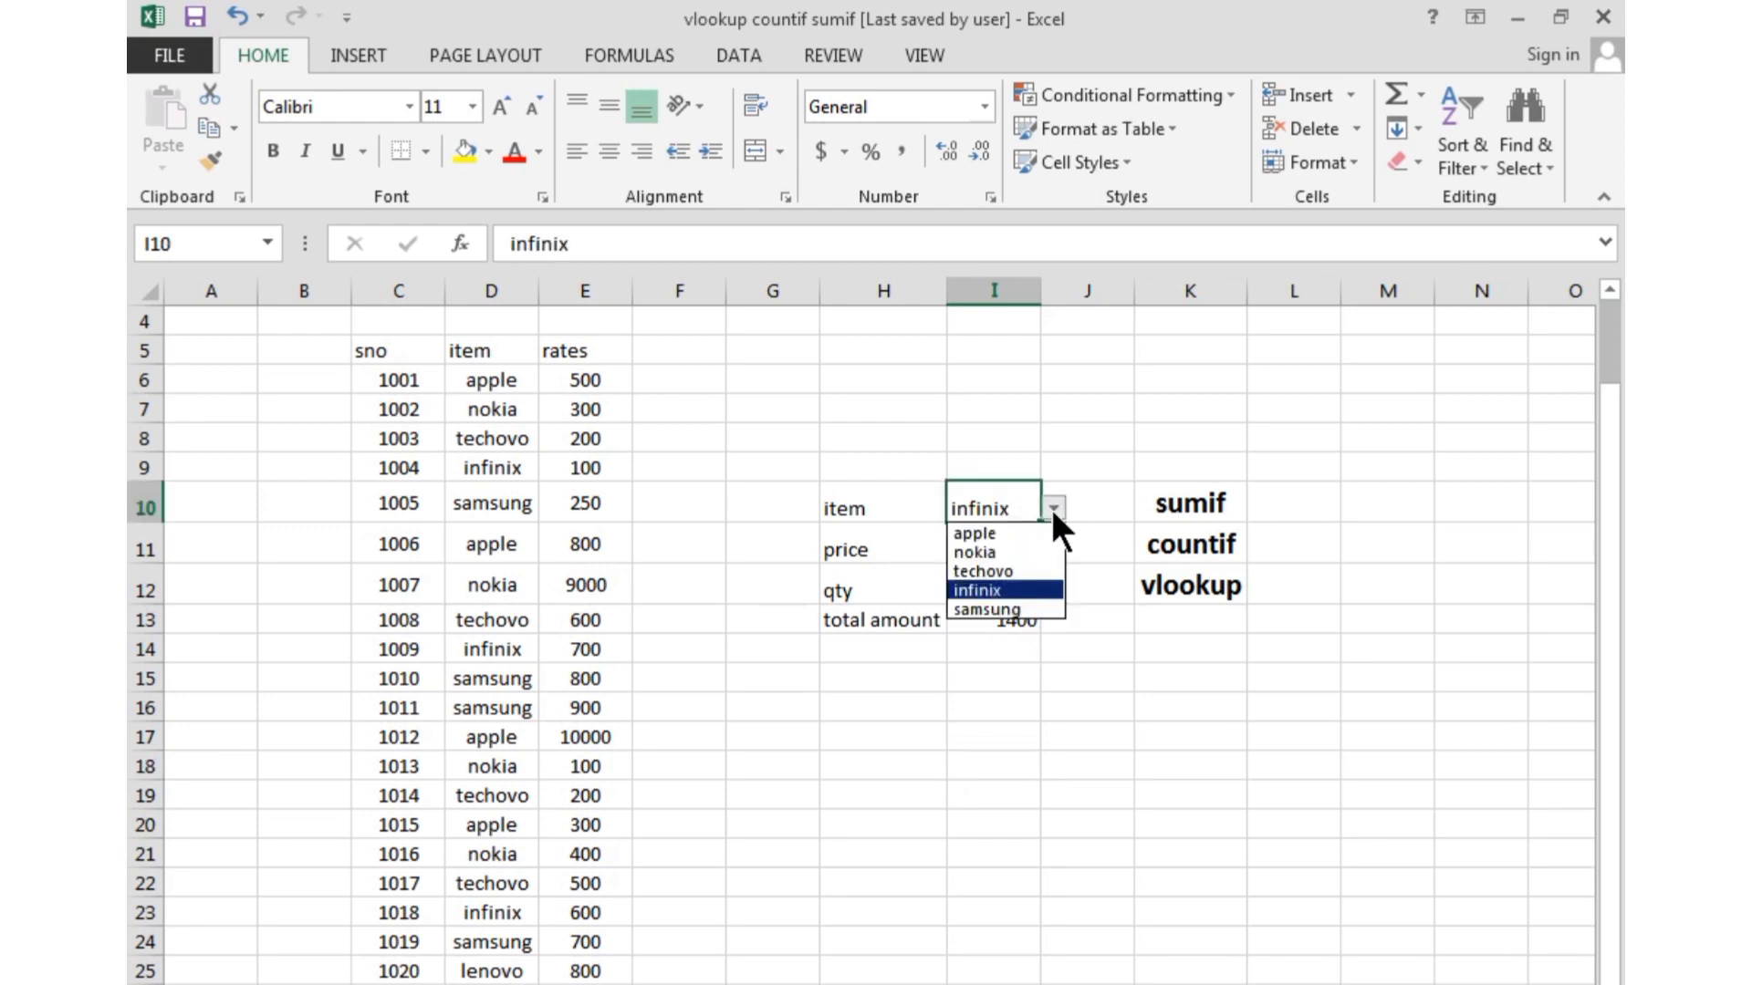
click(1013, 533)
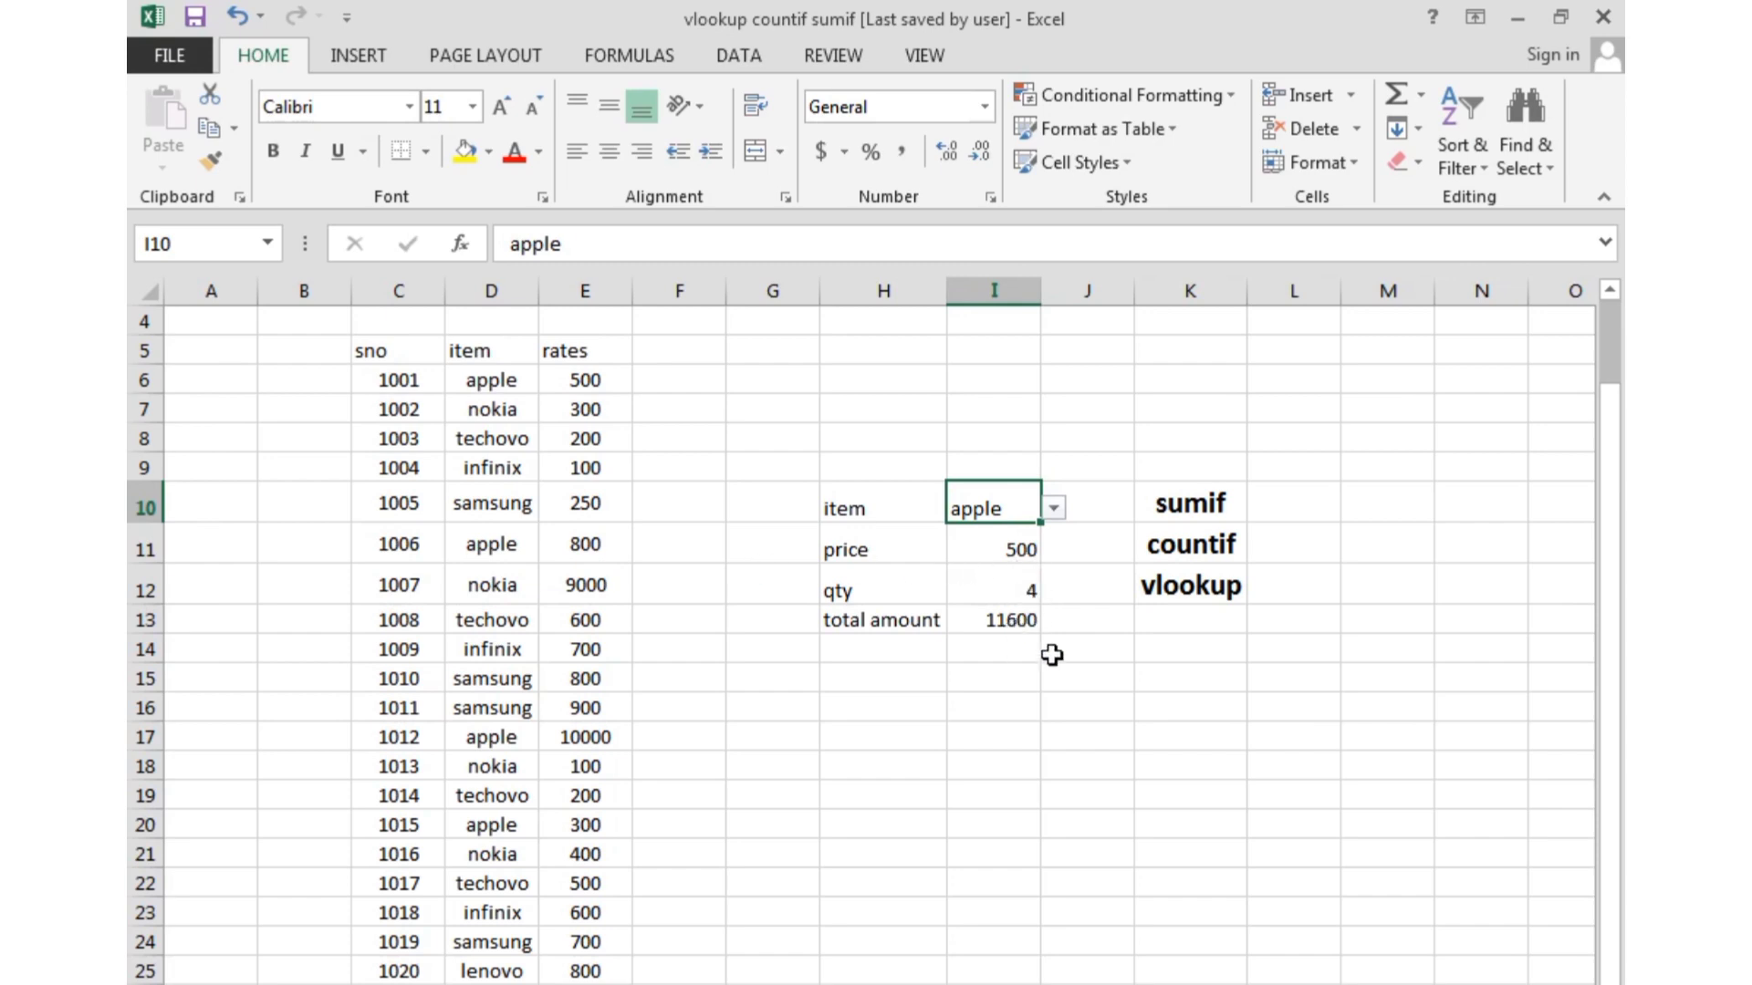
click(969, 675)
click(1011, 613)
click(1037, 504)
click(1055, 510)
click(1027, 604)
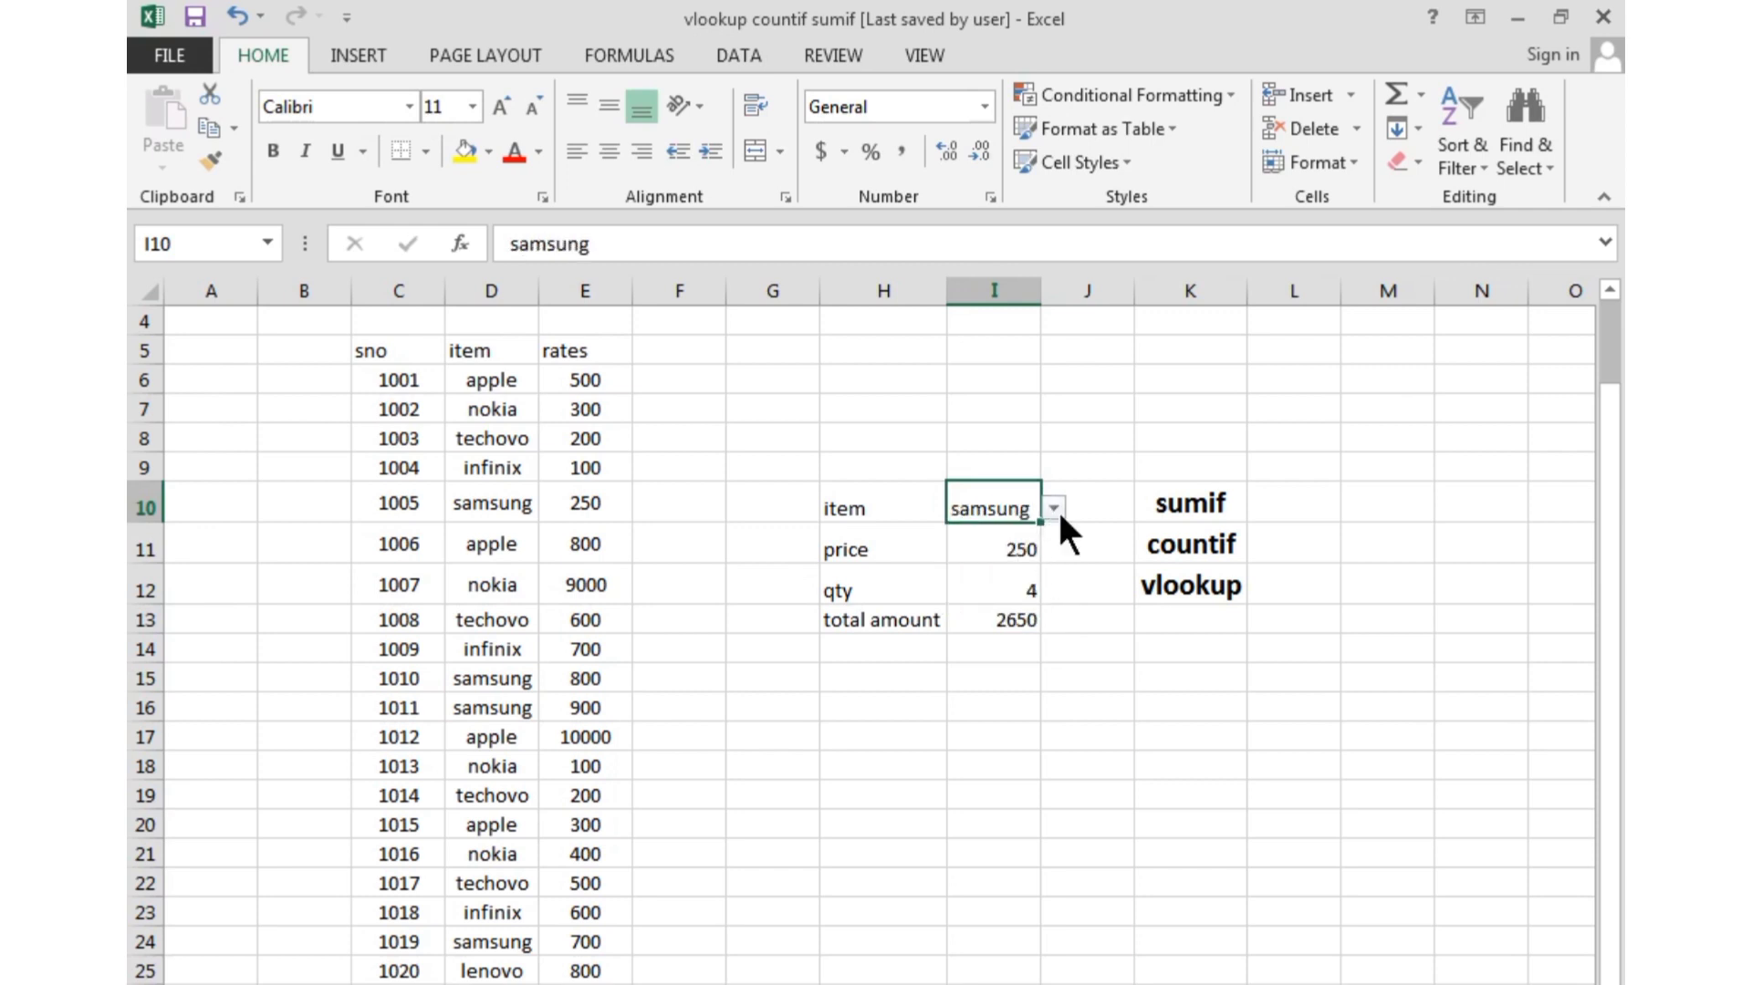
click(1055, 509)
click(1029, 531)
click(1054, 509)
click(1040, 582)
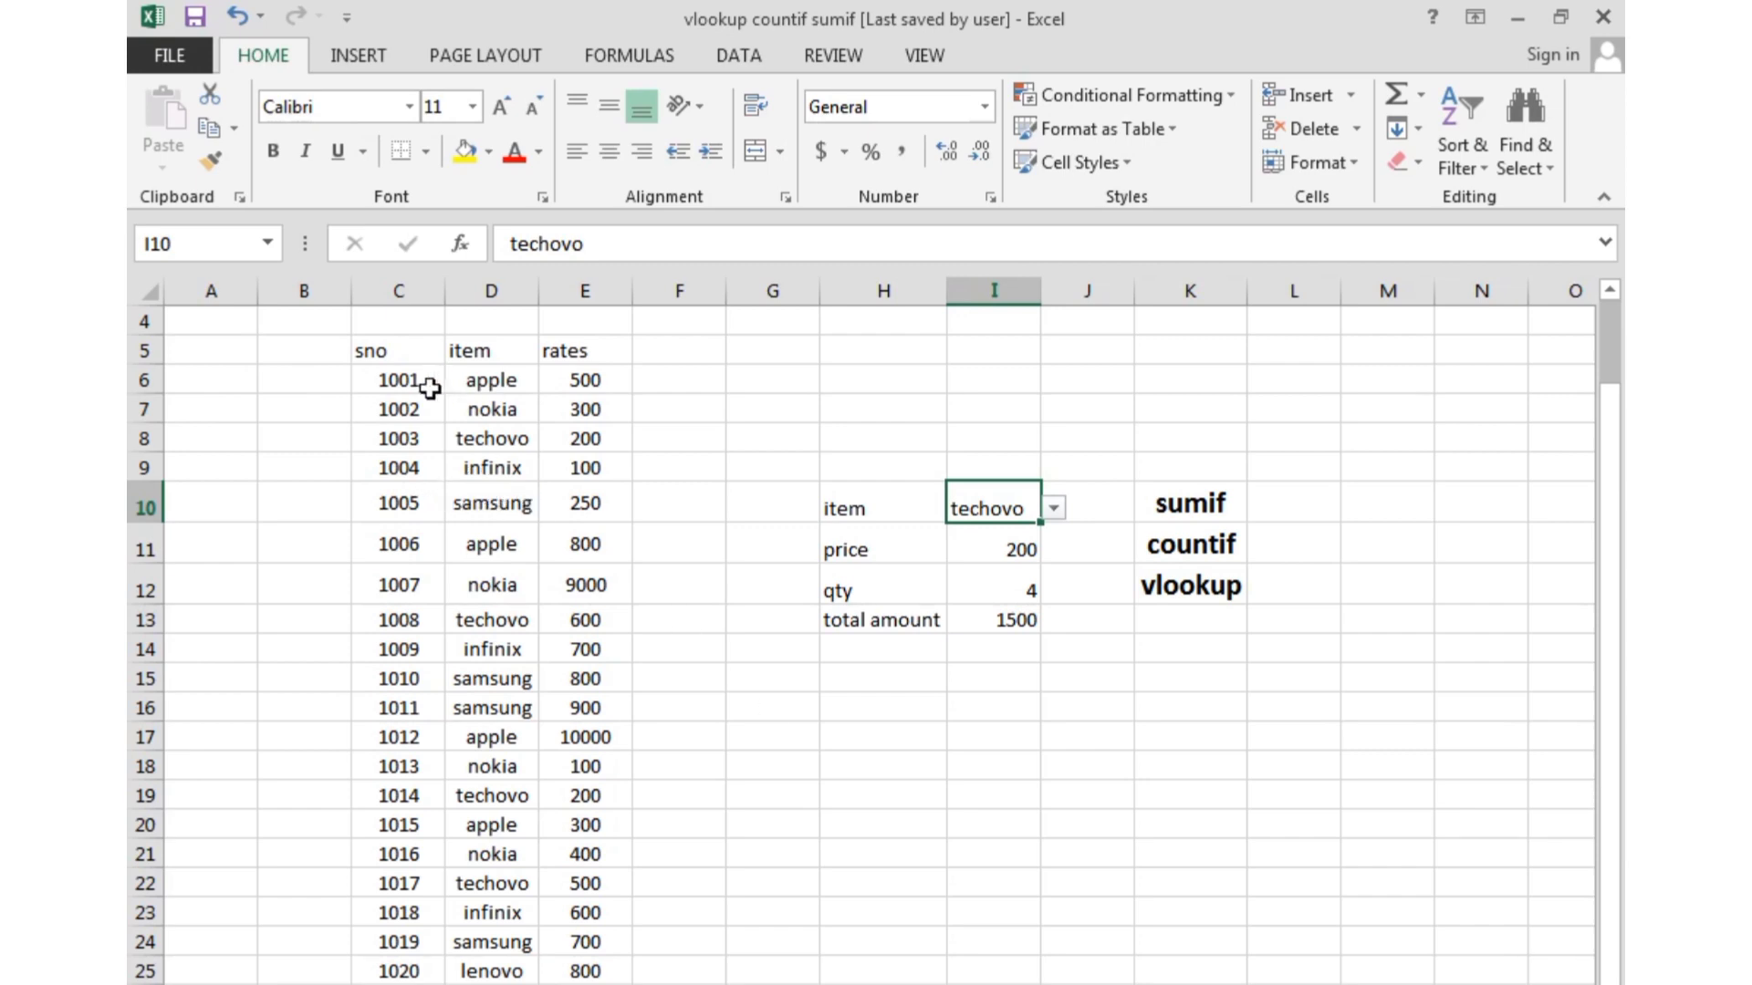
Review the sno, item and rates column headers of the source table.
click(379, 361)
click(491, 359)
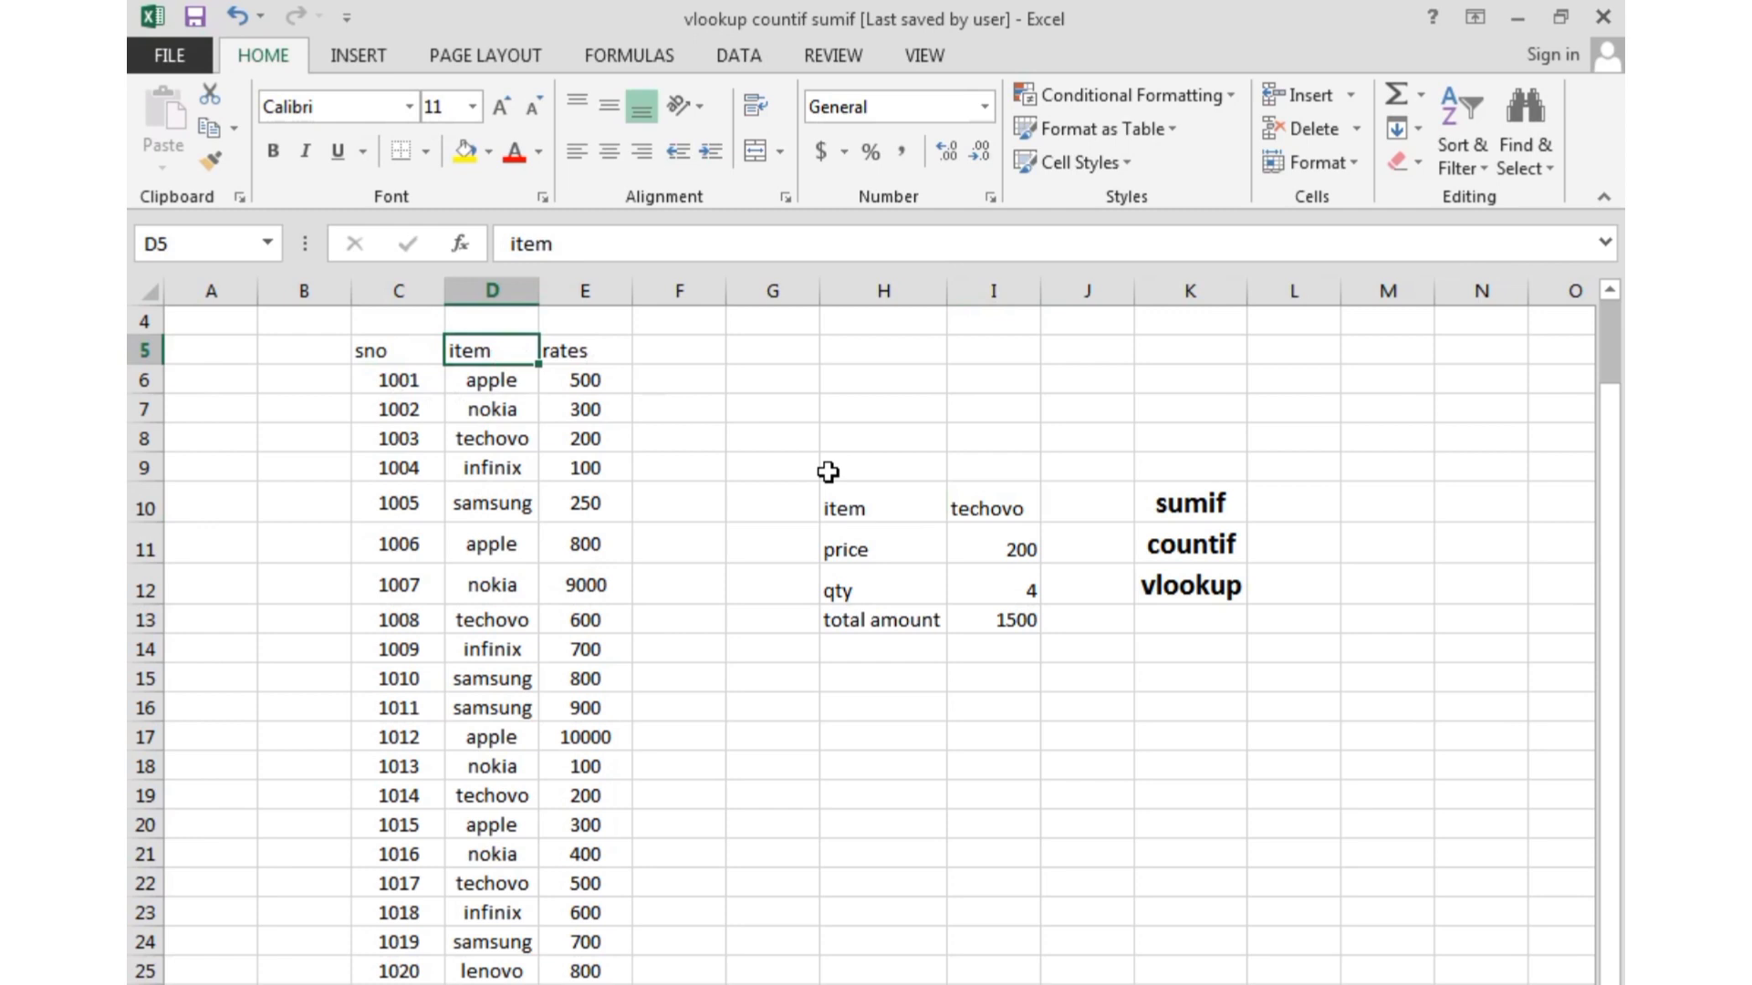
click(581, 355)
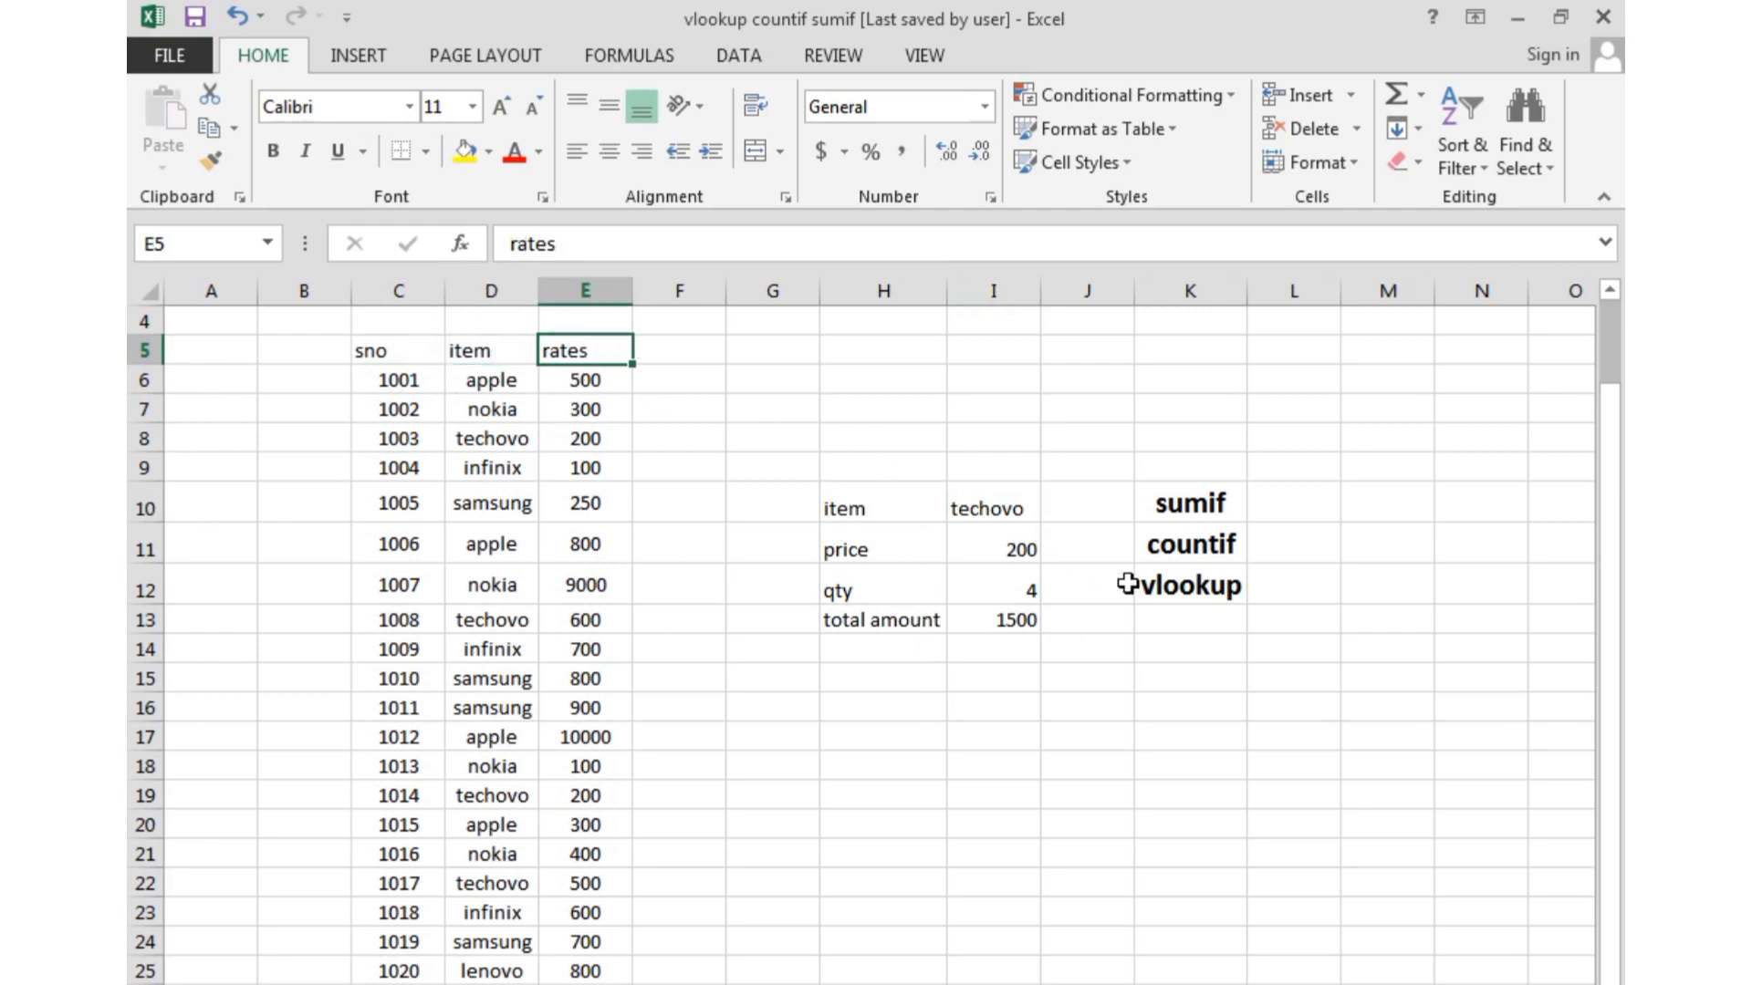